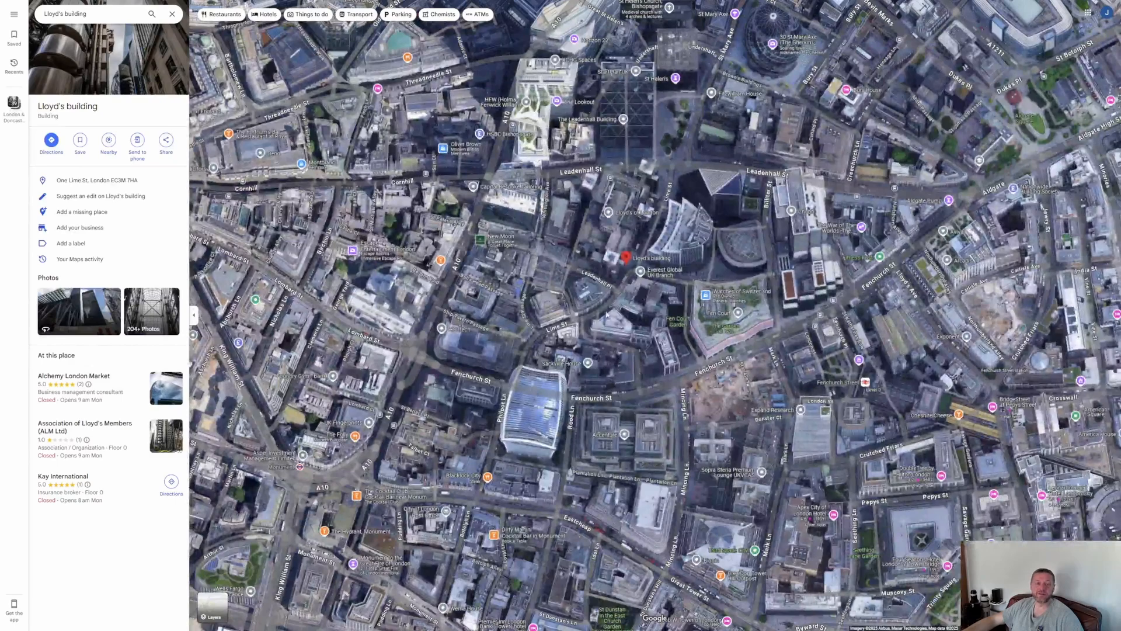
# Examine the satellite map around the Lloyd's building, from Leadenhall Street down to the Thames riverside and back.
pyautogui.moveTo(629, 339); pyautogui.dragTo(586, 314)
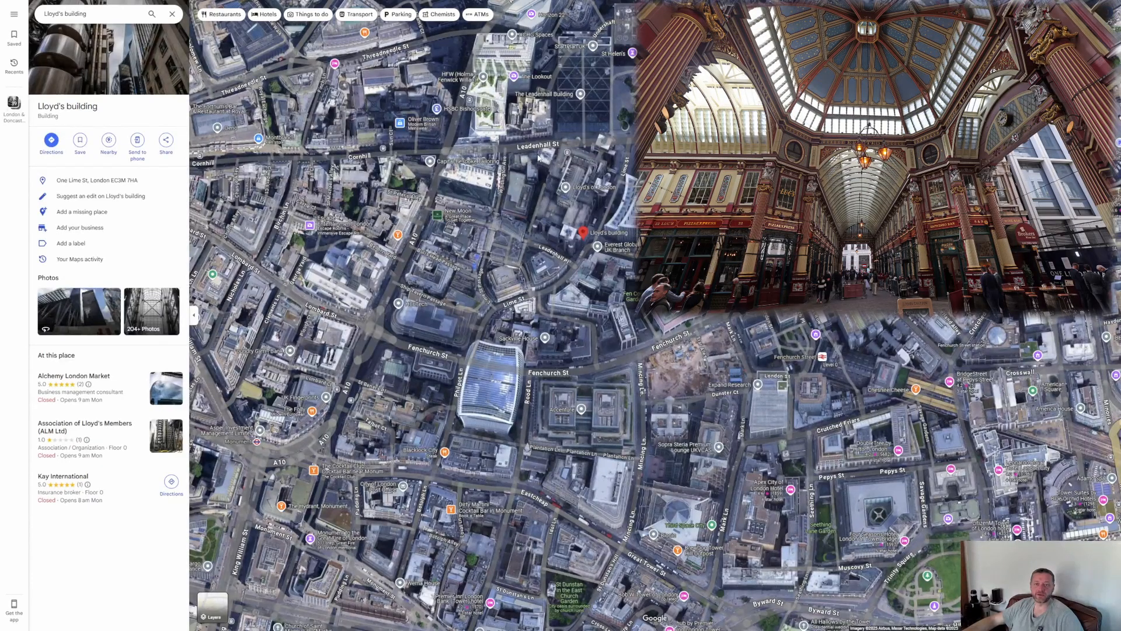
pyautogui.moveTo(605, 157); pyautogui.dragTo(569, 210)
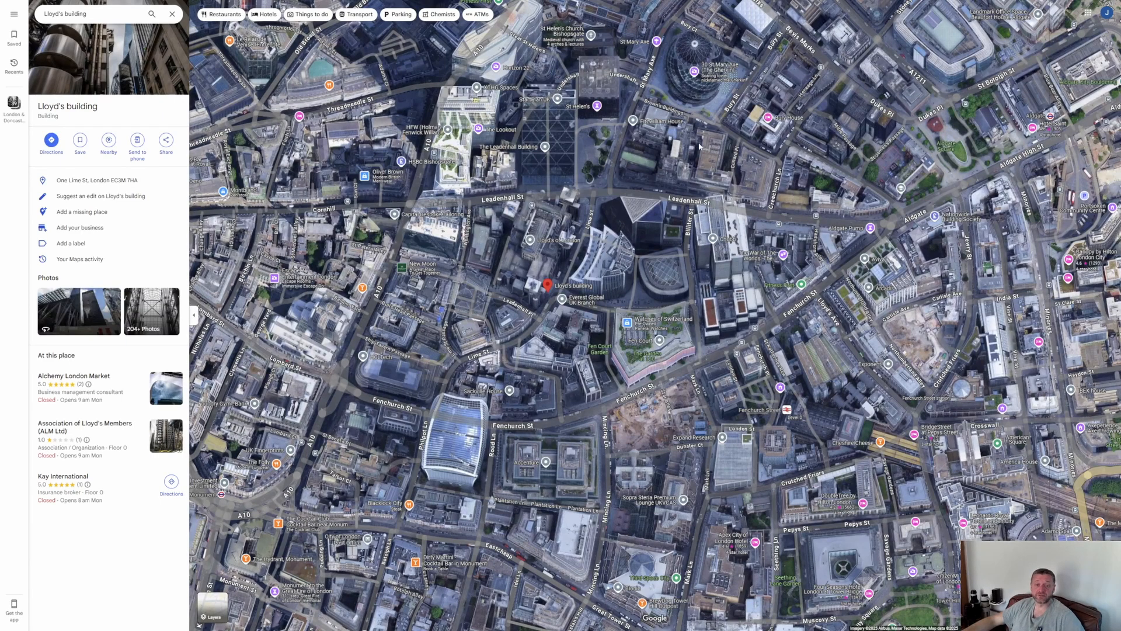
pyautogui.scroll(2, 532, 244)
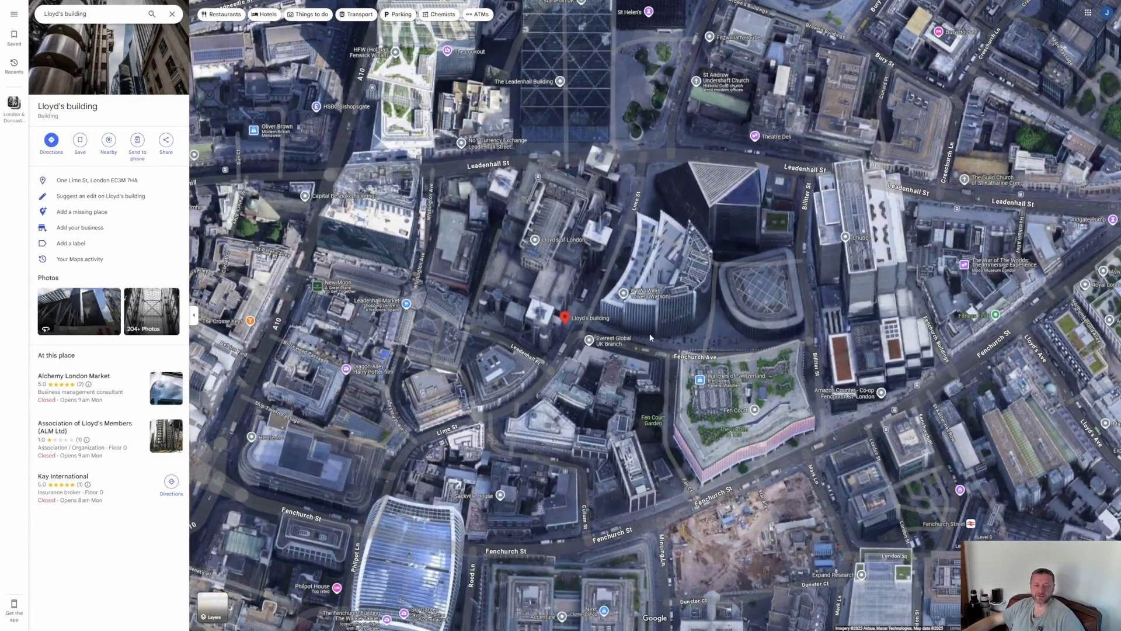
pyautogui.moveTo(647, 331); pyautogui.dragTo(647, 255)
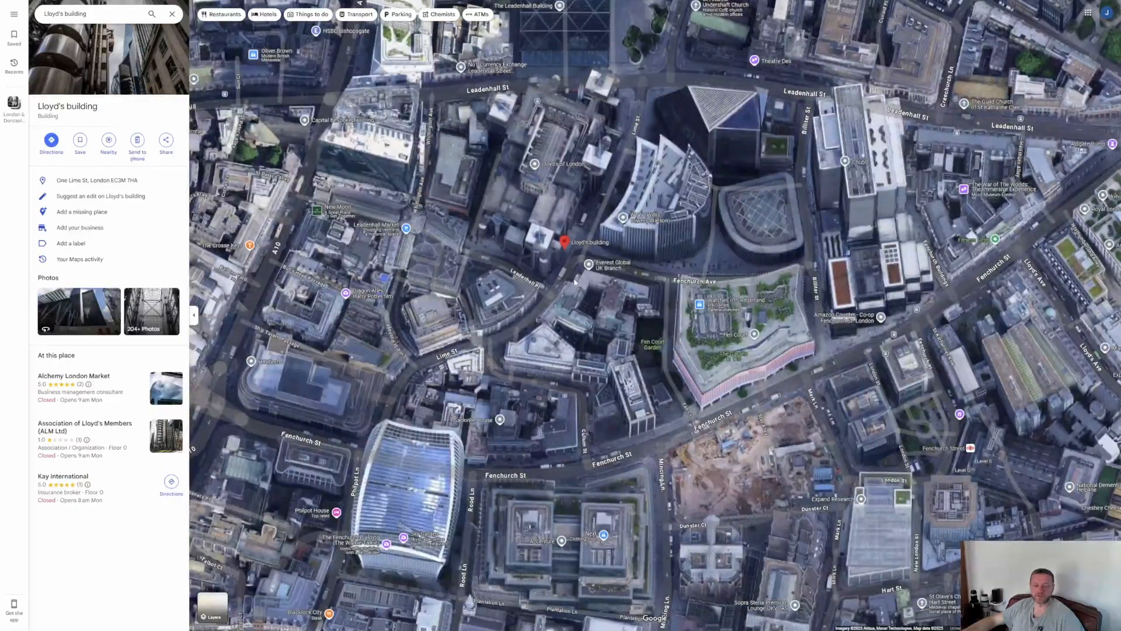
pyautogui.scroll(-3, 575, 282)
pyautogui.moveTo(575, 282); pyautogui.dragTo(580, 154)
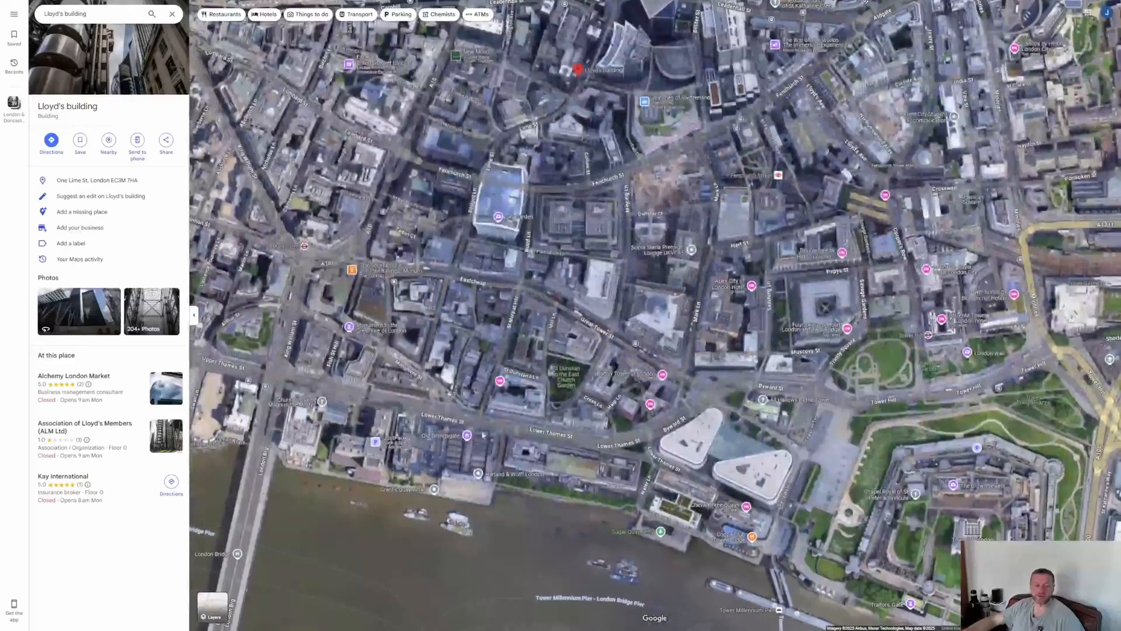
pyautogui.moveTo(571, 383); pyautogui.dragTo(530, 394)
pyautogui.scroll(-2, 598, 214)
pyautogui.scroll(2, 526, 193)
pyautogui.moveTo(577, 193); pyautogui.dragTo(500, 276)
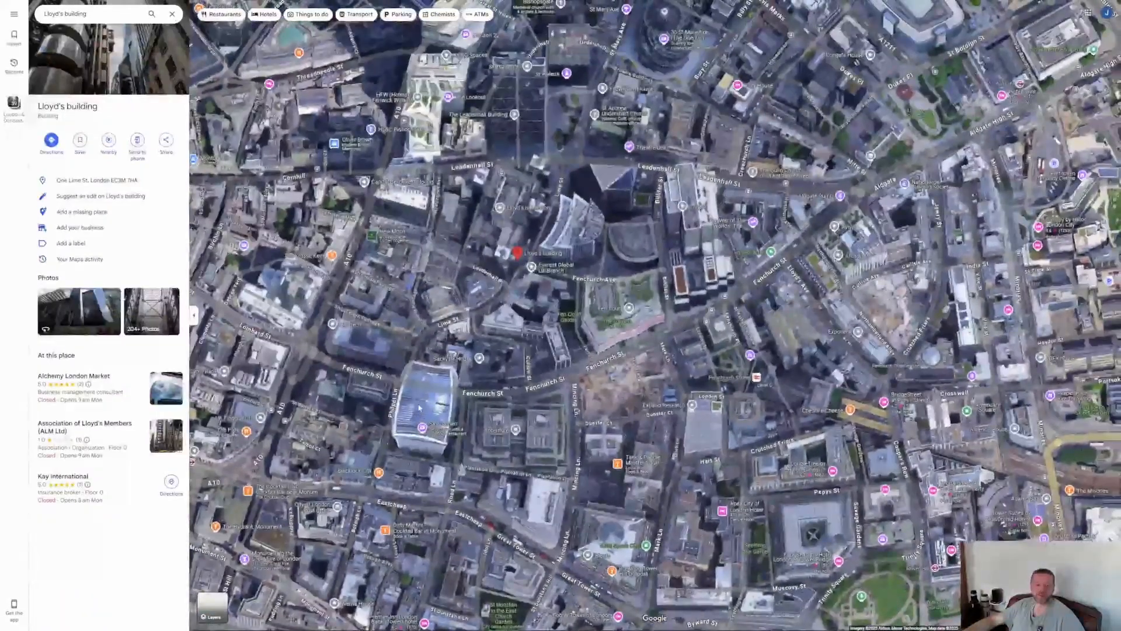
# Create a route from the glass tower on Fenchurch Street via the Lloyd's building to 30 Saint Mary Axe.
pyautogui.rightClick(420, 408)
pyautogui.click(447, 438)
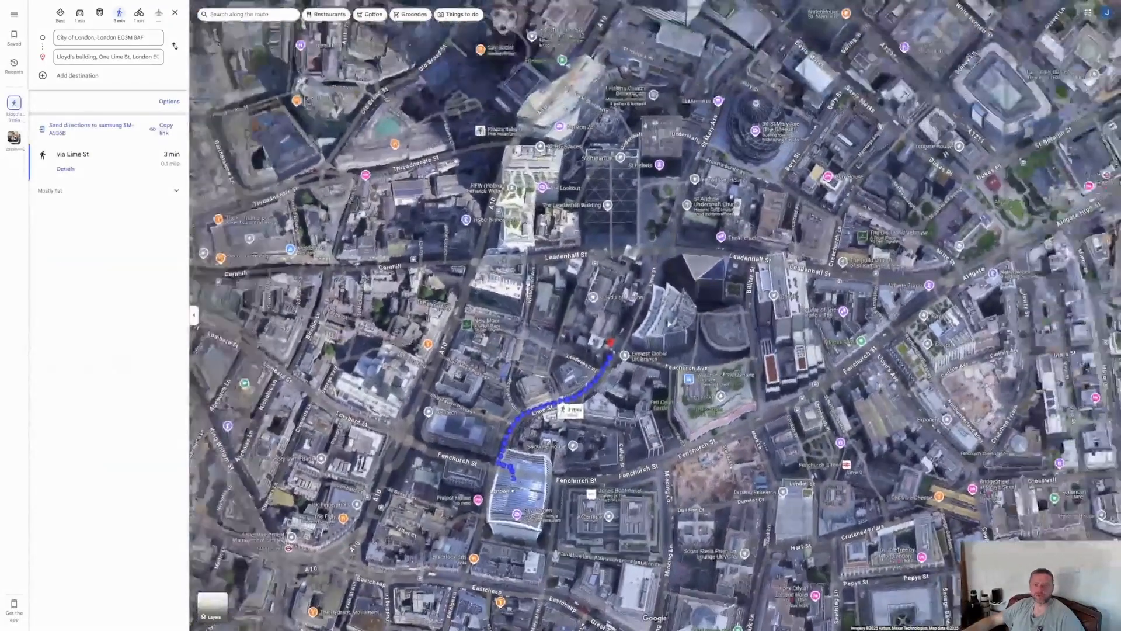
pyautogui.rightClick(761, 120)
pyautogui.click(782, 145)
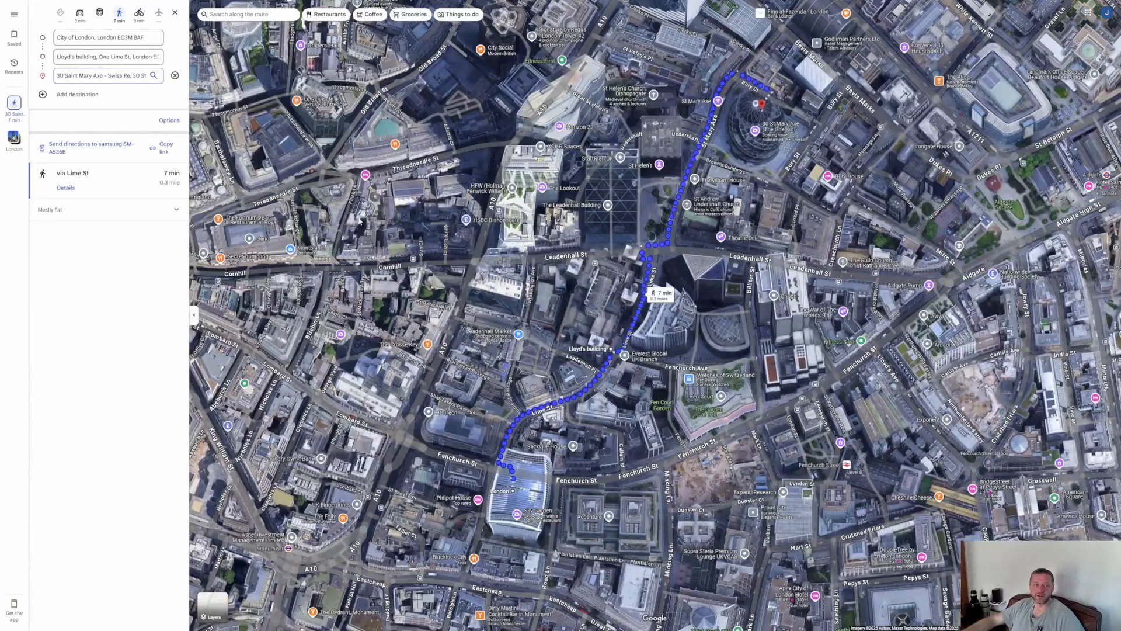
# Add Leadenhall Market on Gracechurch Street as the route's final stop and review the walking route.
pyautogui.click(90, 94)
pyautogui.write('leade')
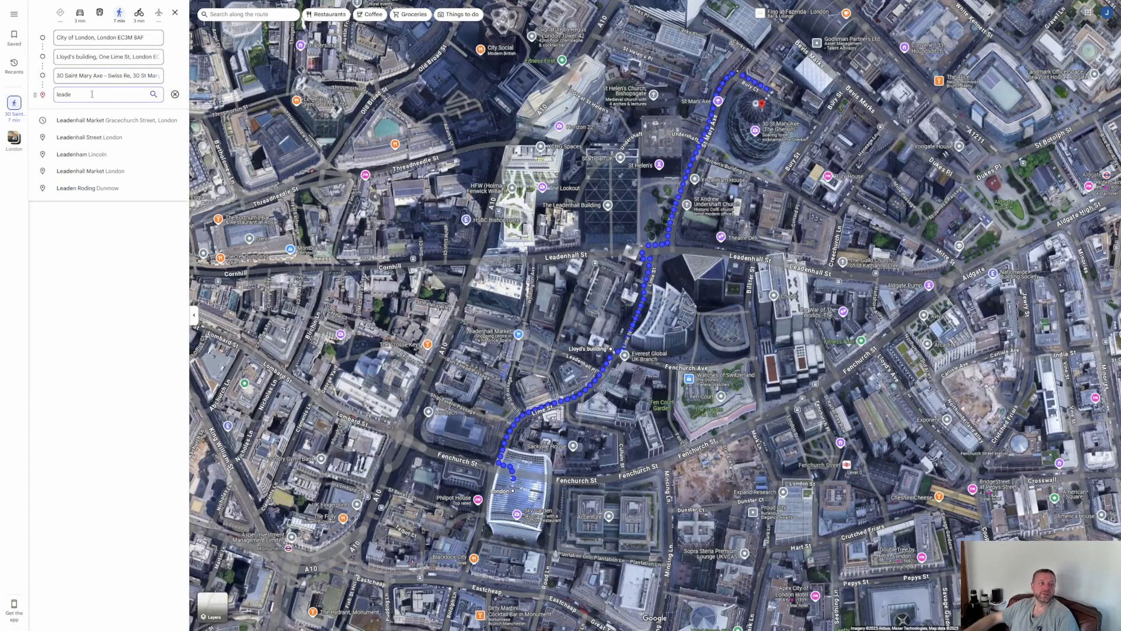
pyautogui.click(116, 121)
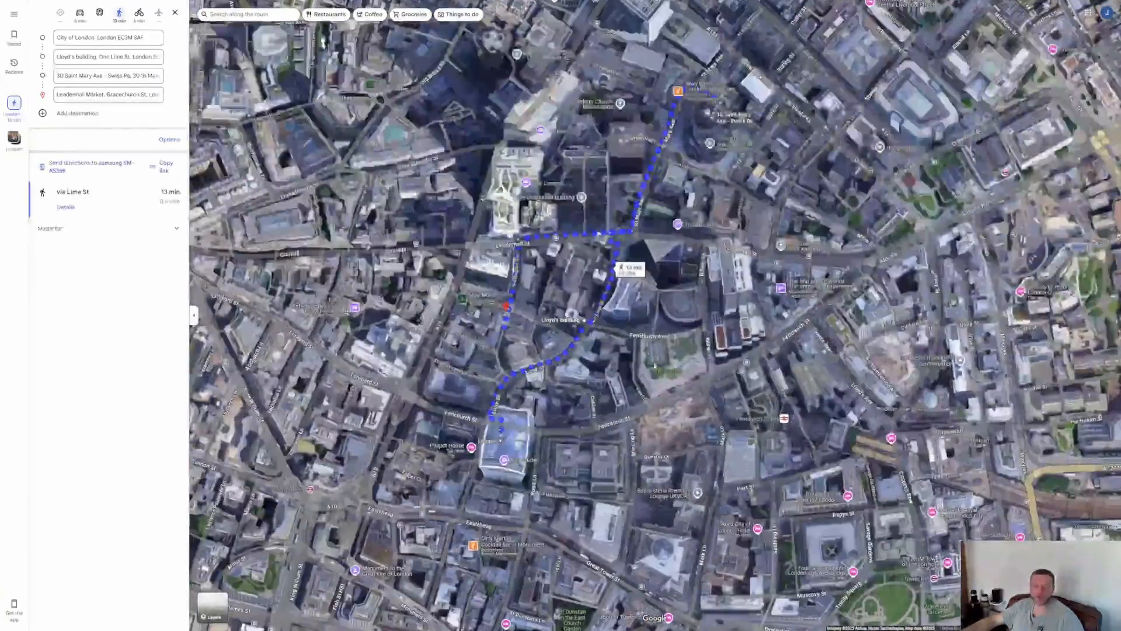
pyautogui.moveTo(827, 350); pyautogui.dragTo(784, 363)
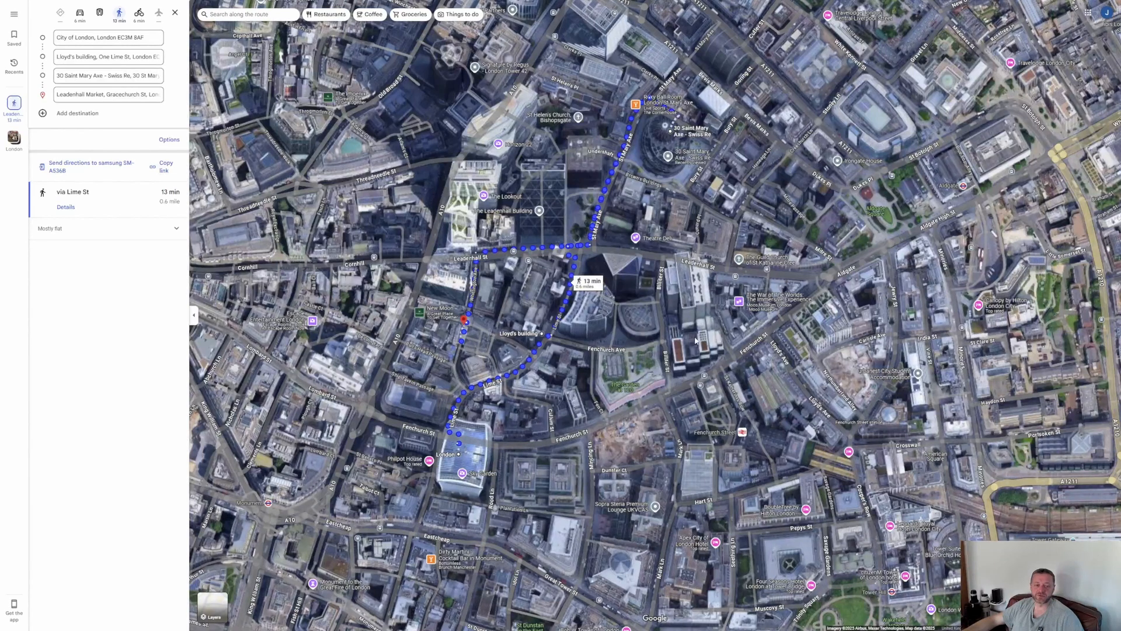
pyautogui.moveTo(689, 334); pyautogui.dragTo(669, 307)
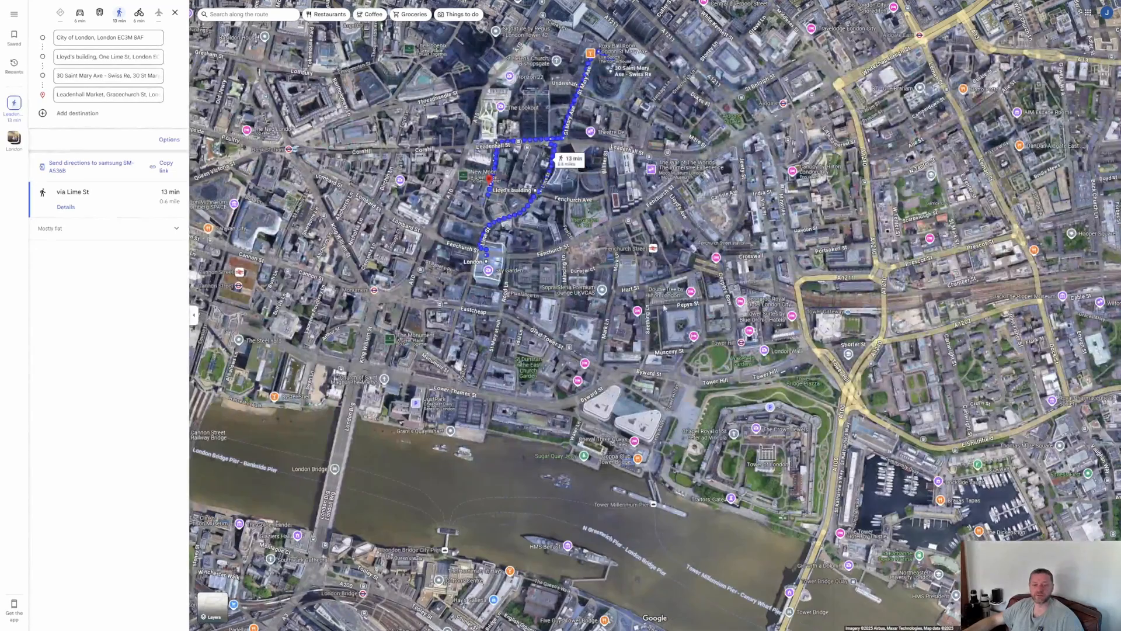
pyautogui.moveTo(695, 448); pyautogui.dragTo(691, 589)
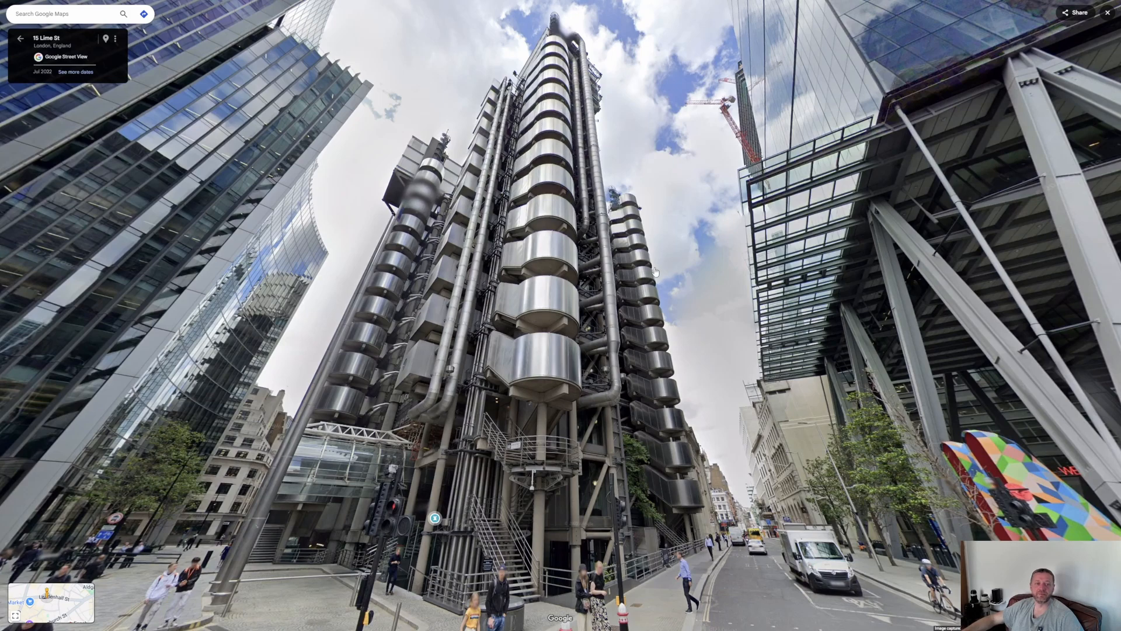
# Move in Street View from 15 Lime St to St Mary Axe and look back at the Lloyd's building.
pyautogui.click(577, 248)
pyautogui.moveTo(672, 294); pyautogui.dragTo(175, 205)
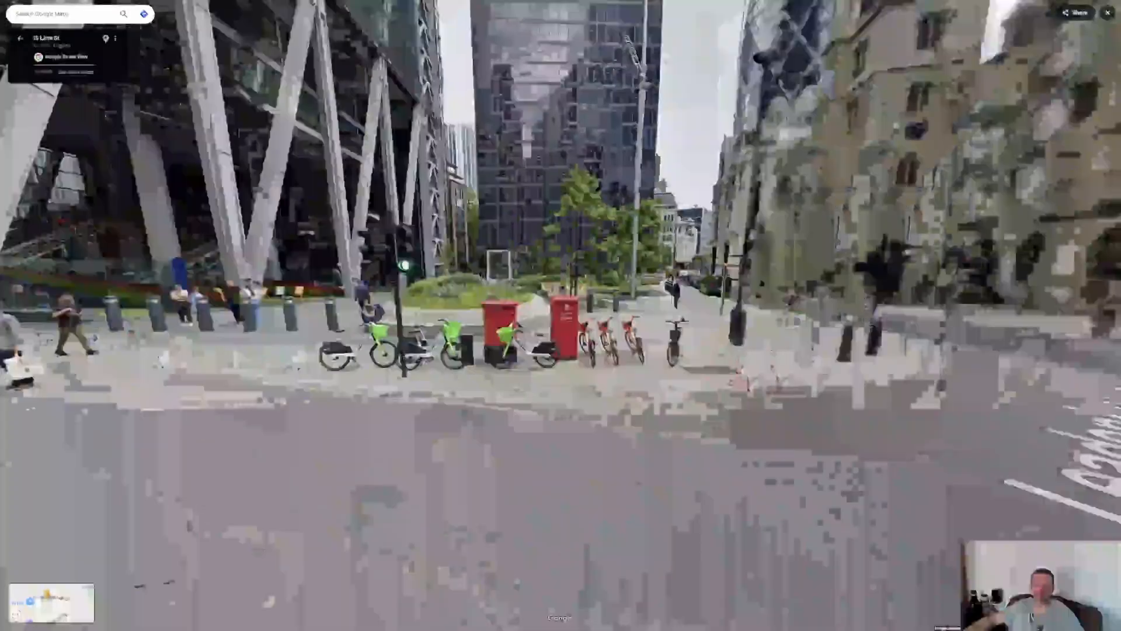
pyautogui.click(729, 284)
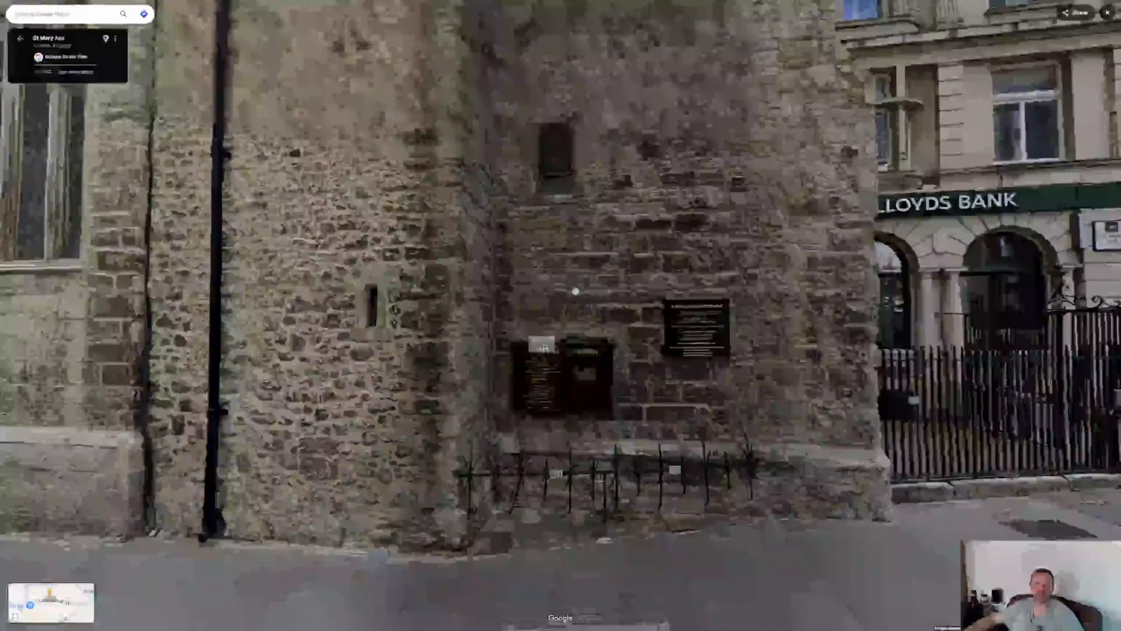
pyautogui.moveTo(544, 348); pyautogui.dragTo(88, 456)
pyautogui.moveTo(695, 275); pyautogui.dragTo(627, 323)
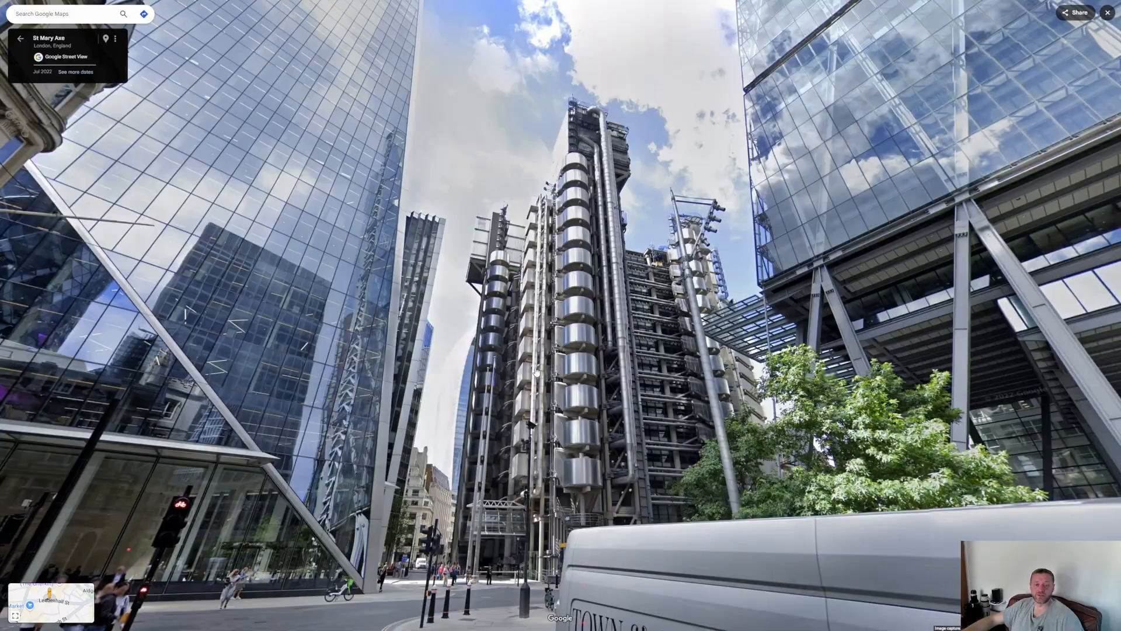
# Move along Lime St in Street View to number 52 and look up at the Lloyd's building's steel towers.
pyautogui.click(482, 585)
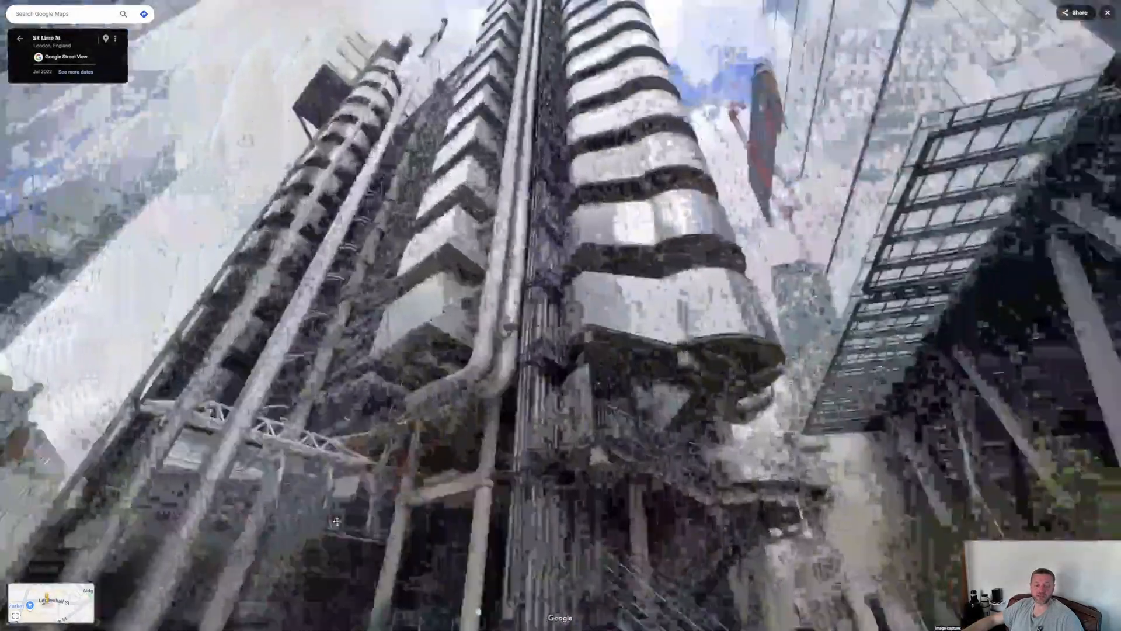
pyautogui.moveTo(337, 522); pyautogui.dragTo(397, 403)
pyautogui.moveTo(151, 467); pyautogui.dragTo(719, 267)
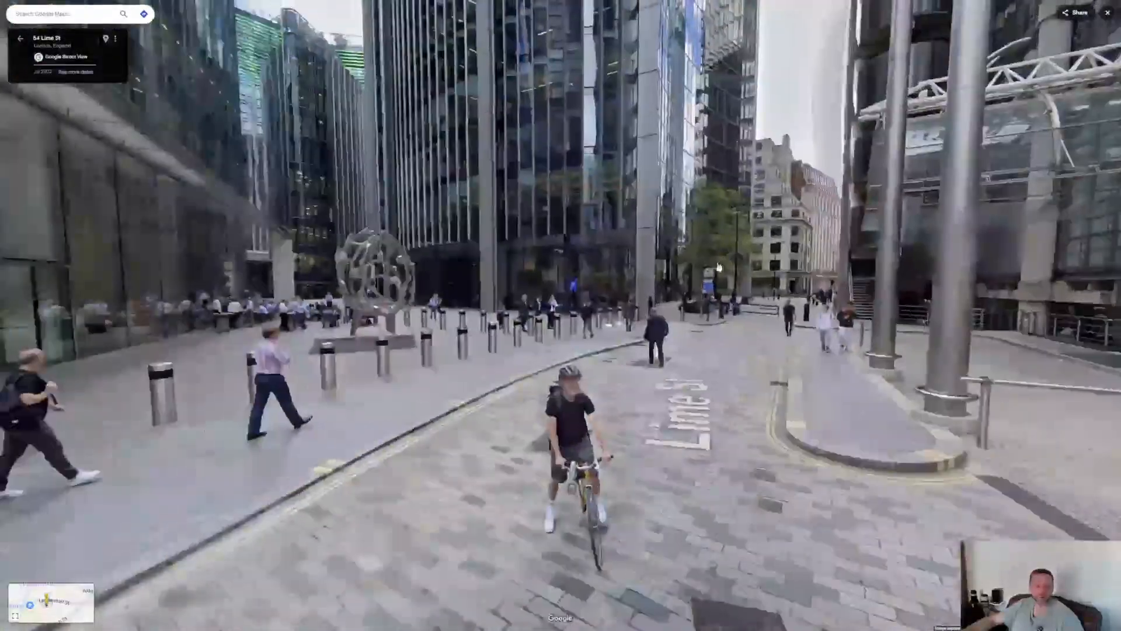
pyautogui.click(320, 341)
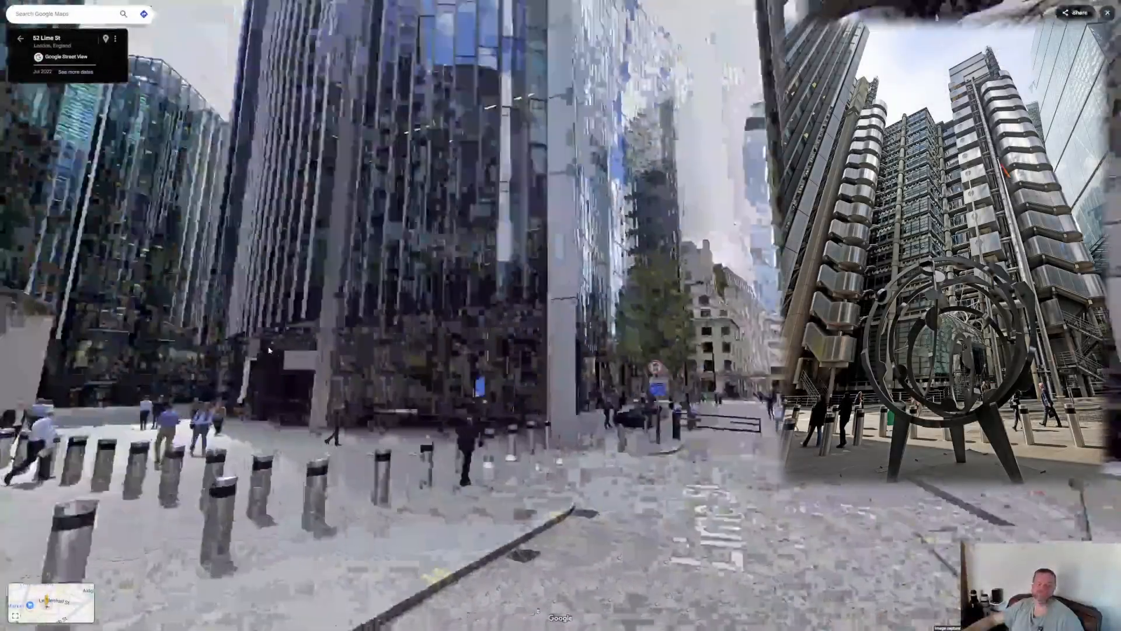
pyautogui.moveTo(724, 225); pyautogui.dragTo(403, 342)
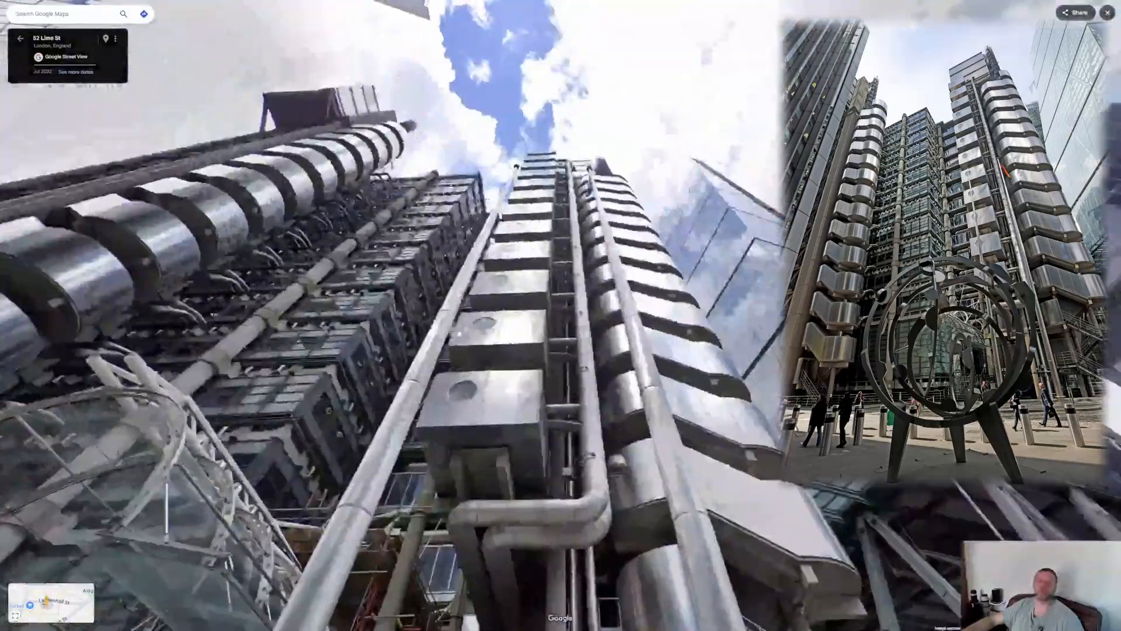
# Look around from 52 Lime St, viewing the skyward angle between the towers and the Gherkin down the street.
pyautogui.moveTo(561, 327); pyautogui.dragTo(482, 523)
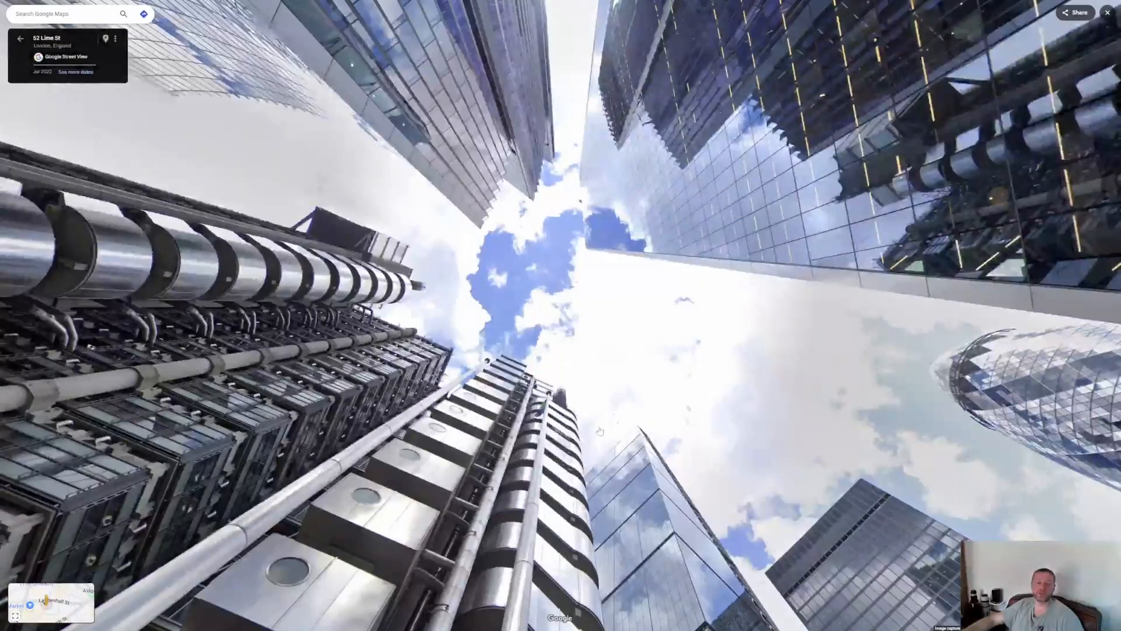
pyautogui.moveTo(499, 410); pyautogui.dragTo(301, 125)
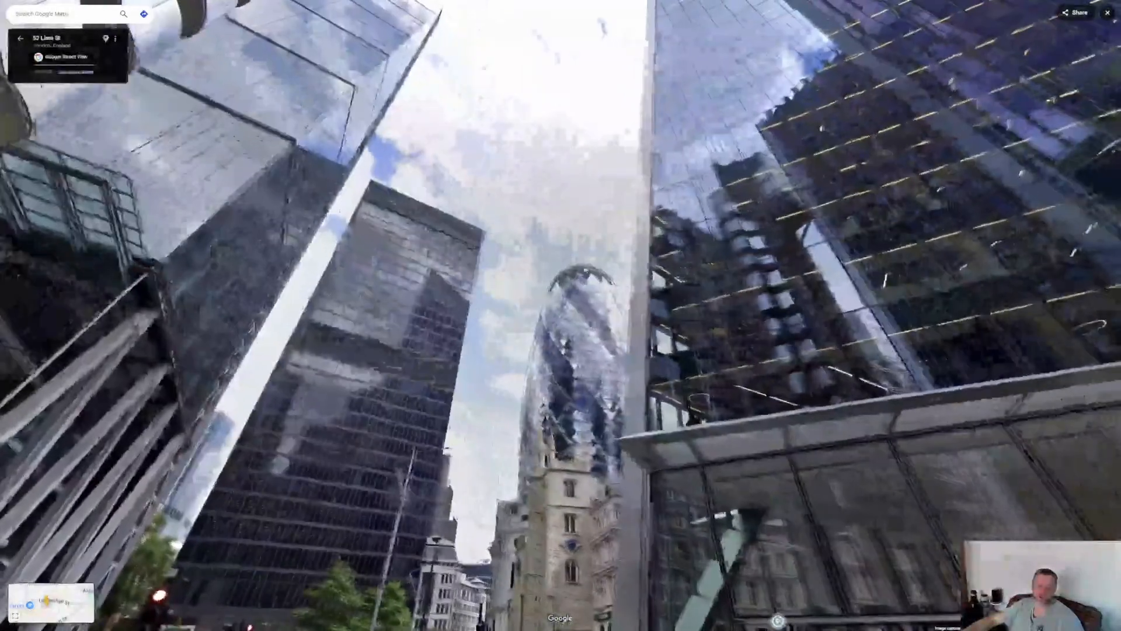
pyautogui.moveTo(778, 620); pyautogui.dragTo(653, 435)
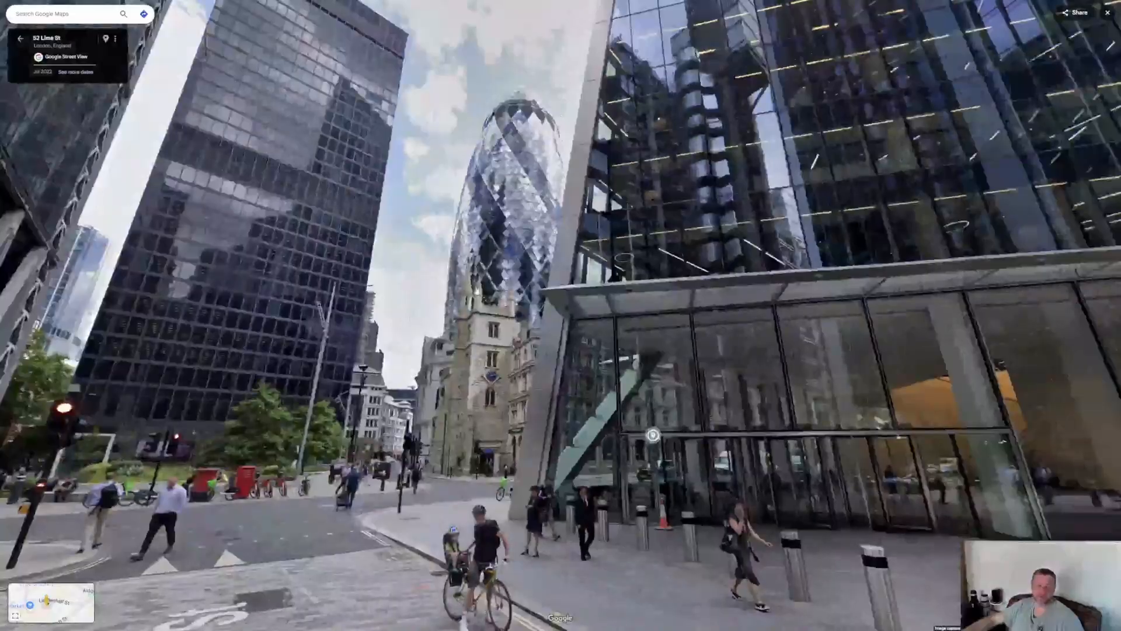
pyautogui.scroll(-3, 561, 315)
pyautogui.moveTo(292, 351); pyautogui.dragTo(1107, 400)
pyautogui.moveTo(1045, 336); pyautogui.dragTo(1052, 354)
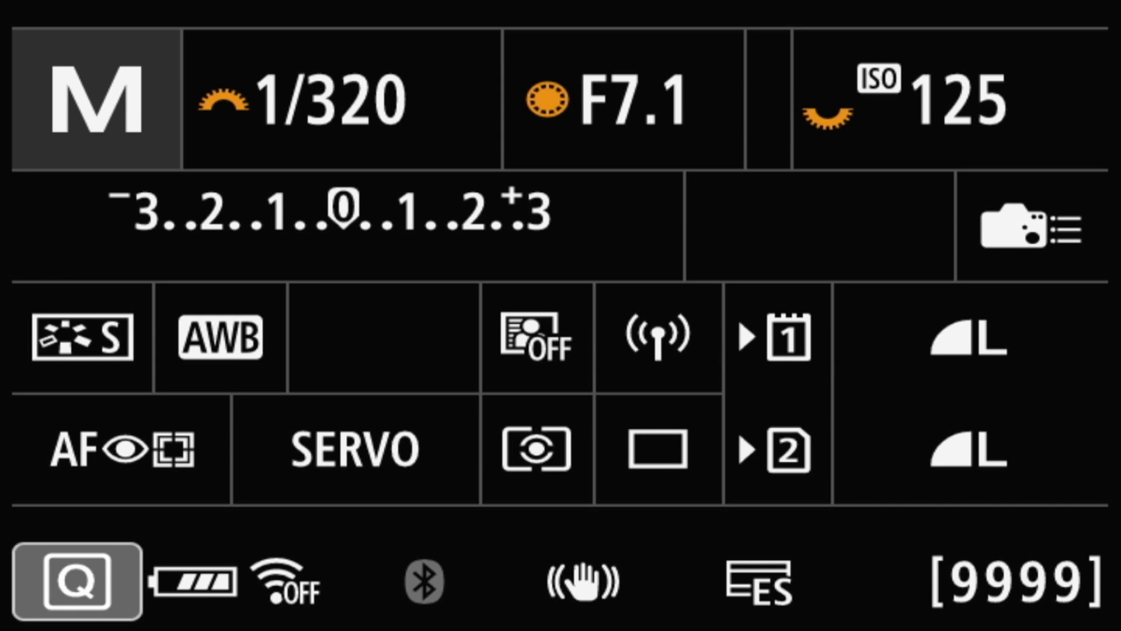
# Set the camera's shutter speed to 1/250 and its subject to detect to People.
pyautogui.scroll(-2, 330, 99)
pyautogui.scroll(1, 330, 99)
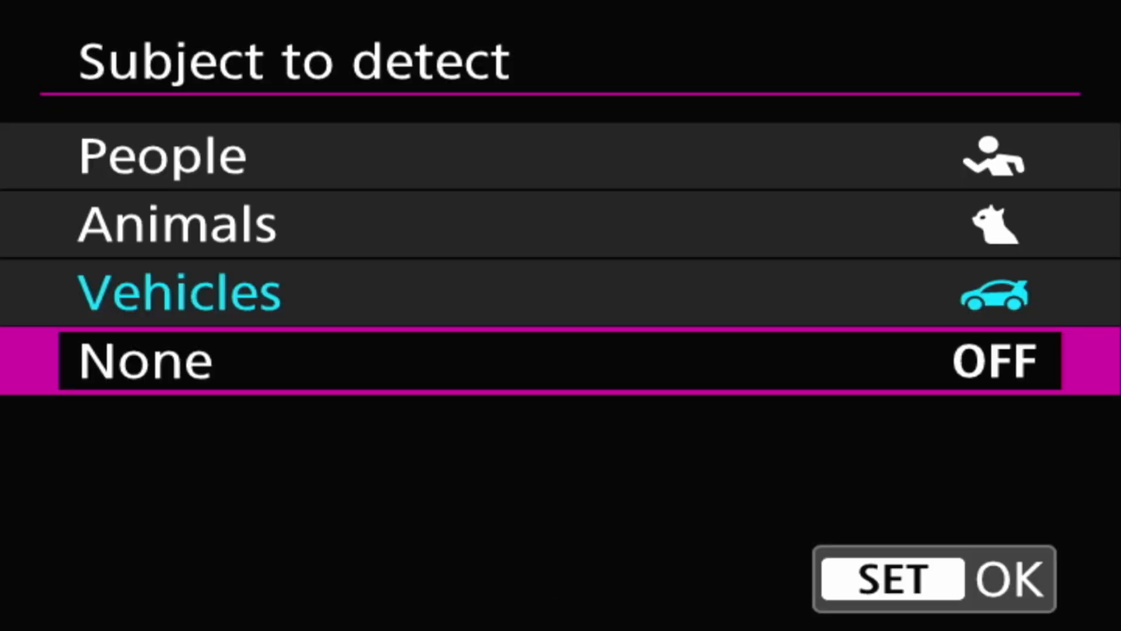
pyautogui.press('Down')
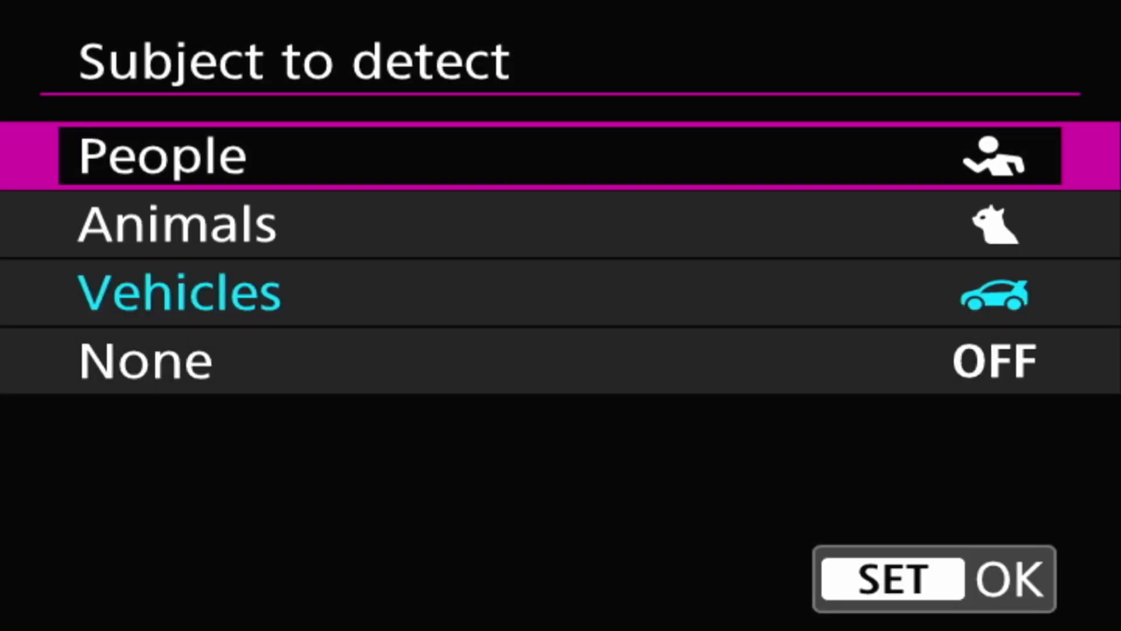
pyautogui.press('Return')
# Open the camera's shutter mode setting, keep Electronic and return to the shooting settings screen.
pyautogui.press('Up')
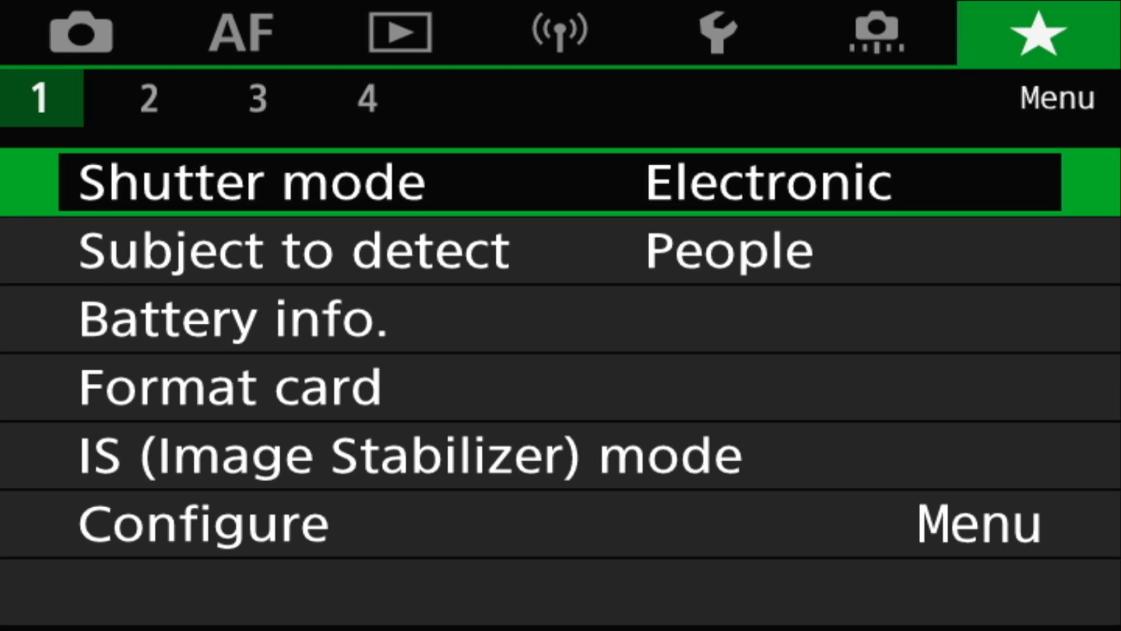
pyautogui.press('Return')
pyautogui.press('Return')
pyautogui.press('Escape')
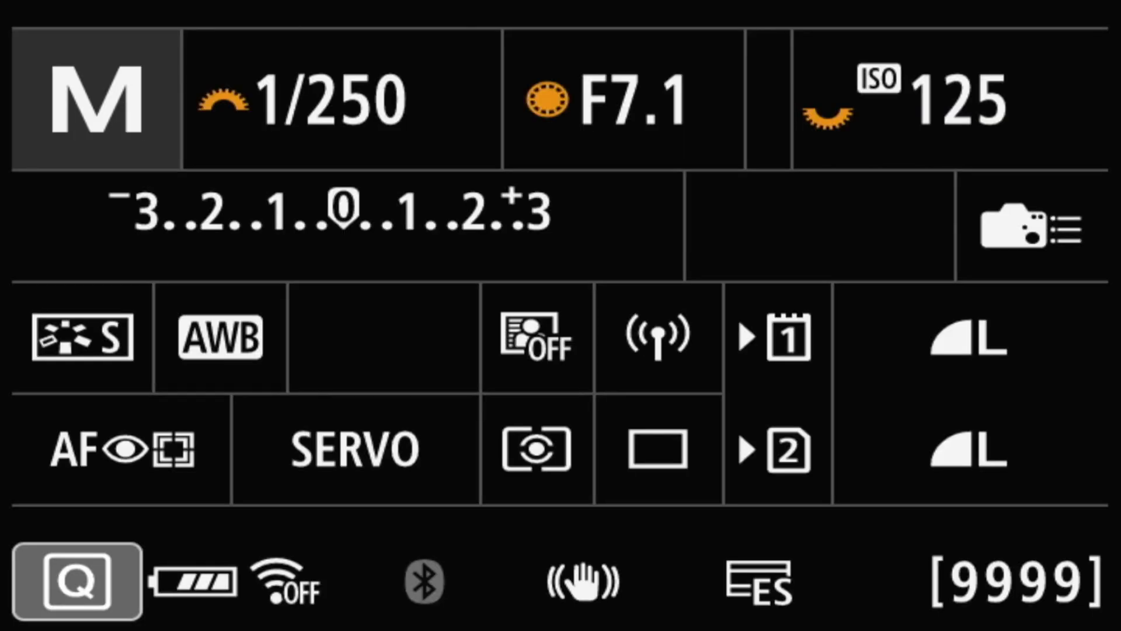
# Set the camera's drive mode to Low speed continuous.
pyautogui.press('q')
pyautogui.press('Return')
pyautogui.press('Right')
pyautogui.press('Right')
pyautogui.press('Right')
pyautogui.press('Right')
pyautogui.press('Right')
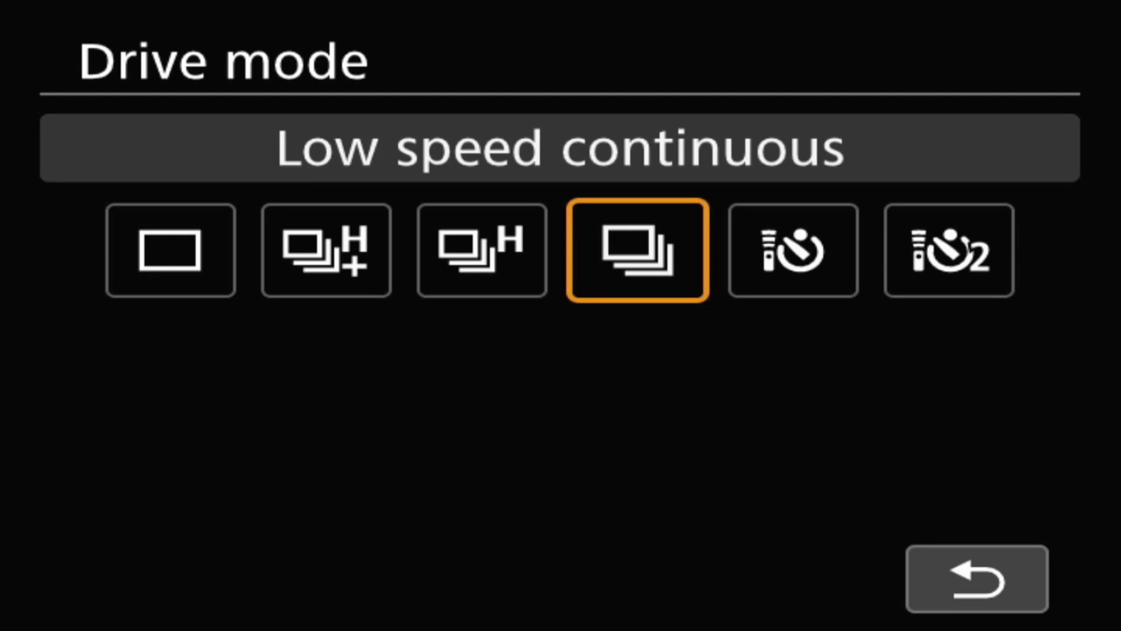
pyautogui.press('Return')
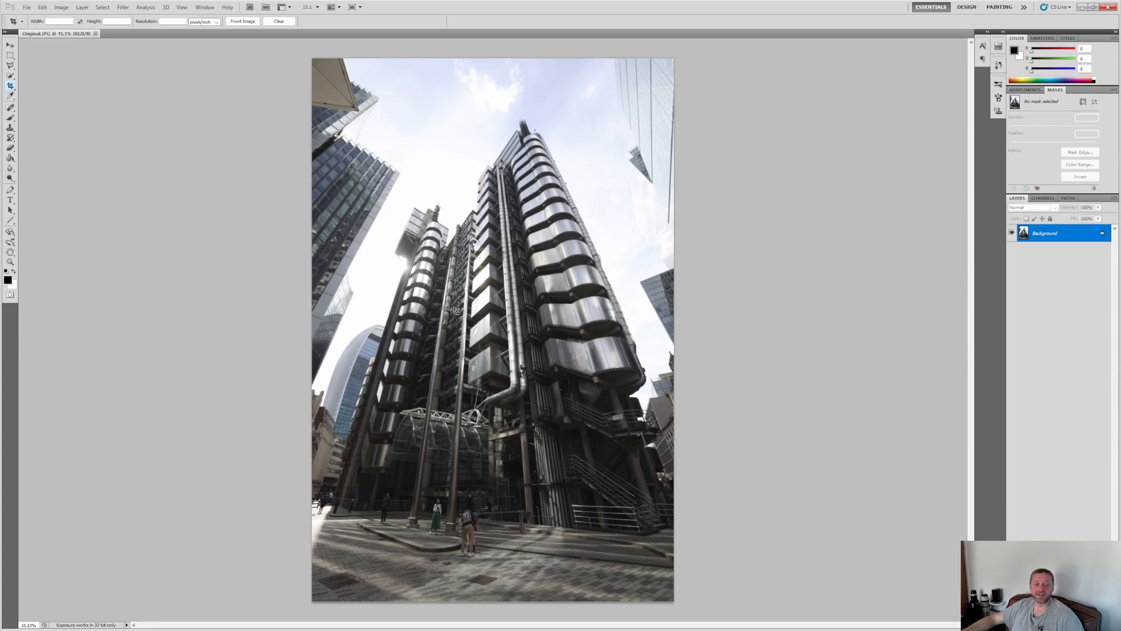
# Switch to Photoshop and examine the original photo up close at the sun beside the tower and the people at street level.
pyautogui.scroll(10, 388, 252)
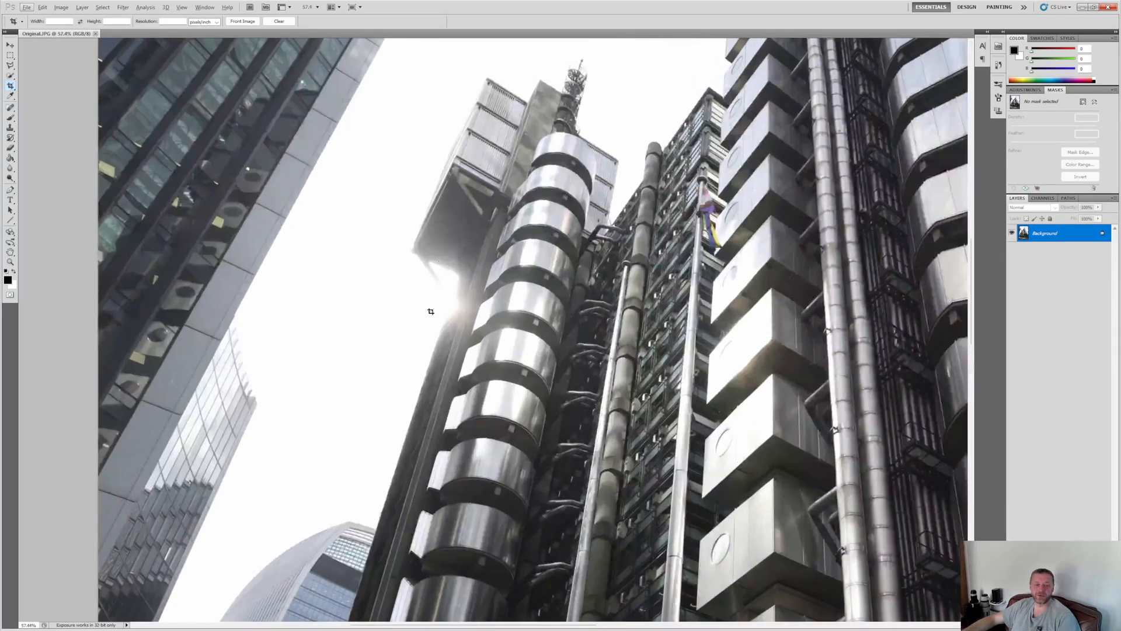
pyautogui.scroll(5, 441, 315)
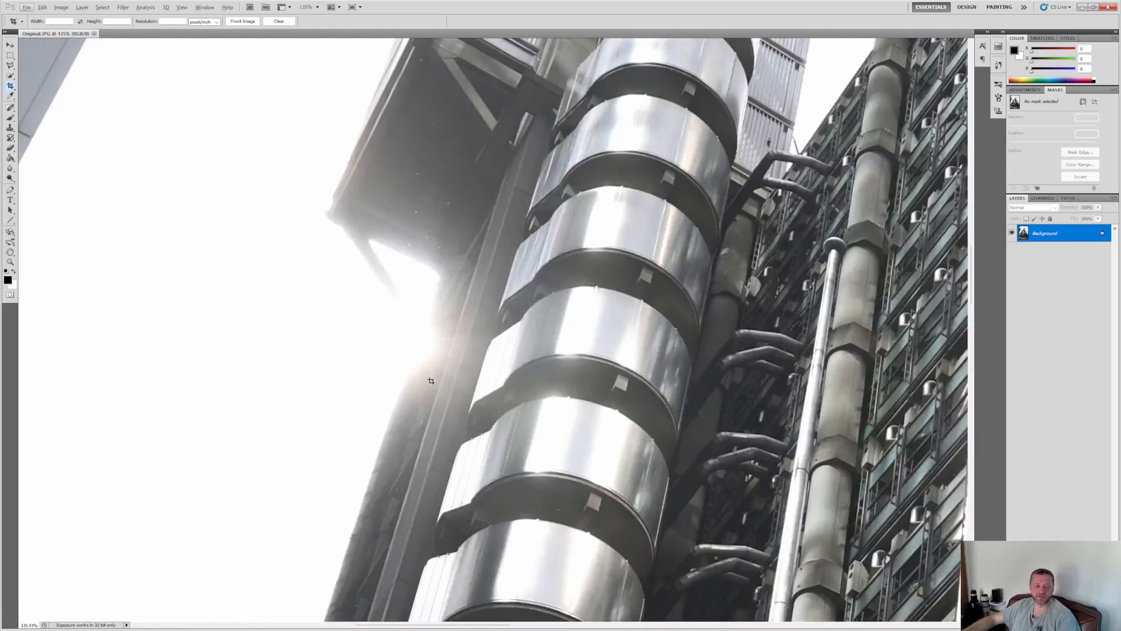
pyautogui.scroll(-5, 569, 302)
pyautogui.scroll(-5, 569, 301)
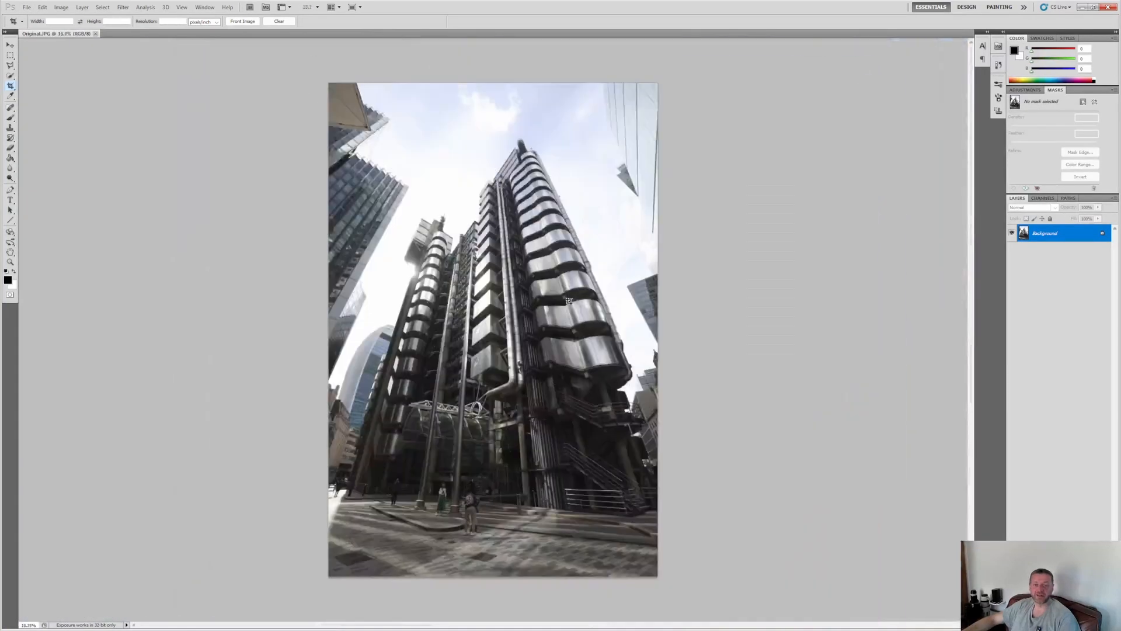
pyautogui.scroll(5, 475, 526)
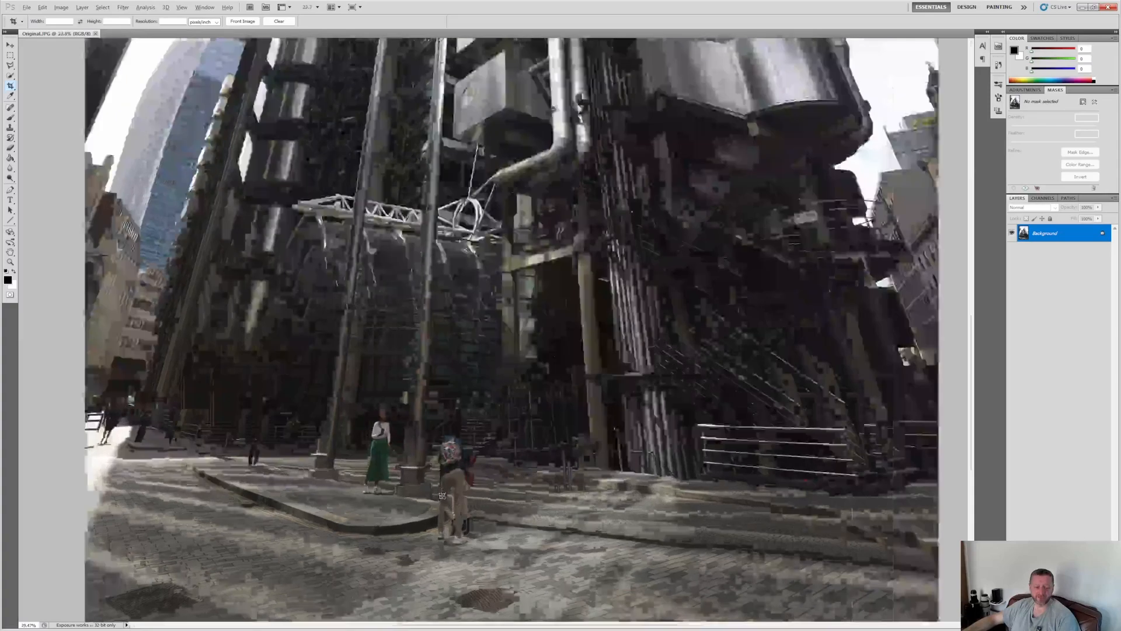
pyautogui.scroll(-5, 455, 327)
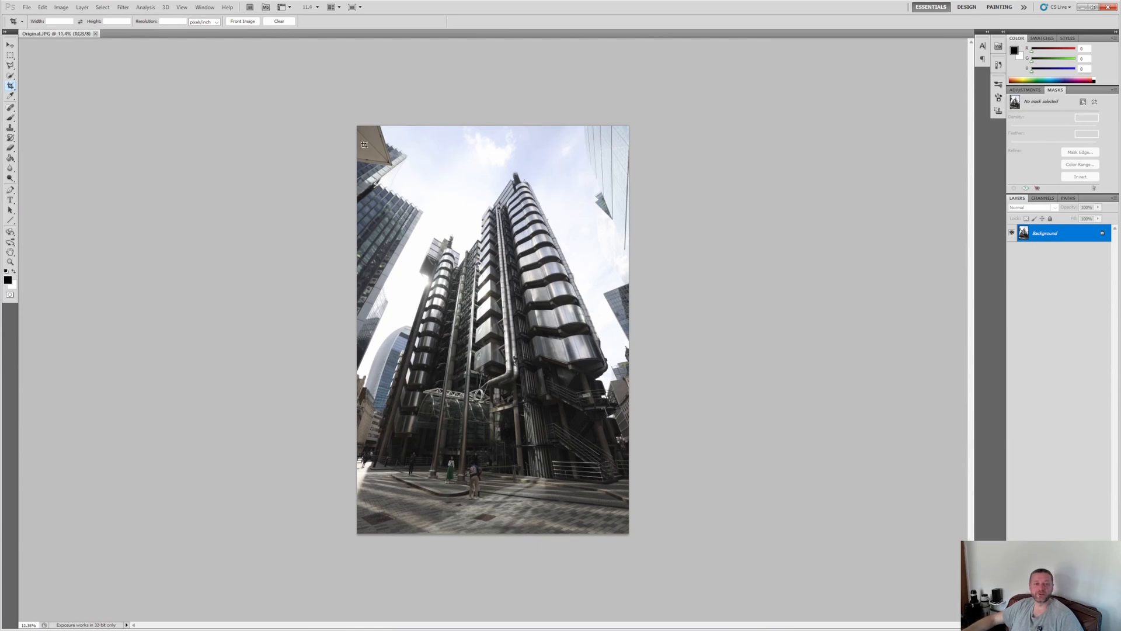
pyautogui.moveTo(337, 118); pyautogui.dragTo(433, 323)
pyautogui.press('Escape')
pyautogui.moveTo(573, 121); pyautogui.dragTo(678, 303)
pyautogui.press('Escape')
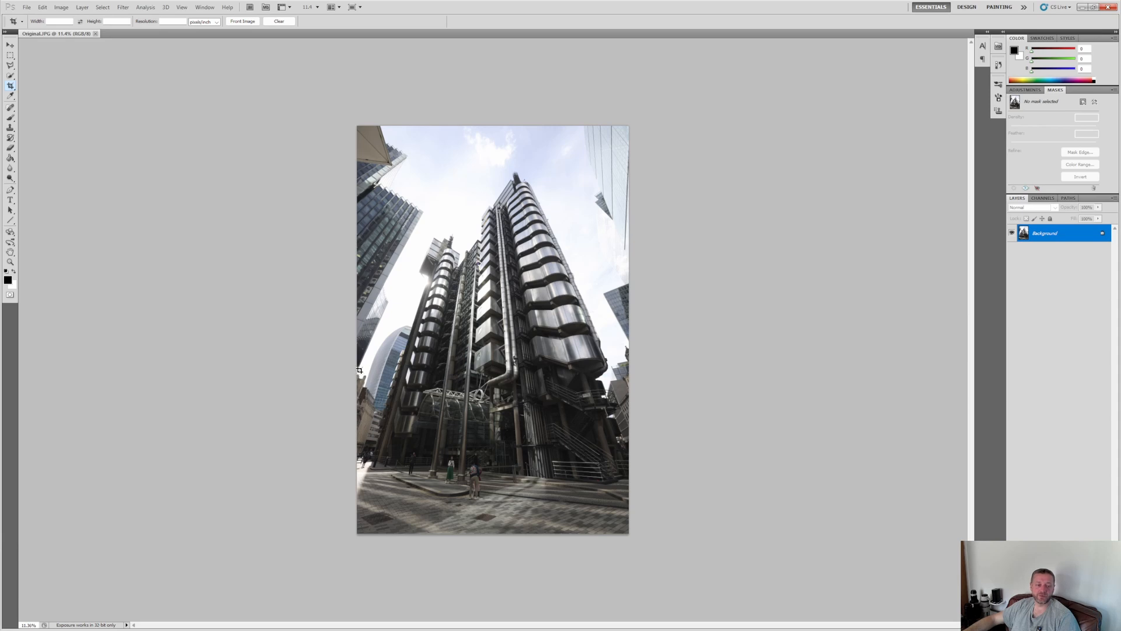
pyautogui.moveTo(396, 149); pyautogui.dragTo(446, 74)
pyautogui.press('Escape')
pyautogui.moveTo(378, 150)
pyautogui.mouseDown()
pyautogui.moveTo(575, 379)
pyautogui.moveTo(607, 535)
pyautogui.mouseUp()
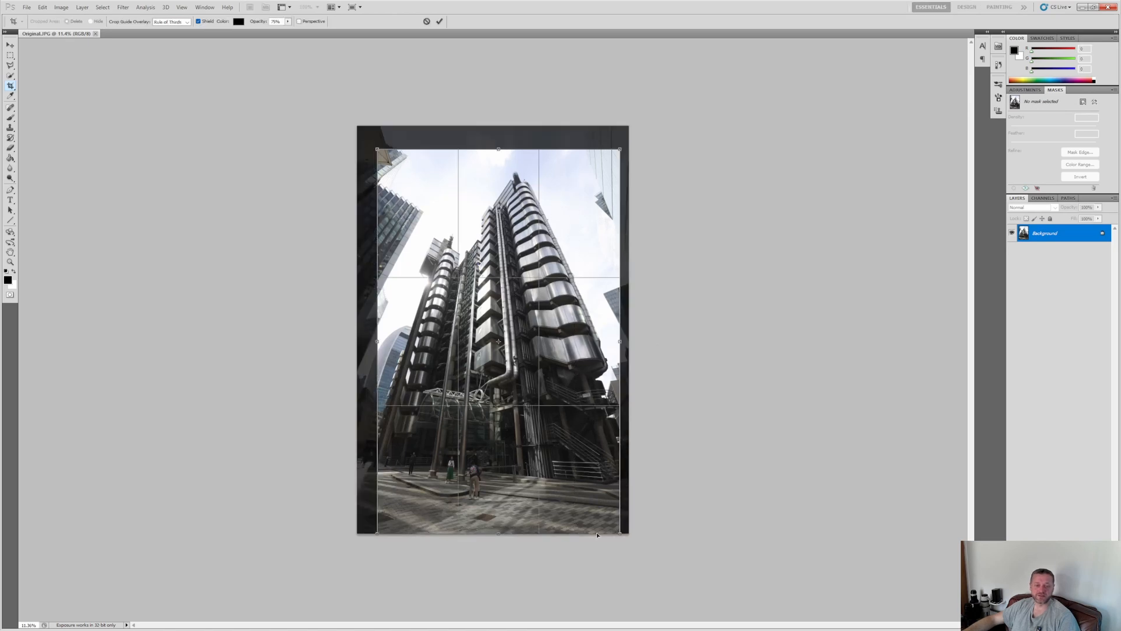
pyautogui.press('Escape')
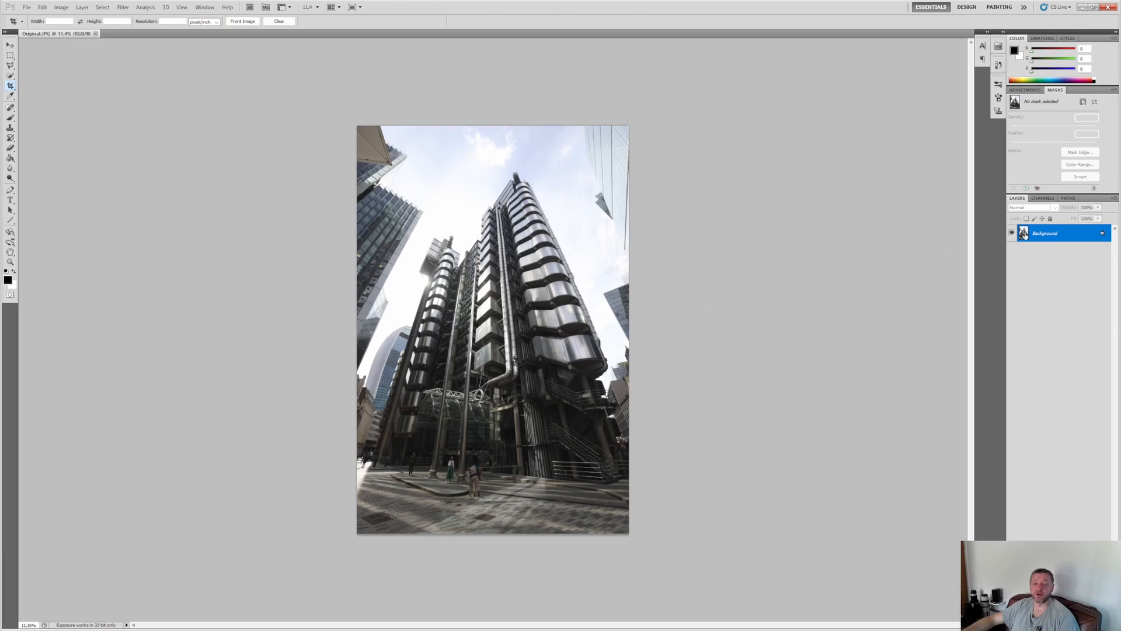
# Duplicate the Background layer.
pyautogui.rightClick(1019, 233)
pyautogui.click(1055, 253)
pyautogui.press('Return')
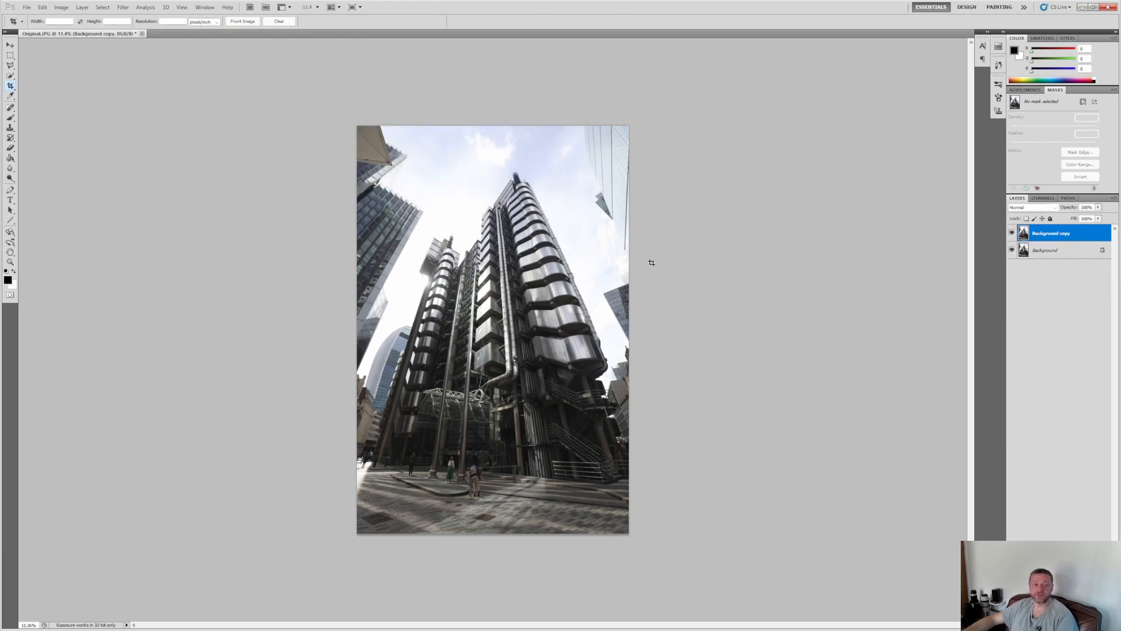
# Clone open sky over the distracting neighbouring buildings on both sides of the tower, using an enlarged Clone Stamp brush.
pyautogui.hotkey('ctrl', '+')
pyautogui.scroll(8, 312, 284)
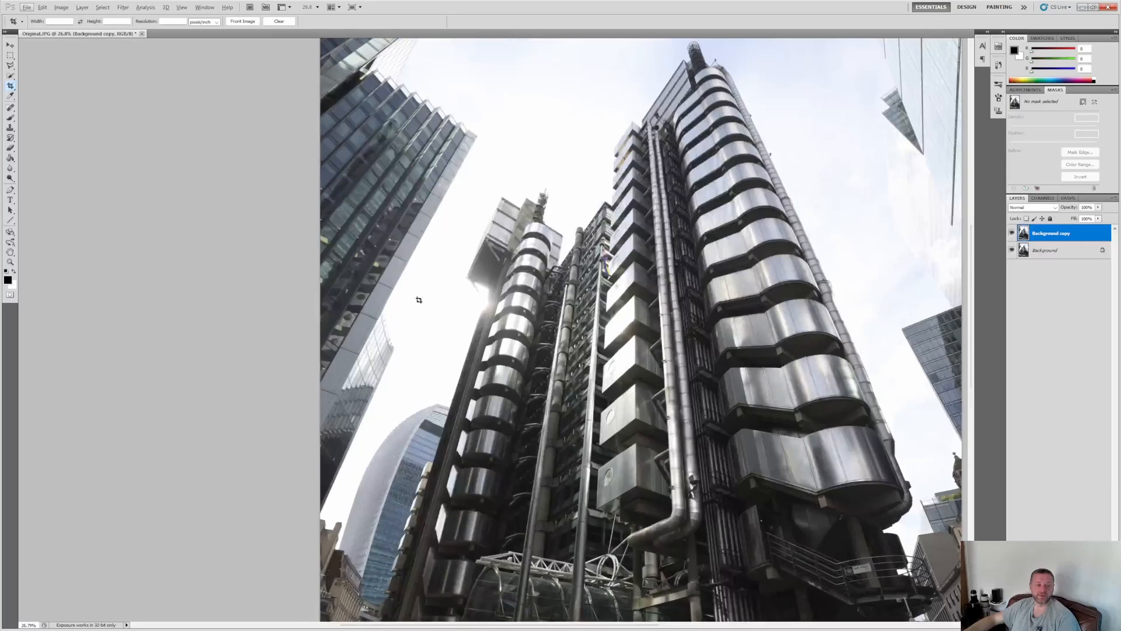
pyautogui.scroll(-1, 410, 300)
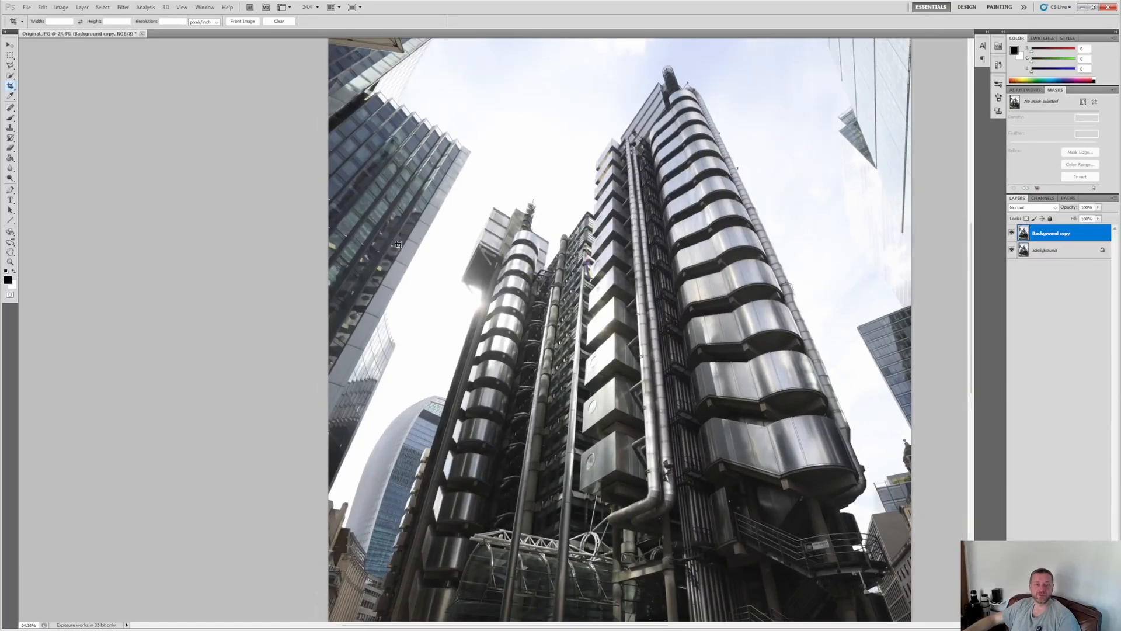
pyautogui.moveTo(416, 314); pyautogui.dragTo(488, 77)
pyautogui.press('Escape')
pyautogui.click(10, 127)
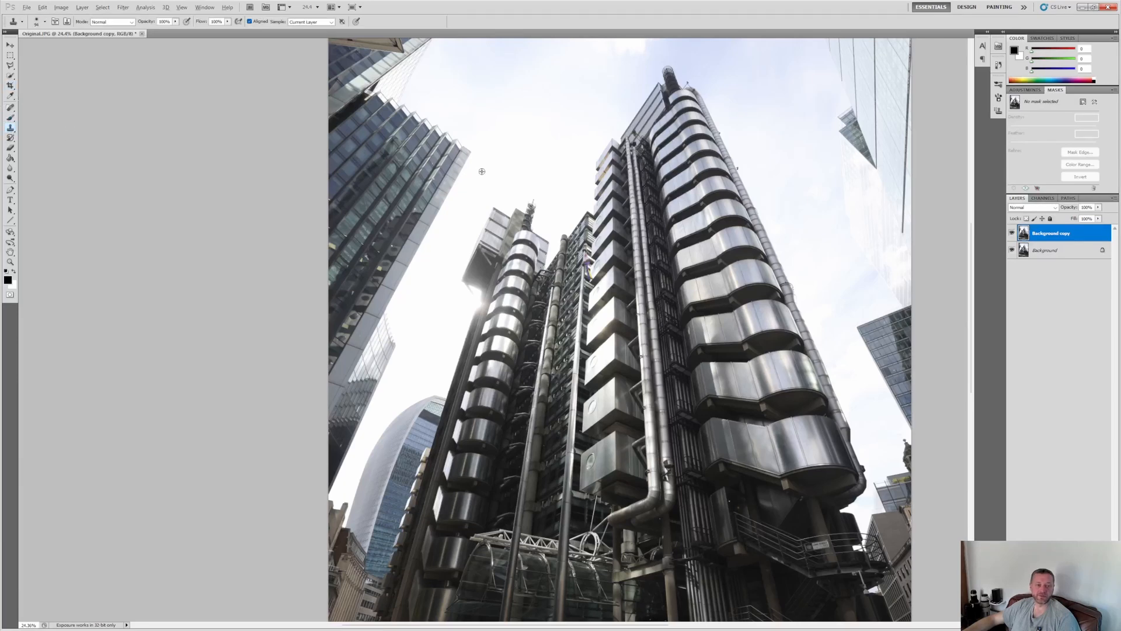
pyautogui.click(45, 22)
pyautogui.moveTo(50, 45); pyautogui.dragTo(83, 47)
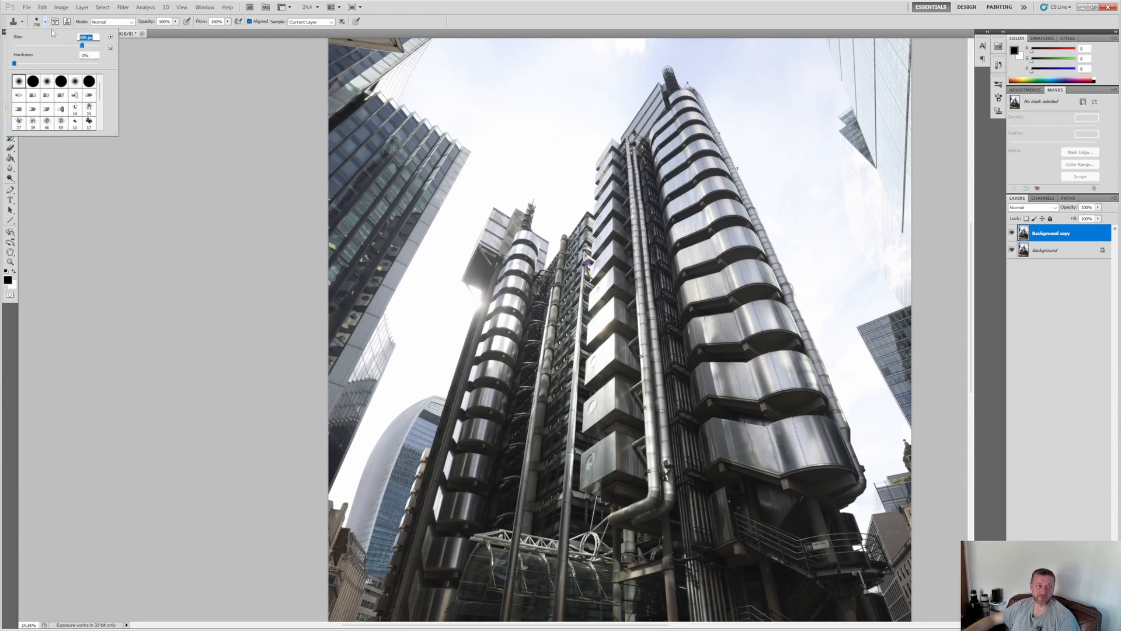
pyautogui.click(156, 53)
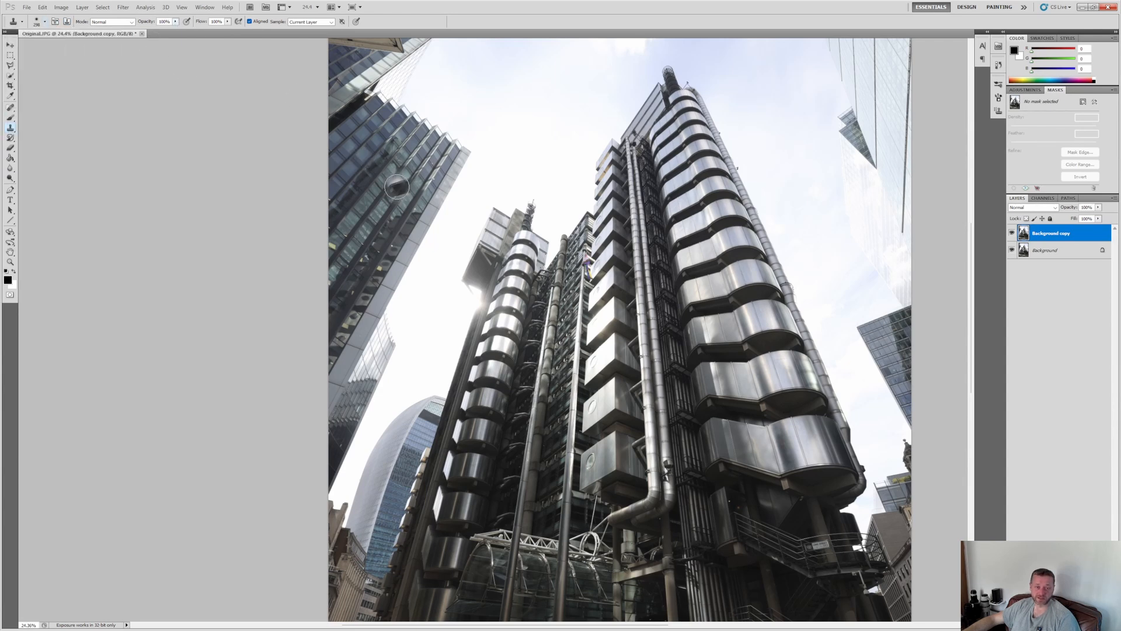
pyautogui.keyDown('alt'); pyautogui.click(499, 151); pyautogui.keyUp('alt')
pyautogui.moveTo(473, 144)
pyautogui.mouseDown()
pyautogui.moveTo(440, 184)
pyautogui.moveTo(462, 157)
pyautogui.moveTo(384, 291)
pyautogui.mouseUp()
pyautogui.moveTo(461, 142); pyautogui.dragTo(399, 250)
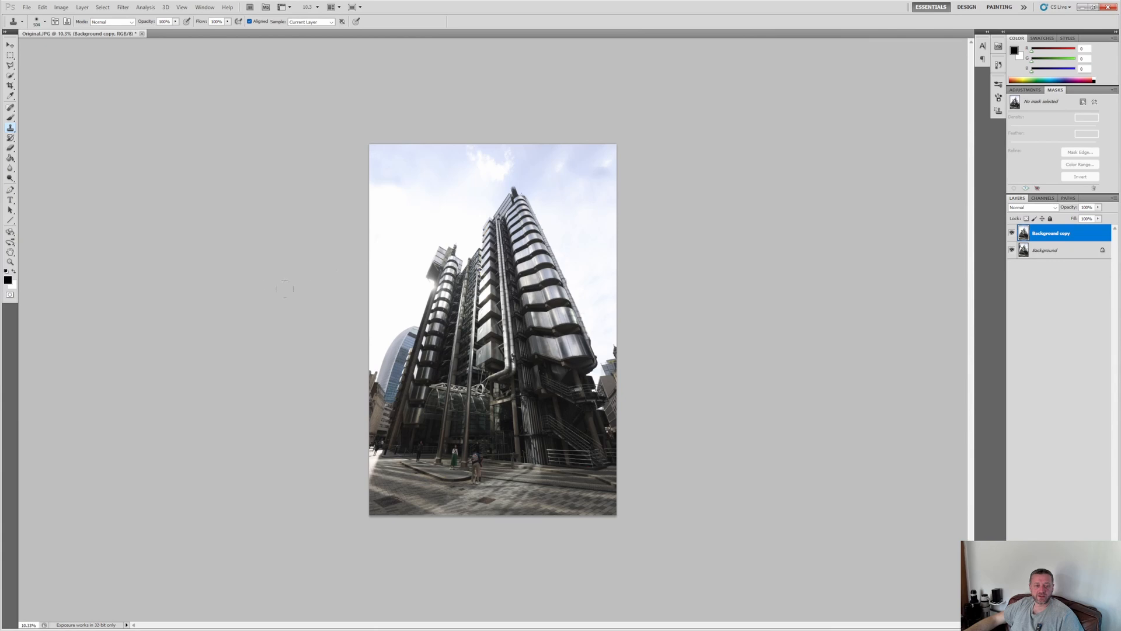
# Crop the photo tighter around the building, trimming slivers from both sides, some foreground paving and excess sky above the tower.
pyautogui.click(10, 86)
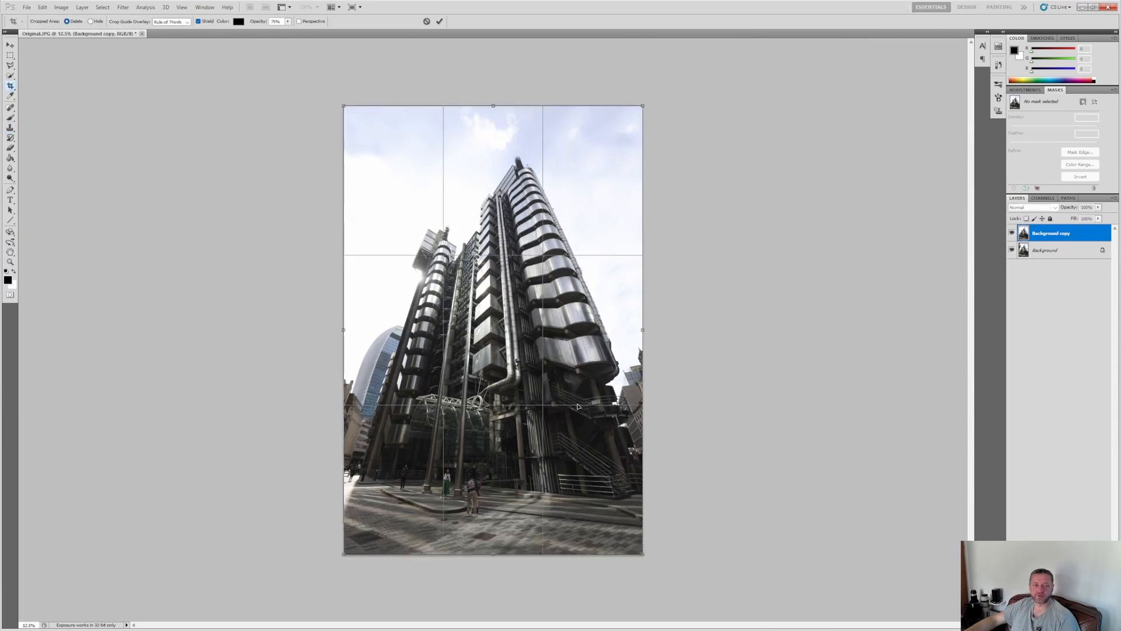
pyautogui.hotkey('ctrl', '0')
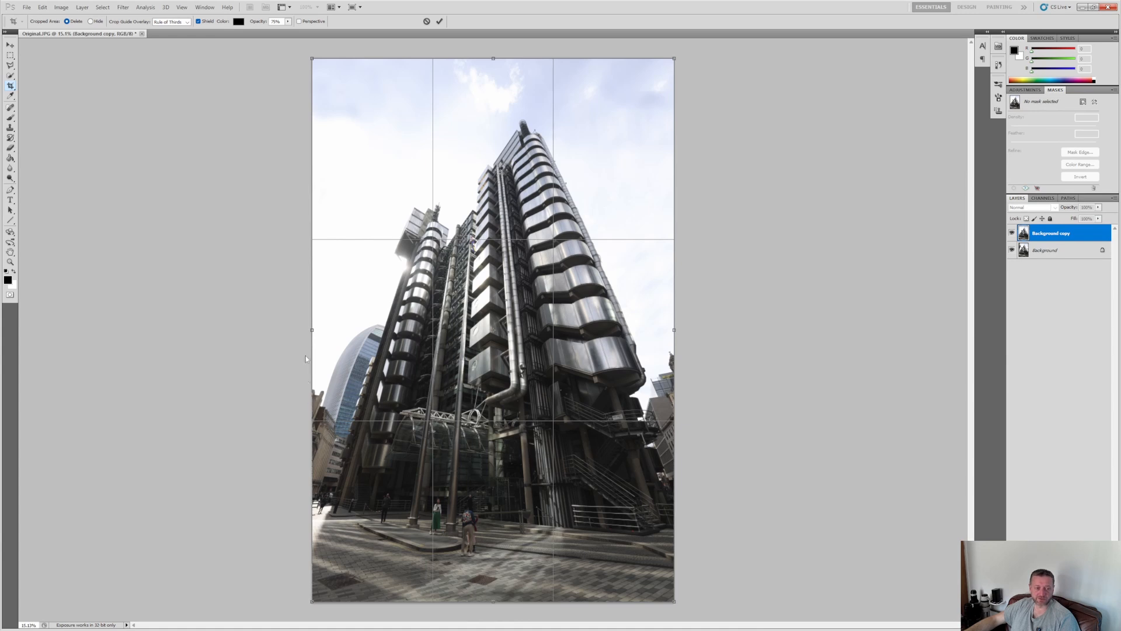
pyautogui.moveTo(314, 330); pyautogui.dragTo(326, 331)
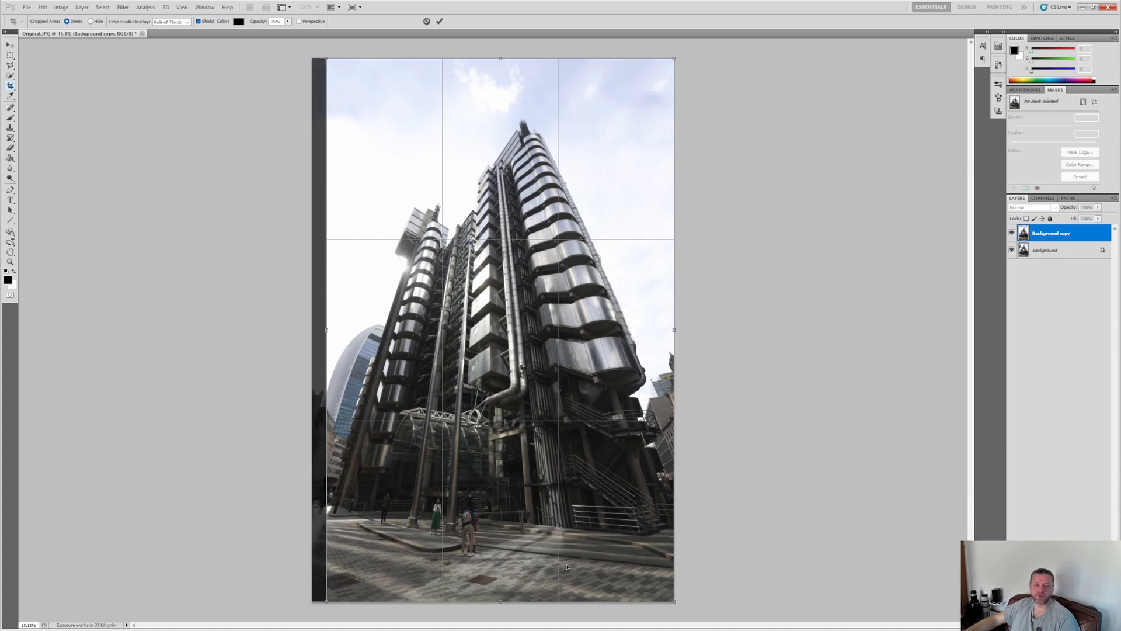
pyautogui.moveTo(673, 330); pyautogui.dragTo(668, 331)
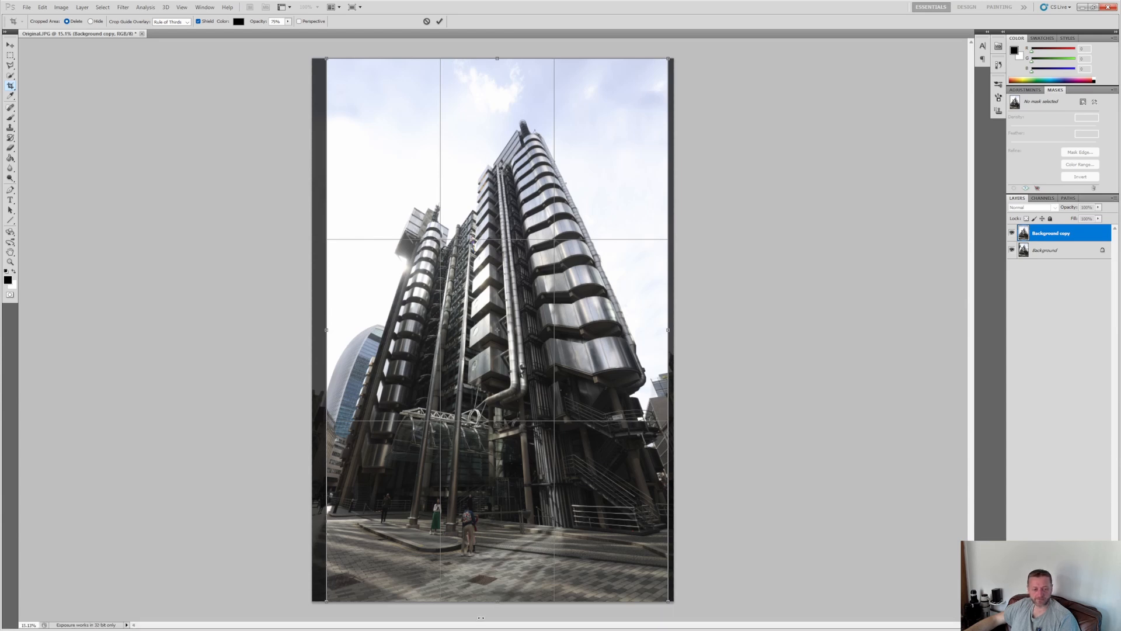
pyautogui.moveTo(498, 602); pyautogui.dragTo(499, 587)
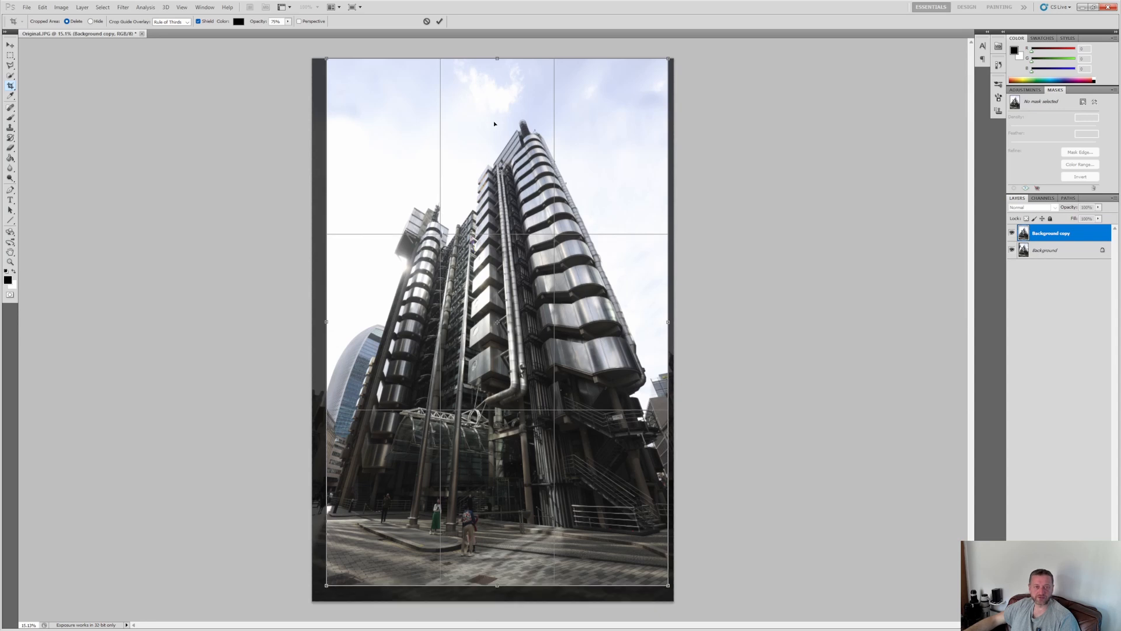
pyautogui.moveTo(498, 60); pyautogui.dragTo(493, 108)
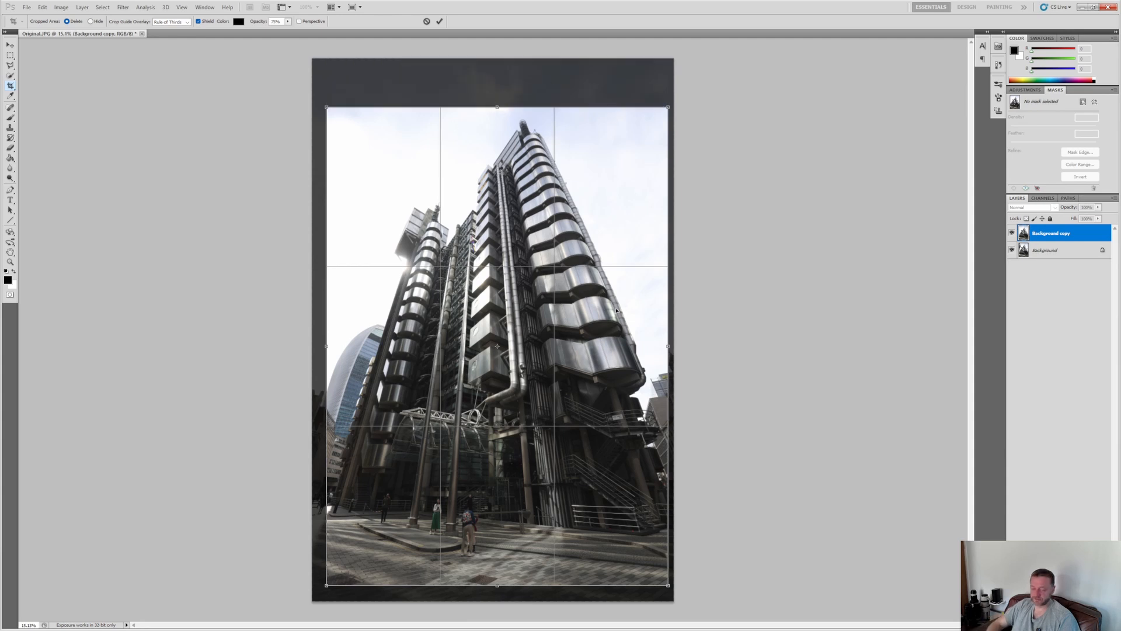
pyautogui.press('Return')
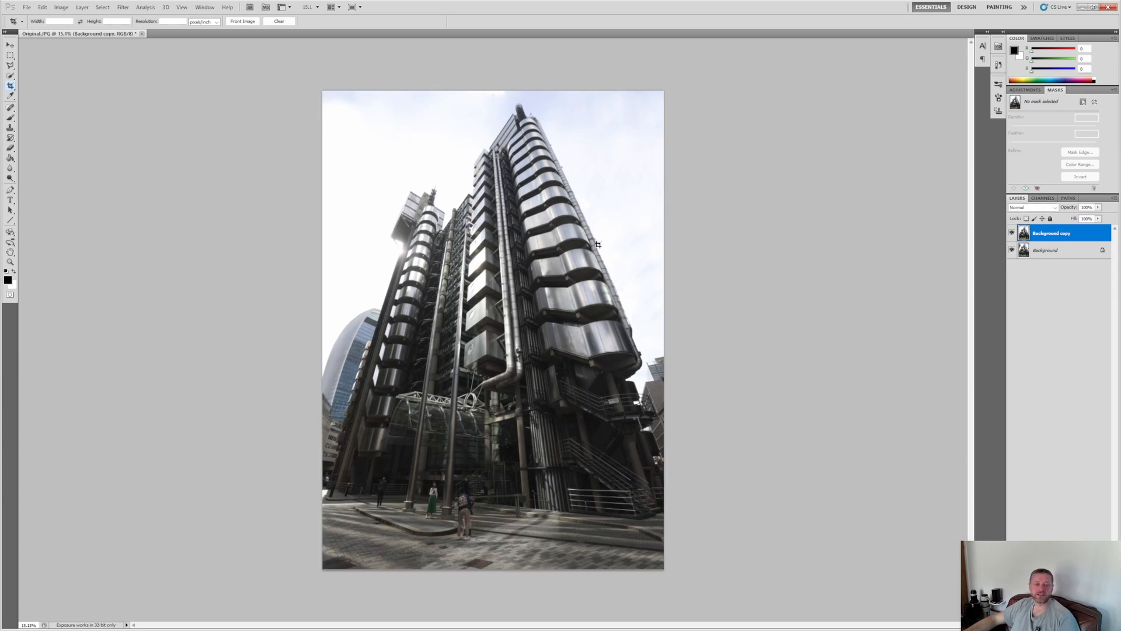
# Apply Shadows/Highlights to the photo with a shadows amount of 7% and a highlights amount of 27%.
pyautogui.scroll(5, 569, 454)
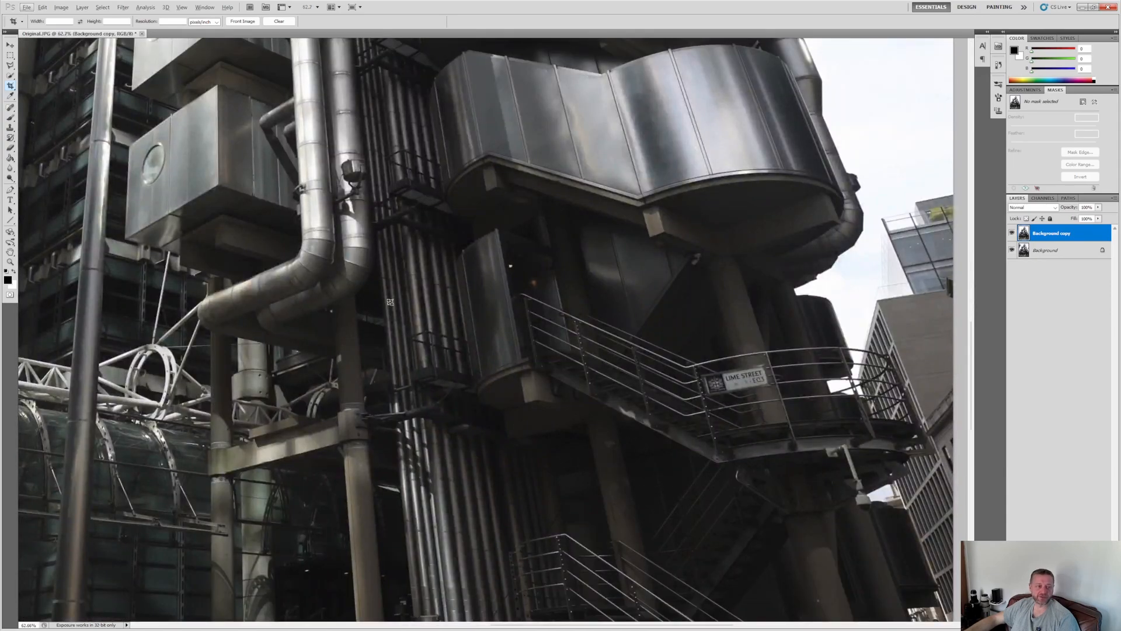
pyautogui.scroll(-3, 475, 301)
pyautogui.scroll(-2, 475, 302)
pyautogui.scroll(1, 454, 233)
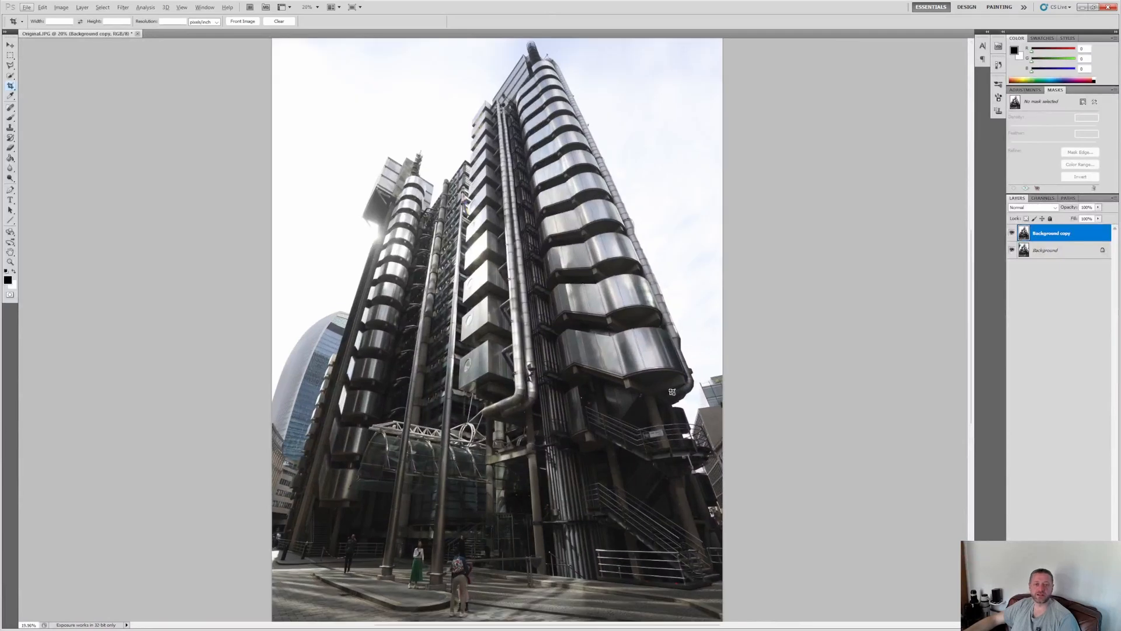
pyautogui.scroll(-1, 679, 363)
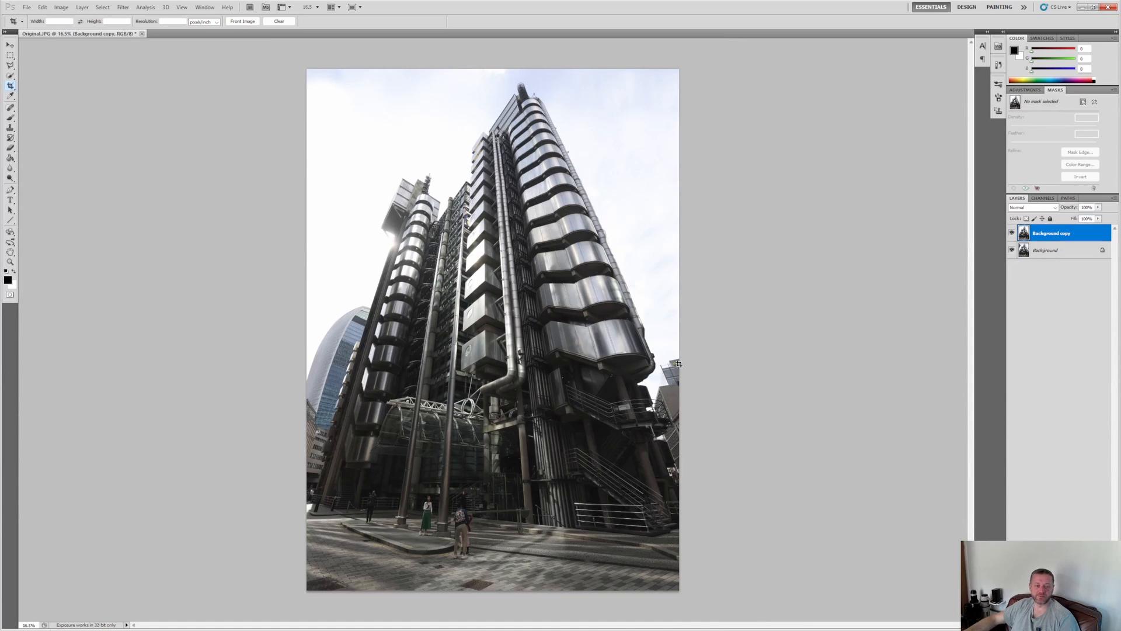
pyautogui.hotkey('alt', 'i')
pyautogui.press('a')
pyautogui.press('w')
pyautogui.write('0')
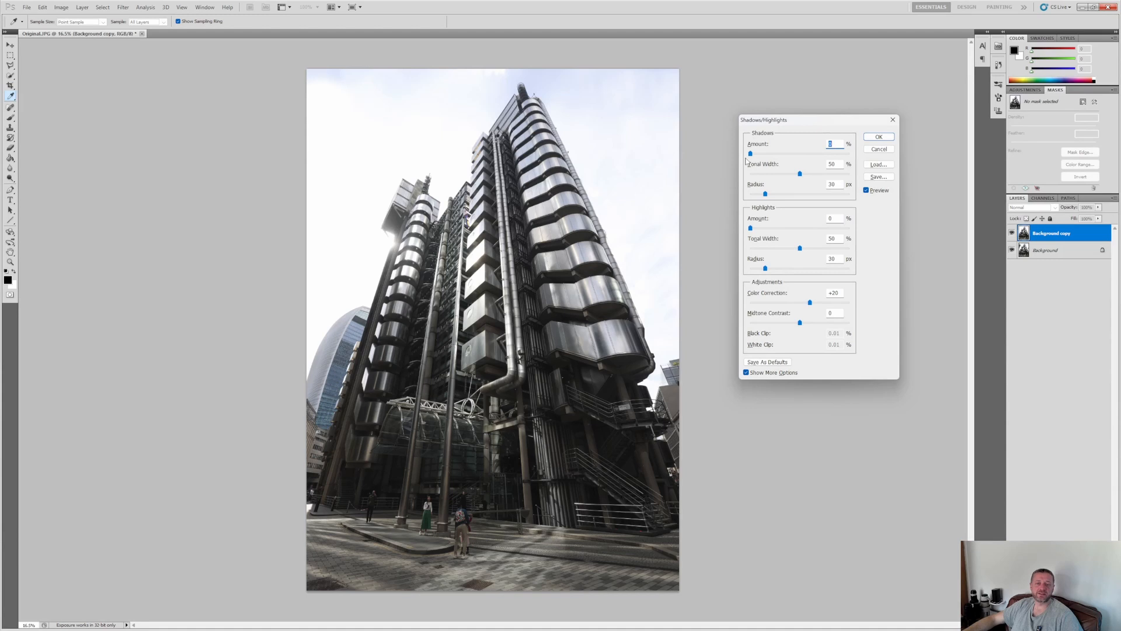
pyautogui.moveTo(751, 154); pyautogui.dragTo(754, 155)
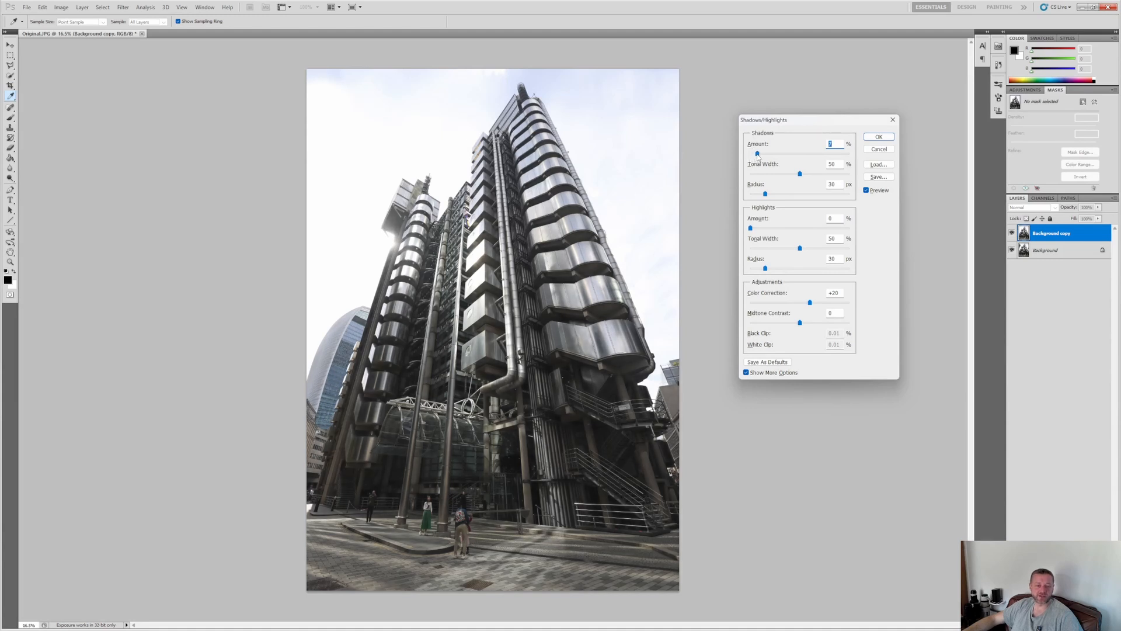
pyautogui.moveTo(751, 228); pyautogui.dragTo(778, 237)
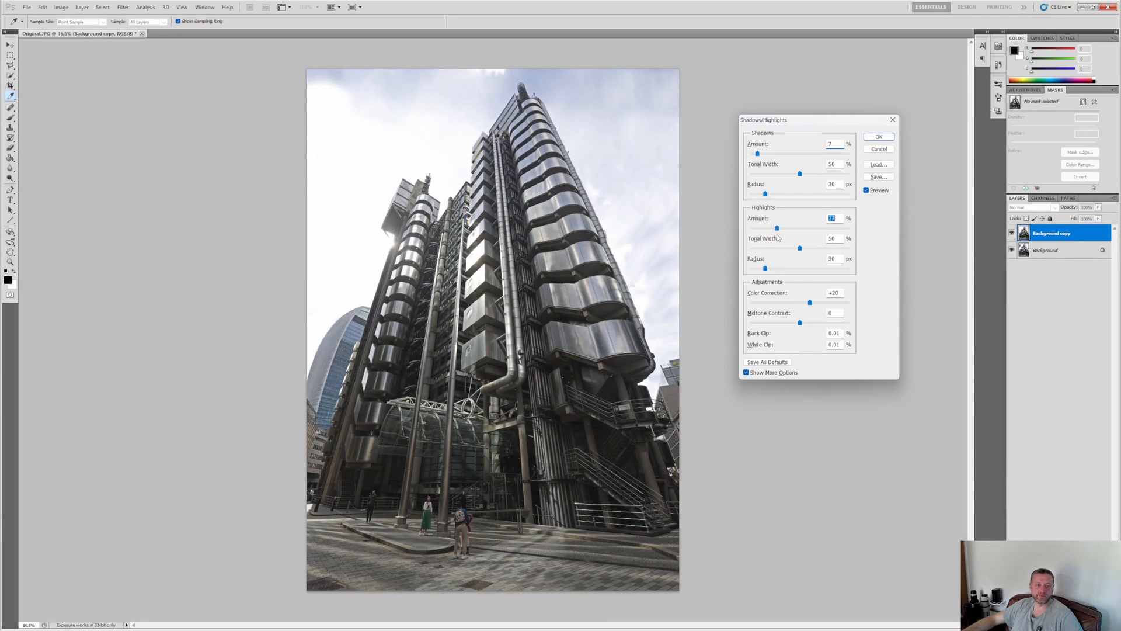
pyautogui.click(879, 137)
pyautogui.press('c')
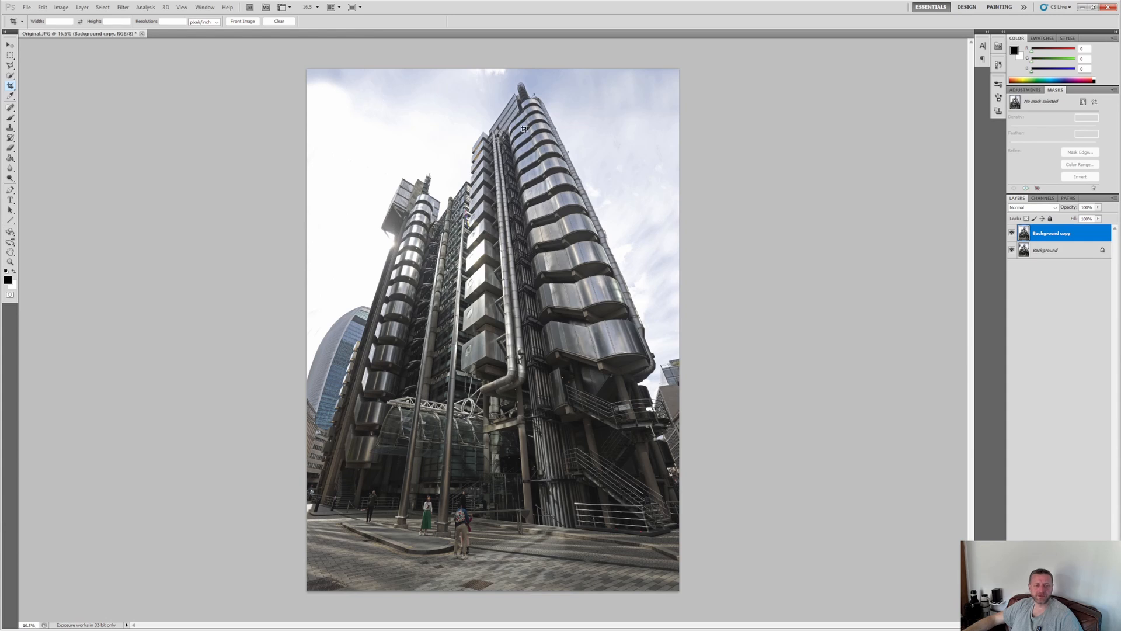
# Apply a Vibrance adjustment, raising the vibrance to +64 and slightly increasing the saturation.
pyautogui.click(62, 7)
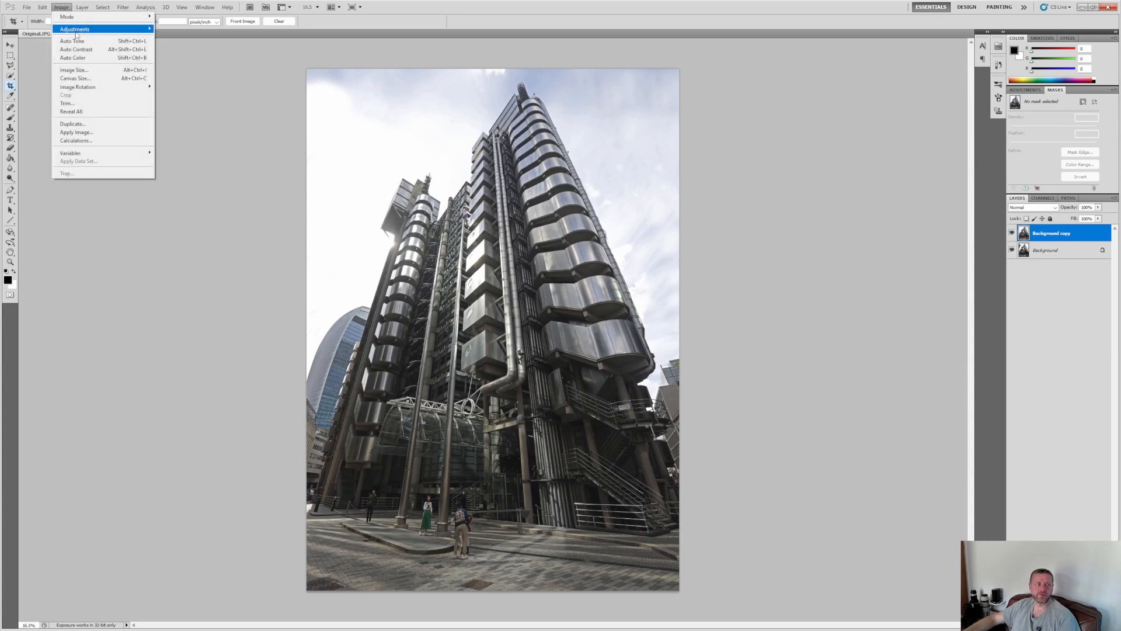
pyautogui.moveTo(116, 31)
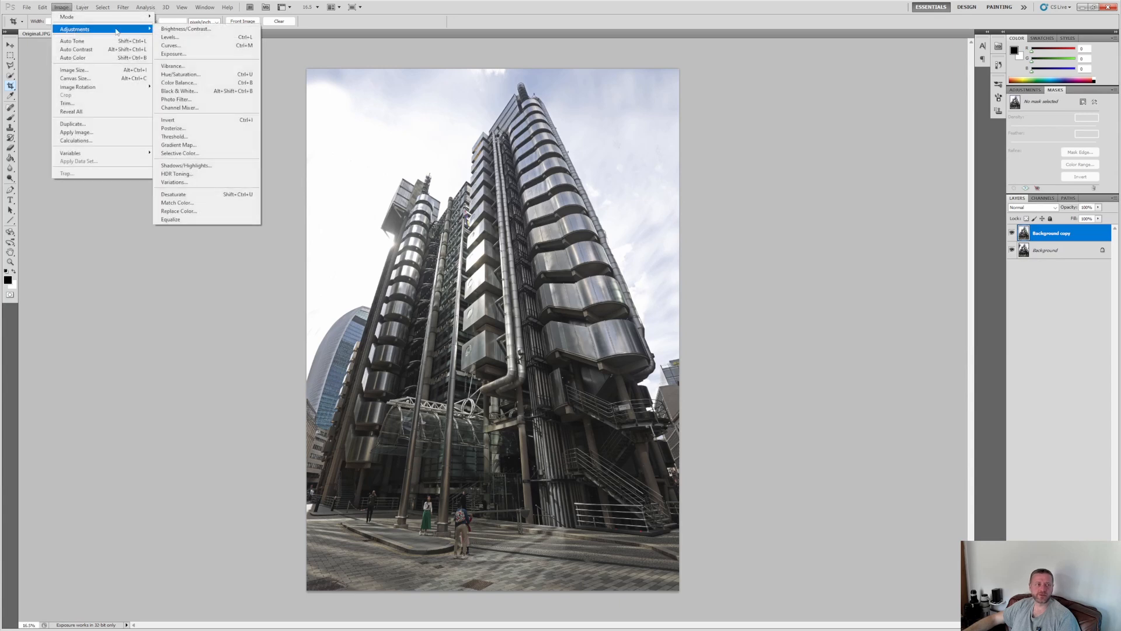
pyautogui.click(175, 66)
pyautogui.moveTo(831, 149); pyautogui.dragTo(865, 156)
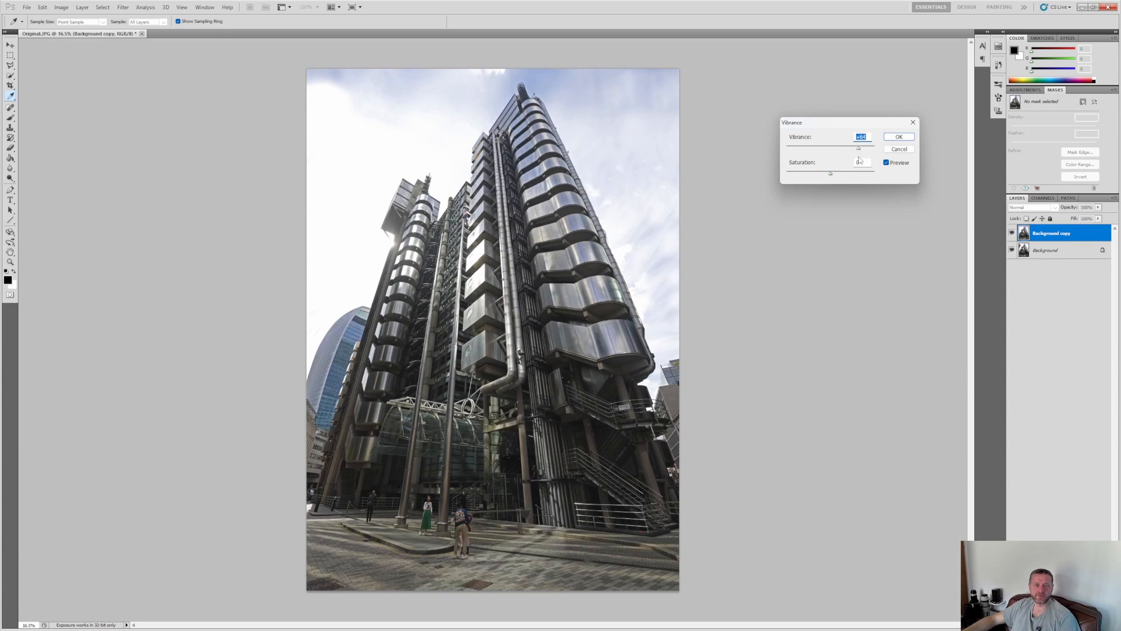
pyautogui.moveTo(831, 174); pyautogui.dragTo(841, 175)
pyautogui.press('Return')
pyautogui.press('c')
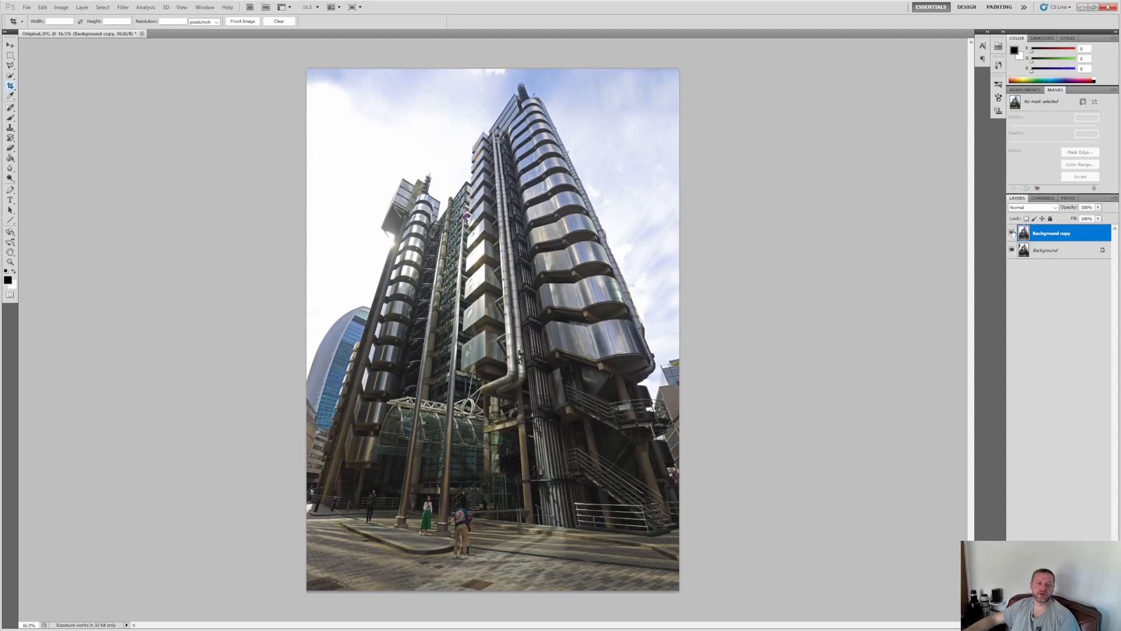
# Hide and show the Background copy layer to compare it with the original, and duplicate that layer.
pyautogui.click(1012, 233)
pyautogui.click(1013, 233)
pyautogui.moveTo(525, 393); pyautogui.dragTo(526, 395)
pyautogui.press('Escape')
pyautogui.rightClick(1059, 233)
pyautogui.click(1052, 268)
pyautogui.press('Return')
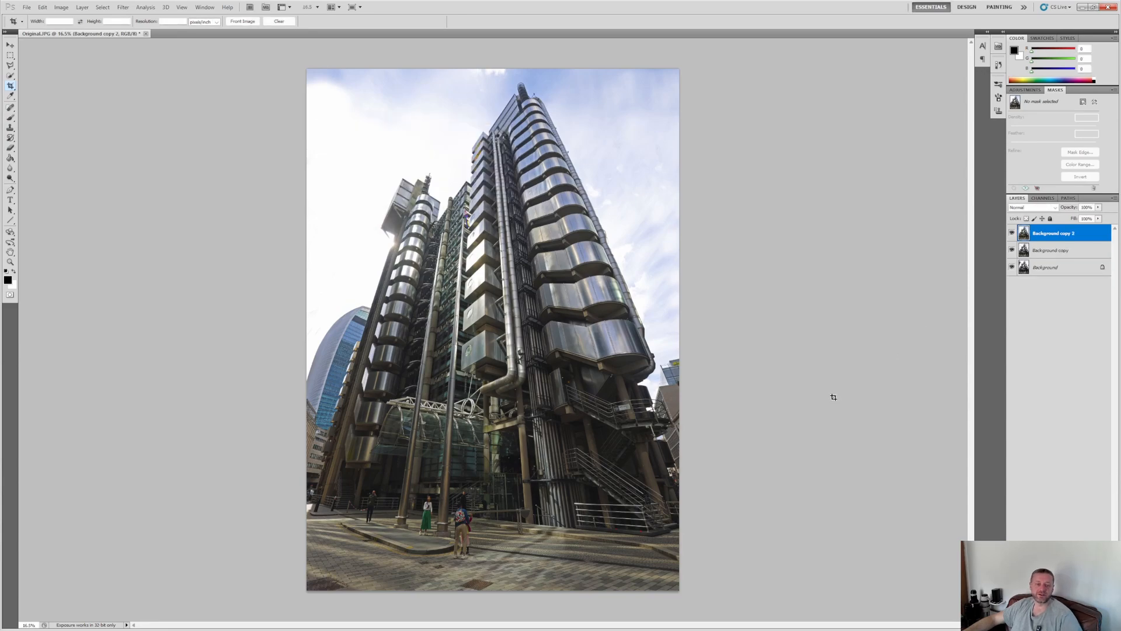
# Clone the surrounding kerb and cobblestones over the skirt and legs of the woman standing between the two columns.
pyautogui.scroll(3, 449, 585)
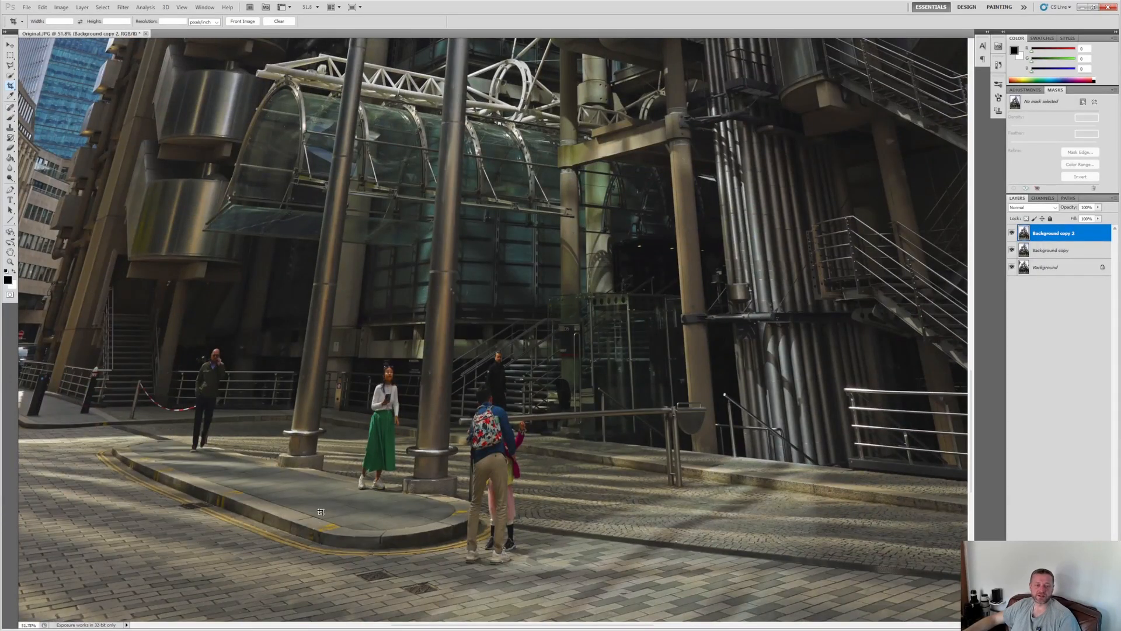
pyautogui.scroll(4, 347, 496)
pyautogui.press('s')
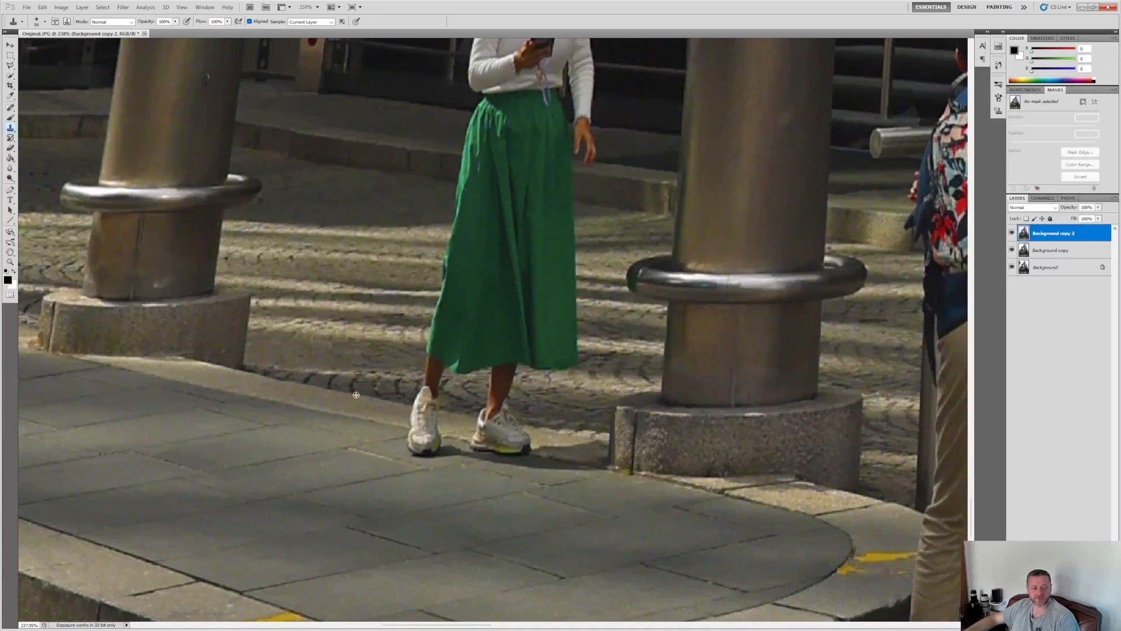
pyautogui.moveTo(409, 405)
pyautogui.mouseDown()
pyautogui.moveTo(429, 436)
pyautogui.moveTo(416, 437)
pyautogui.moveTo(437, 444)
pyautogui.moveTo(421, 447)
pyautogui.moveTo(485, 443)
pyautogui.moveTo(421, 430)
pyautogui.moveTo(496, 448)
pyautogui.moveTo(486, 451)
pyautogui.moveTo(502, 436)
pyautogui.moveTo(524, 440)
pyautogui.moveTo(475, 427)
pyautogui.moveTo(496, 419)
pyautogui.moveTo(404, 426)
pyautogui.moveTo(421, 384)
pyautogui.moveTo(542, 458)
pyautogui.moveTo(519, 376)
pyautogui.moveTo(411, 380)
pyautogui.moveTo(546, 324)
pyautogui.moveTo(645, 263)
pyautogui.moveTo(539, 268)
pyautogui.mouseUp()
# Prepare the Burn tool for the green-tinted kerb, targeting only the Green channel while keeping all colour channels visible.
pyautogui.scroll(3, 518, 376)
pyautogui.scroll(3, 514, 362)
pyautogui.scroll(2, 539, 267)
pyautogui.press('o')
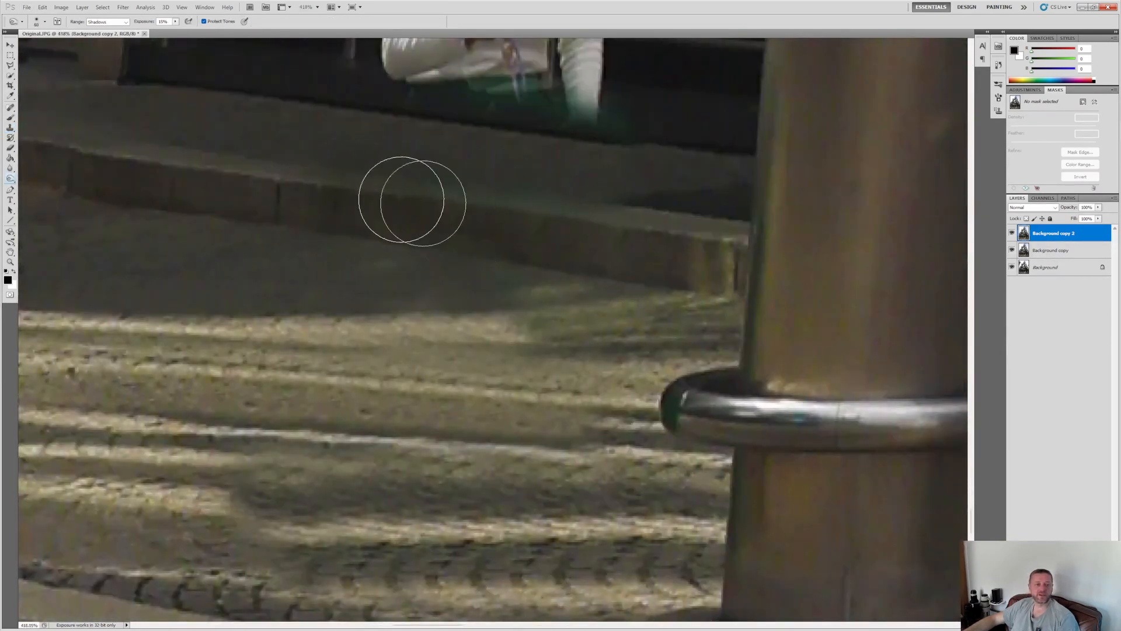
pyautogui.click(1044, 198)
pyautogui.click(1041, 244)
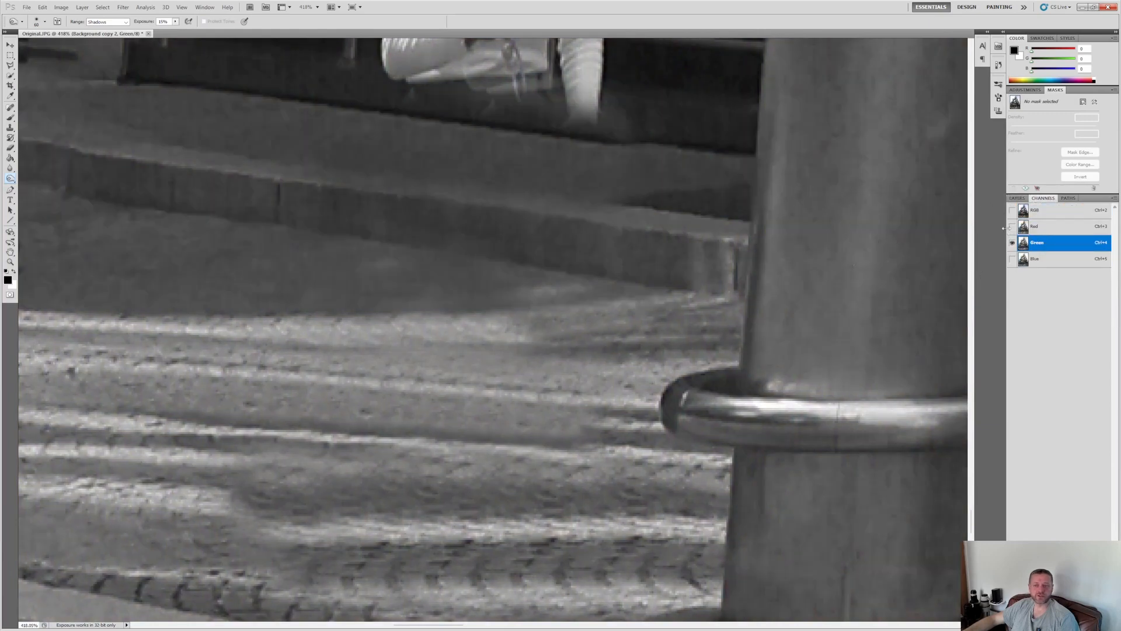
pyautogui.click(1013, 210)
# Undo the test burn on the kerb and lower the Burn tool's exposure to 3%, then check its brush size settings.
pyautogui.moveTo(596, 200)
pyautogui.mouseDown()
pyautogui.moveTo(318, 180)
pyautogui.moveTo(350, 172)
pyautogui.moveTo(529, 195)
pyautogui.mouseUp()
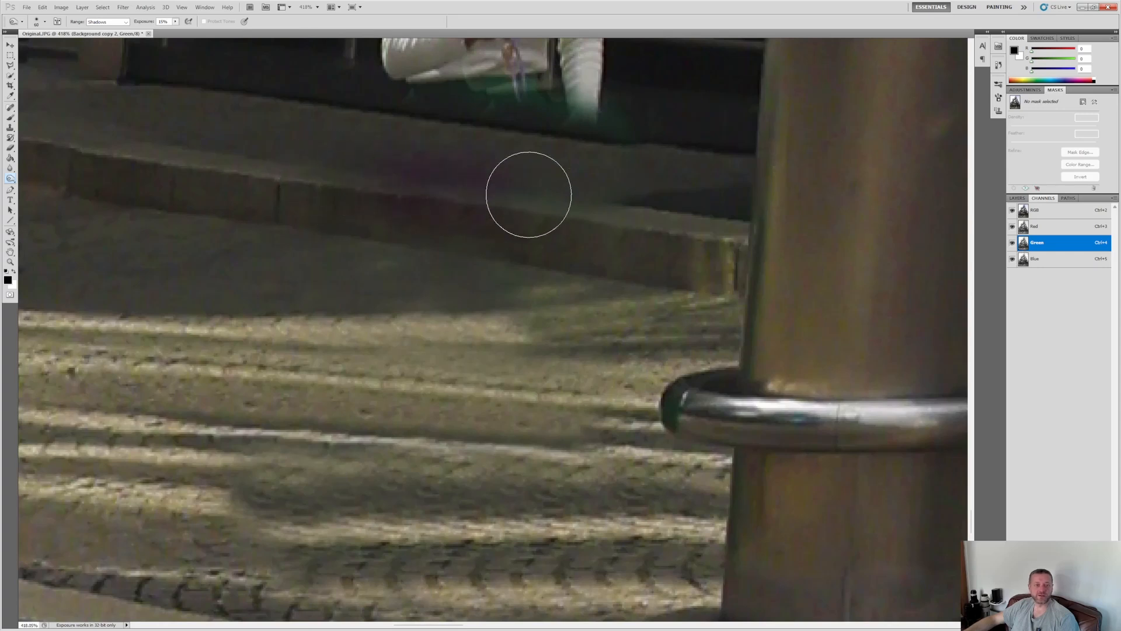
pyautogui.hotkey('ctrl', 'z')
pyautogui.click(175, 22)
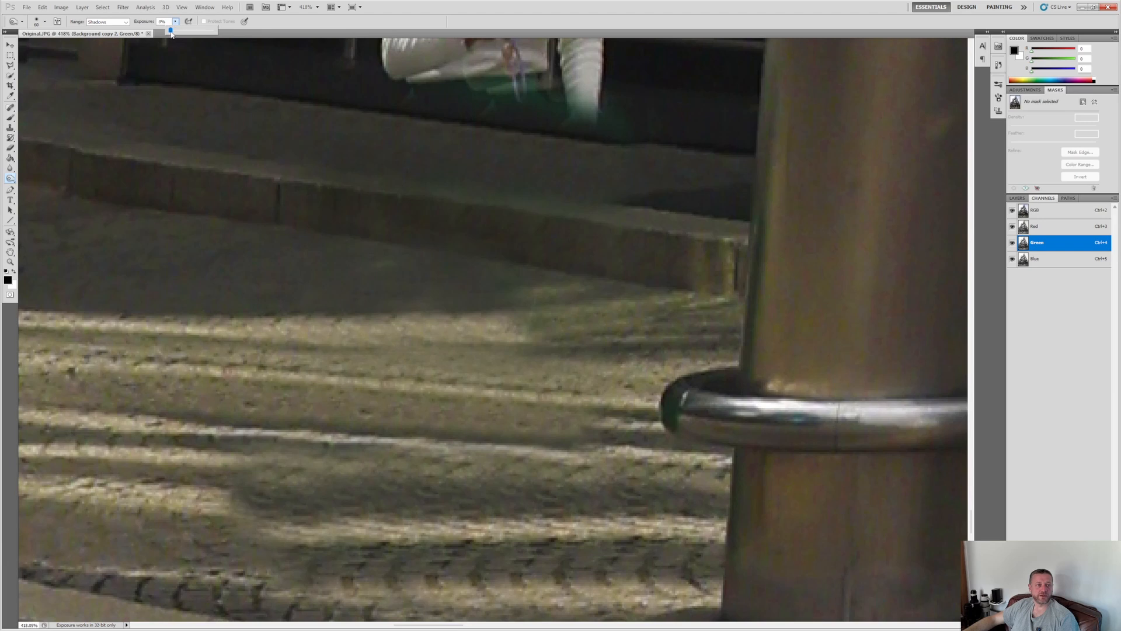
pyautogui.click(37, 25)
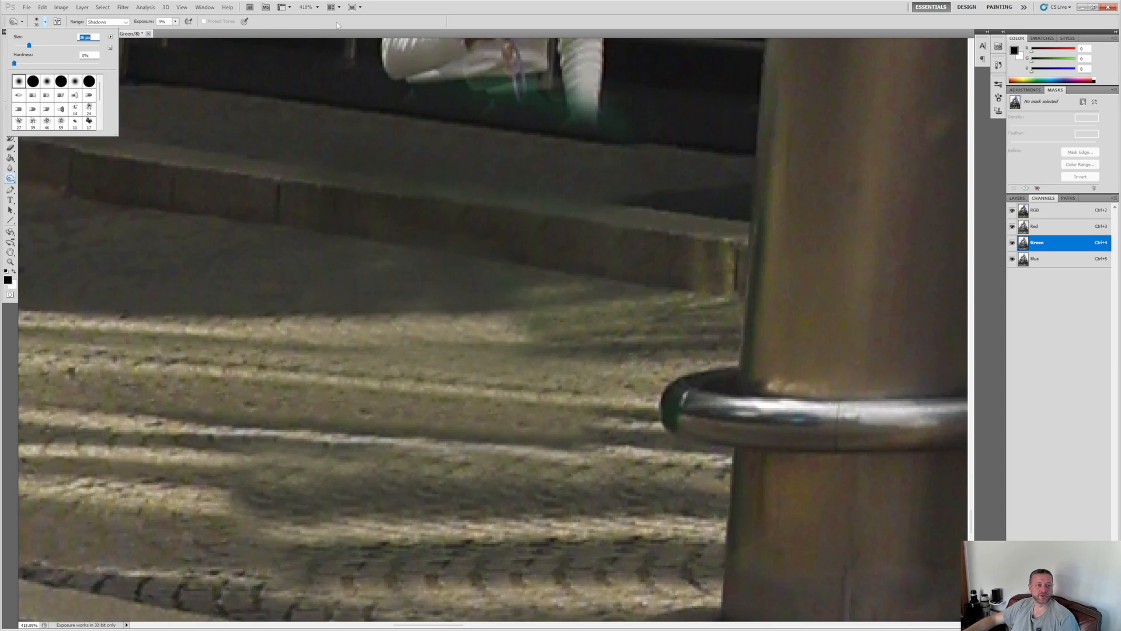
pyautogui.press('Return')
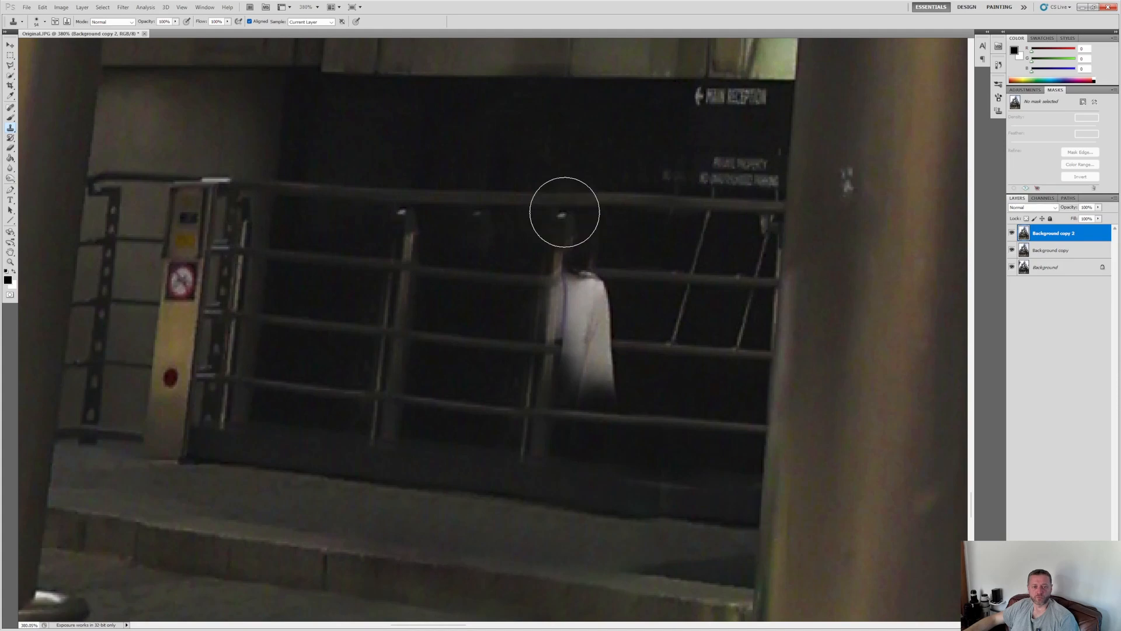
# Clone the railings and dark background over the rest of the woman's torso and over the man on the phone.
pyautogui.moveTo(563, 212); pyautogui.dragTo(576, 317)
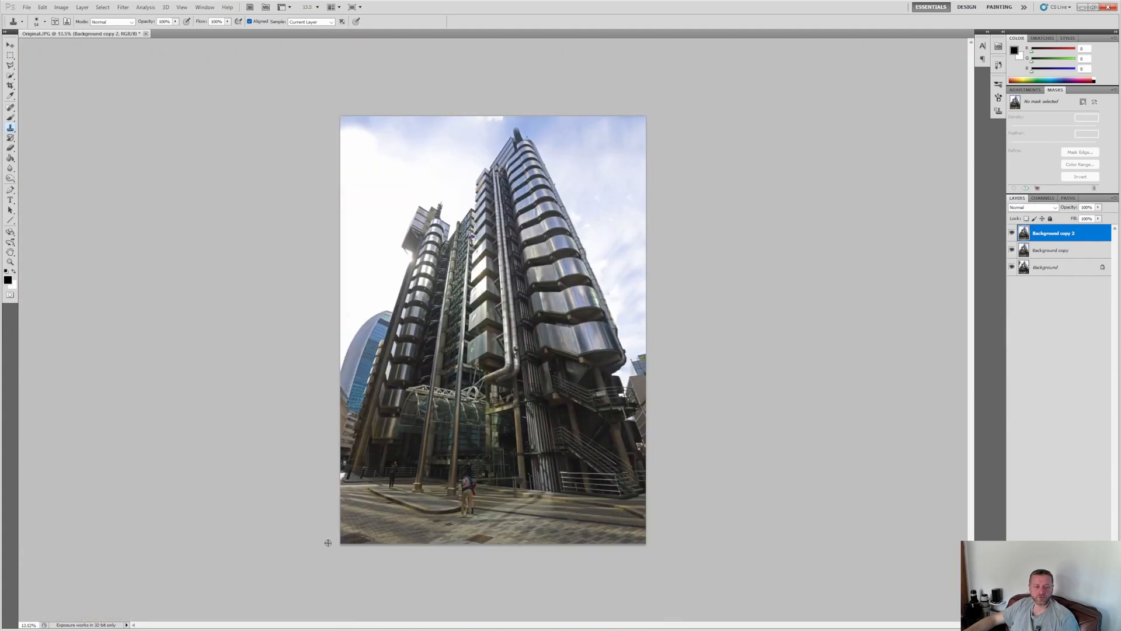
pyautogui.scroll(10, 333, 534)
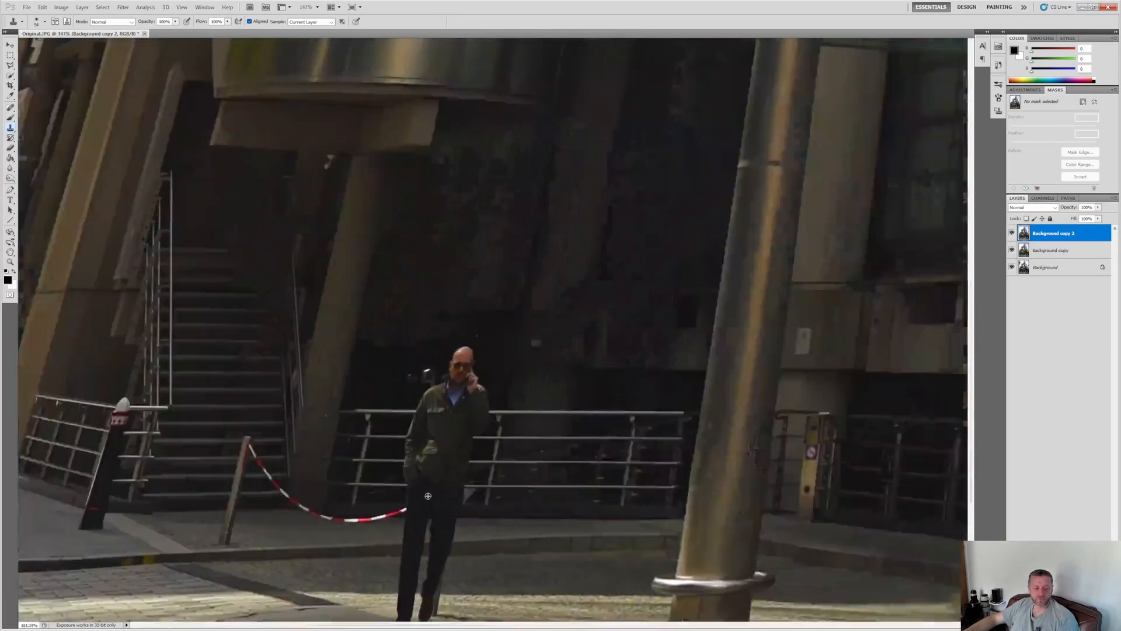
pyautogui.scroll(-3, 426, 483)
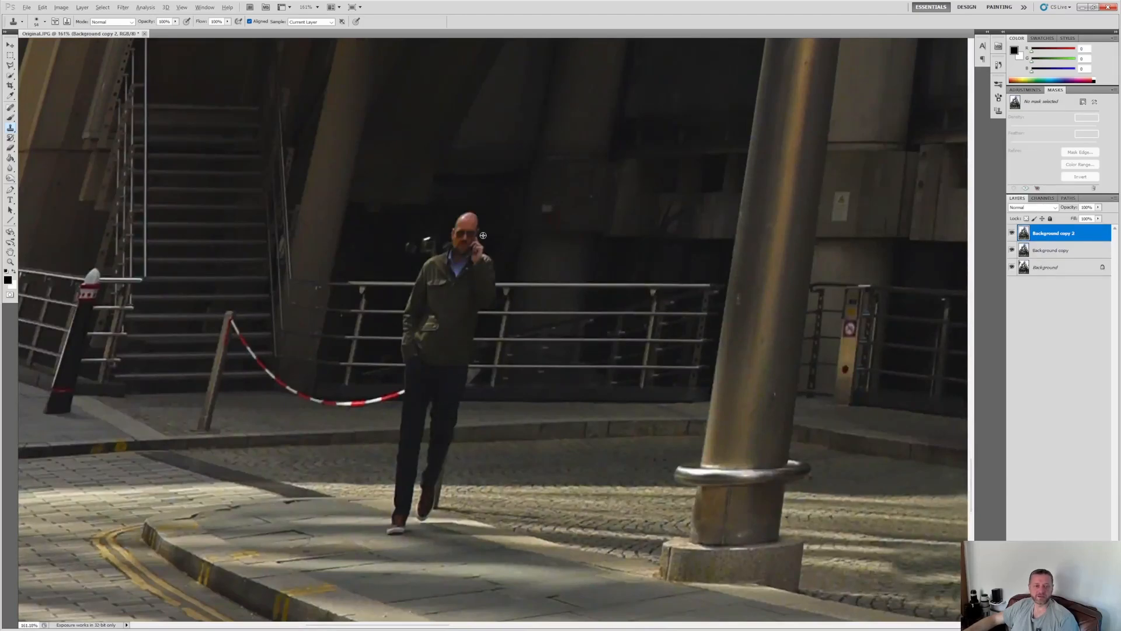
pyautogui.scroll(2, 481, 240)
pyautogui.keyDown('alt'); pyautogui.click(517, 217); pyautogui.keyUp('alt')
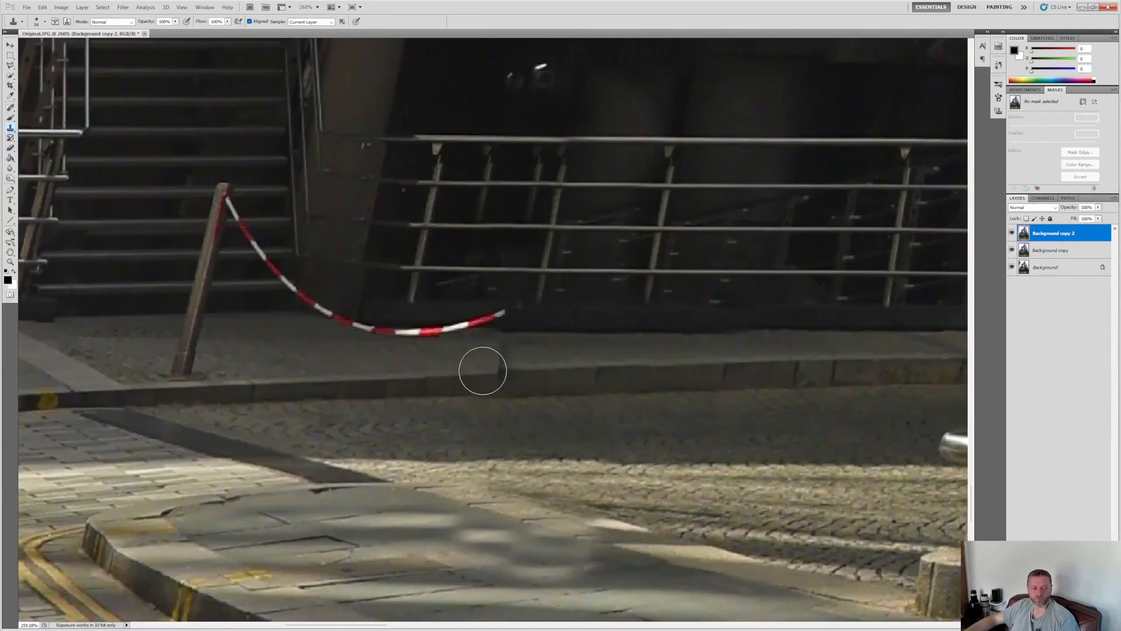
# Clone the barrier post onto the loose end of the red-and-white chain, using a smaller brush.
pyautogui.scroll(-3, 550, 385)
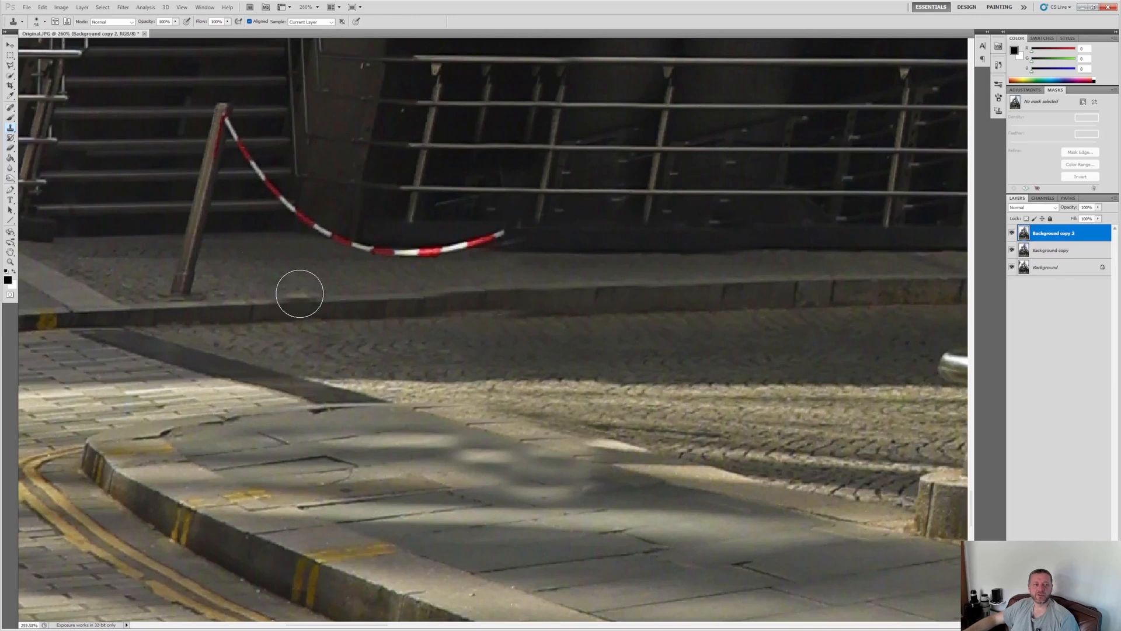
pyautogui.keyDown('alt'); pyautogui.click(222, 109); pyautogui.keyUp('alt')
pyautogui.moveTo(508, 243); pyautogui.dragTo(510, 234)
pyautogui.click(45, 22)
pyautogui.moveTo(29, 45); pyautogui.dragTo(26, 45)
pyautogui.moveTo(510, 237)
pyautogui.mouseDown()
pyautogui.moveTo(466, 423)
pyautogui.moveTo(469, 396)
pyautogui.mouseUp()
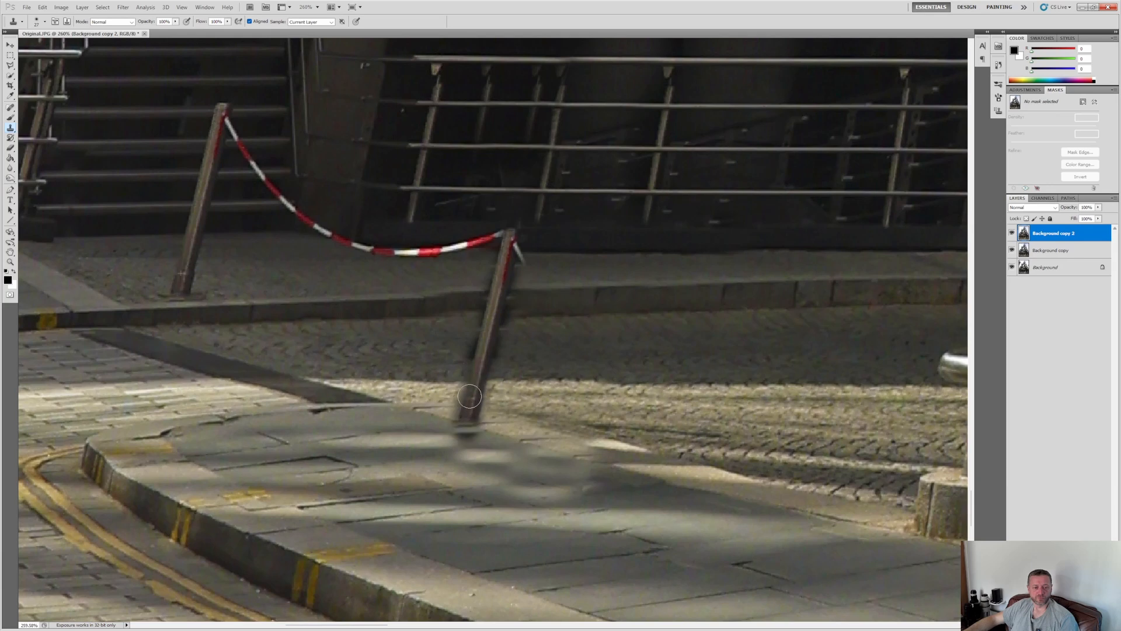
# Clone clean kerb and cobblestones along the edges of the new barrier post and over the stray chain stub beside it.
pyautogui.scroll(3, 532, 362)
pyautogui.keyDown('alt'); pyautogui.click(545, 349); pyautogui.keyUp('alt')
pyautogui.moveTo(474, 349); pyautogui.dragTo(506, 241)
pyautogui.keyDown('alt'); pyautogui.click(346, 356); pyautogui.keyUp('alt')
pyautogui.moveTo(398, 345); pyautogui.dragTo(414, 281)
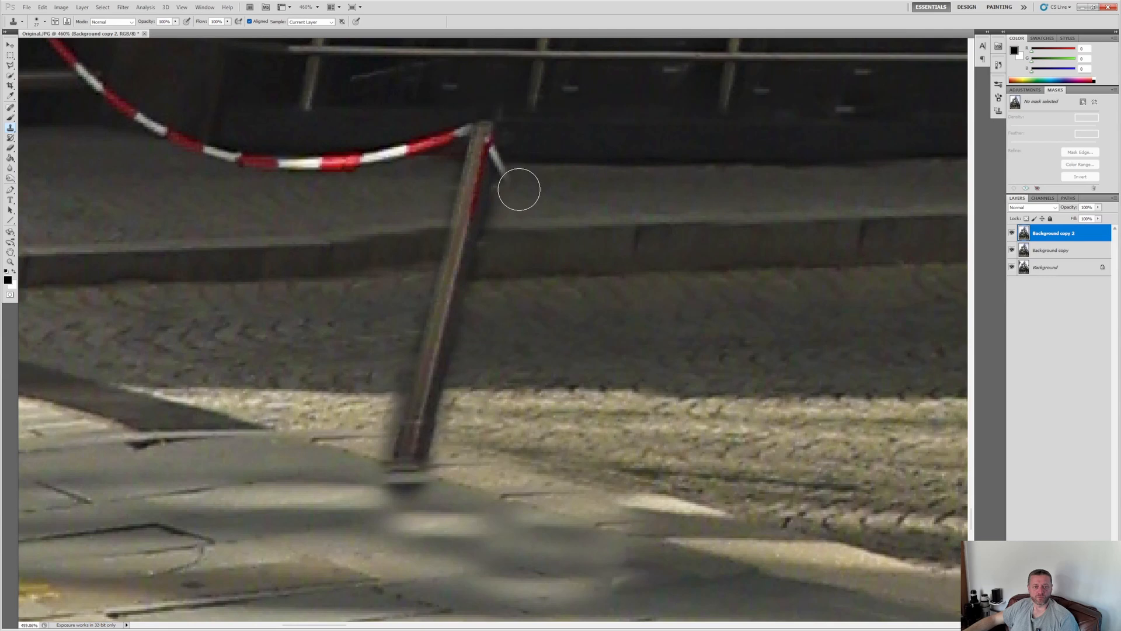
pyautogui.moveTo(512, 184)
pyautogui.mouseDown()
pyautogui.moveTo(510, 136)
pyautogui.moveTo(495, 204)
pyautogui.mouseUp()
pyautogui.keyDown('alt'); pyautogui.click(575, 160); pyautogui.keyUp('alt')
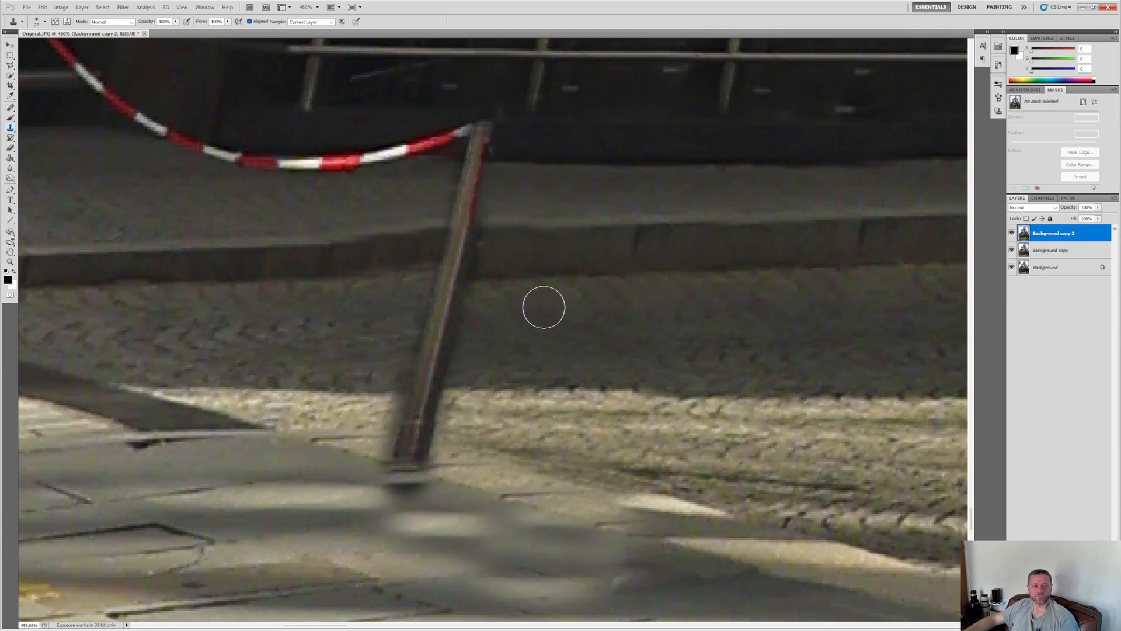
# Examine the repaired barrier post, the whole photo, and the couple with the backpack and the man behind them.
pyautogui.scroll(-3, 544, 307)
pyautogui.scroll(3, 485, 287)
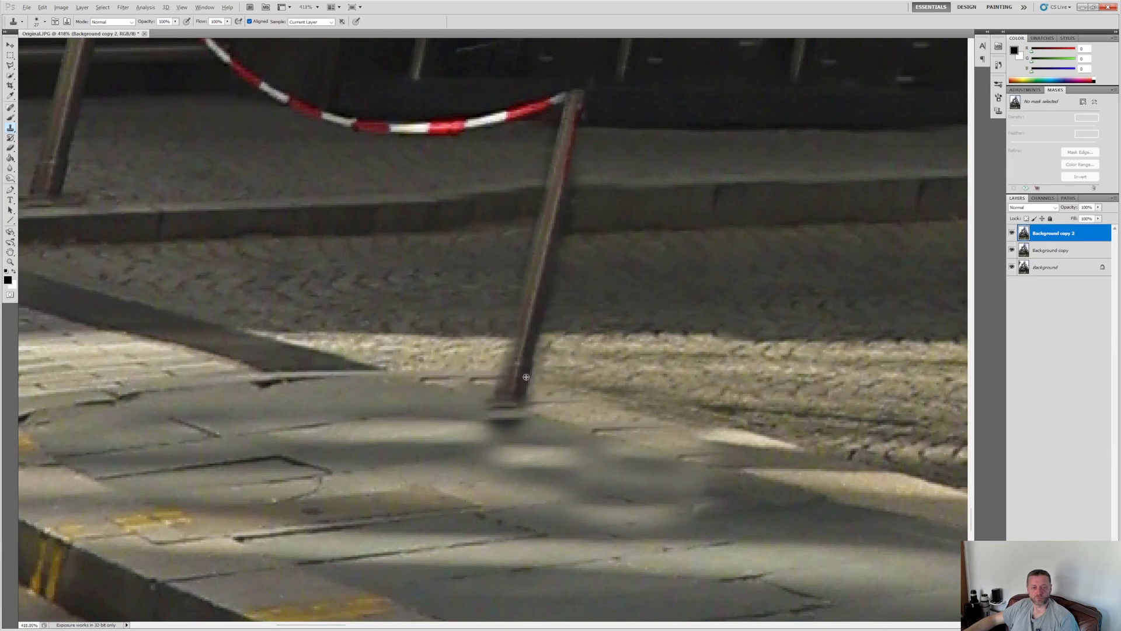
pyautogui.scroll(-10, 492, 375)
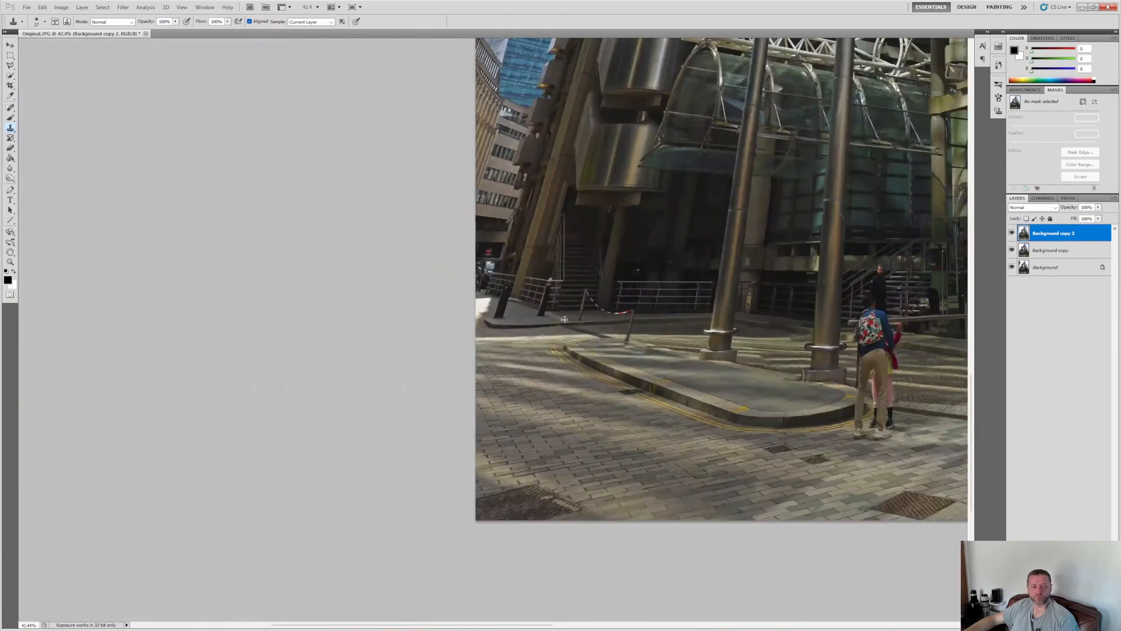
pyautogui.scroll(-3, 572, 318)
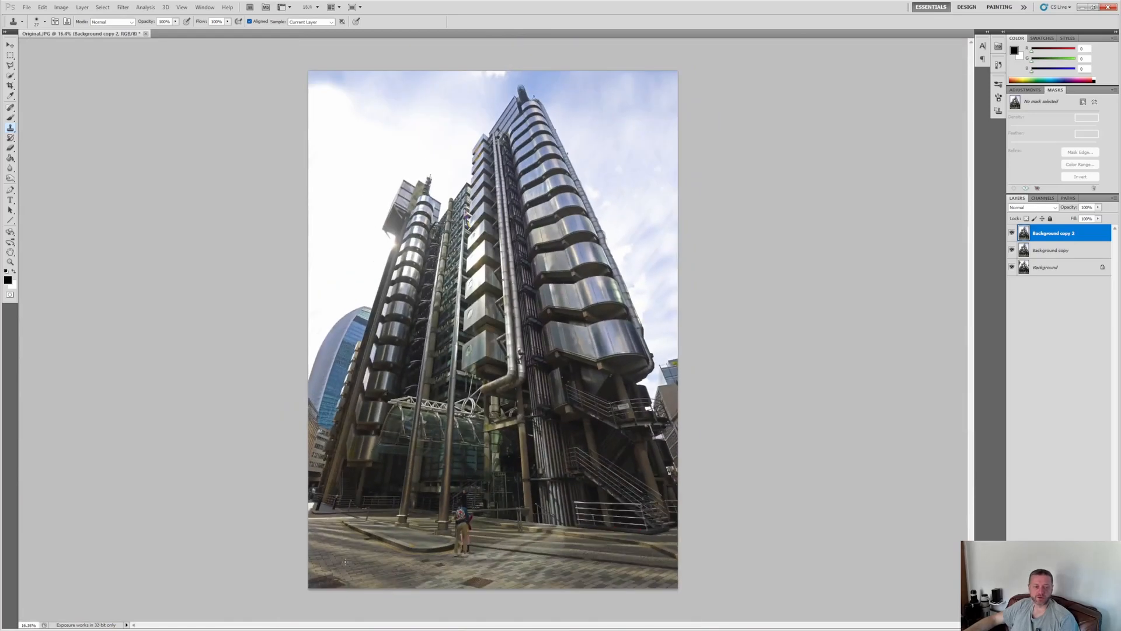
pyautogui.scroll(3, 346, 562)
pyautogui.scroll(-3, 407, 461)
pyautogui.scroll(7, 434, 548)
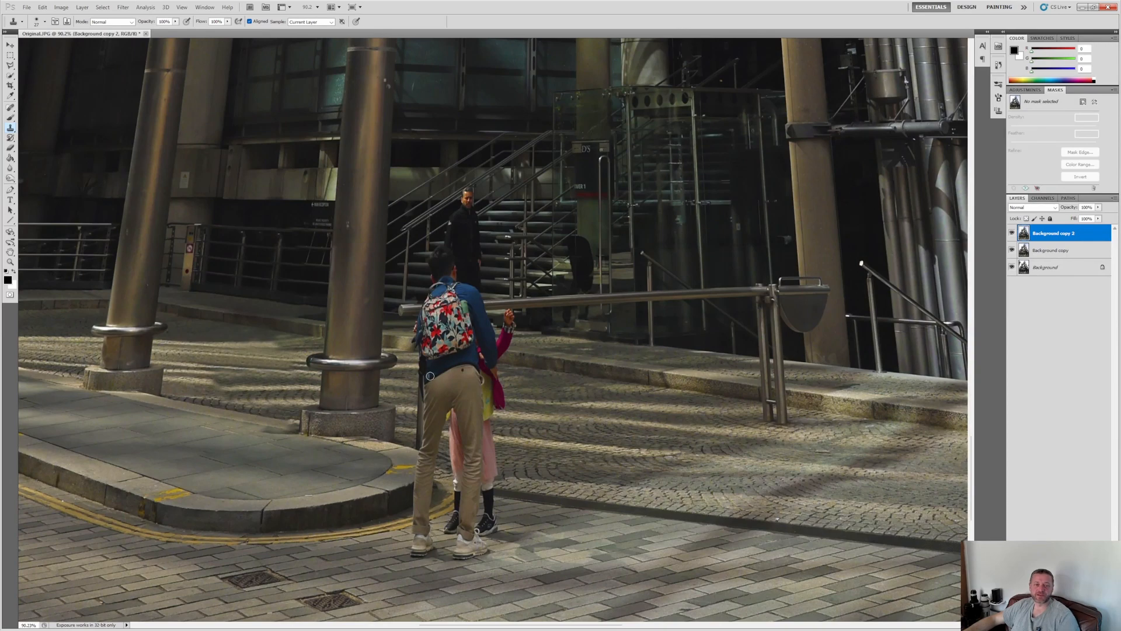
pyautogui.scroll(3, 473, 224)
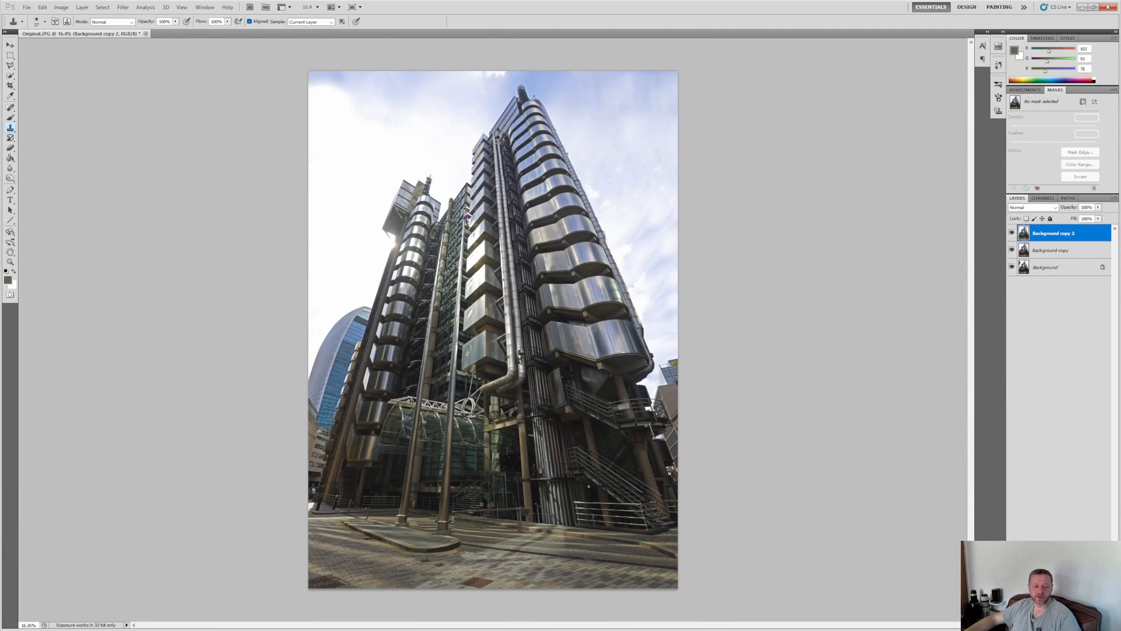
# Inspect the retouched staircase, glass entrance and pavement for clone marks, and review the whole photo.
pyautogui.scroll(10, 472, 517)
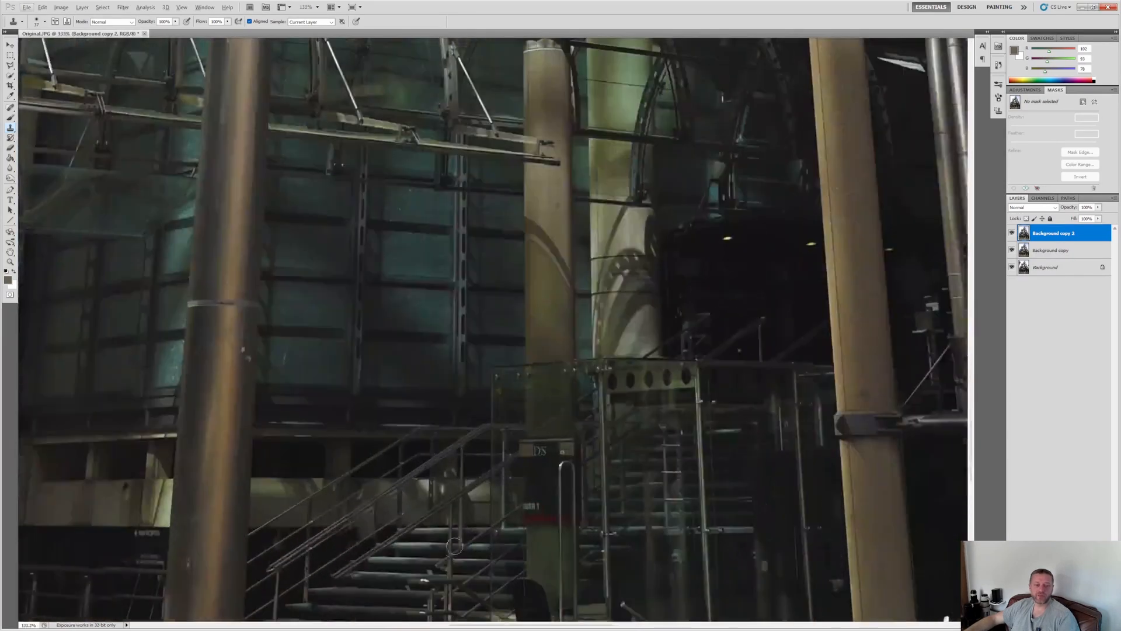
pyautogui.scroll(-1, 447, 547)
pyautogui.scroll(2, 447, 547)
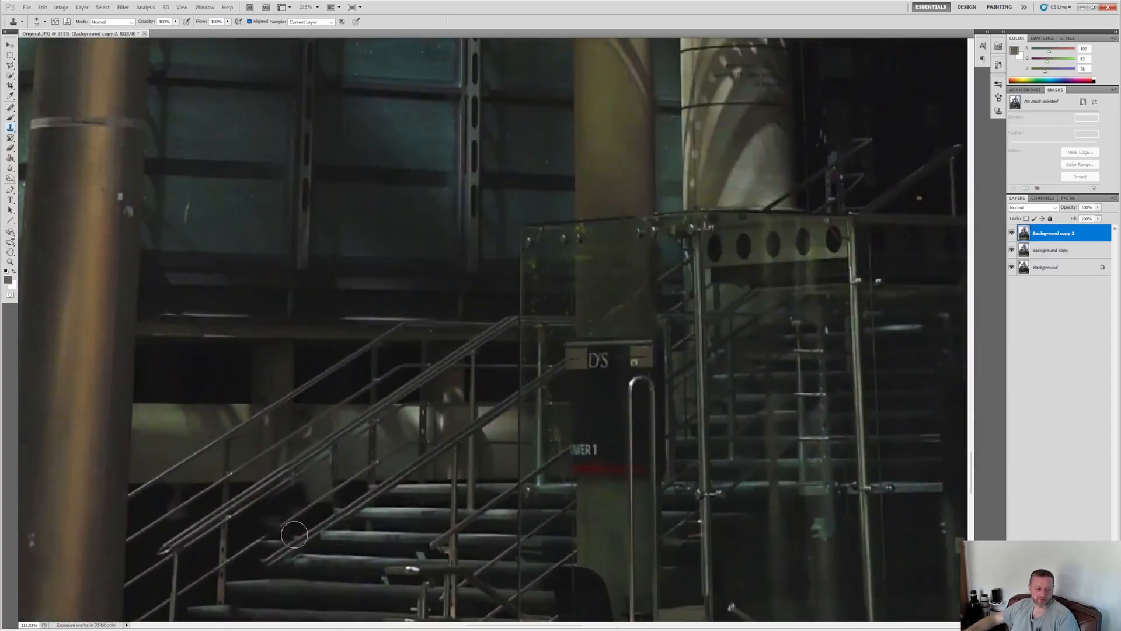
pyautogui.scroll(-1, 284, 533)
pyautogui.scroll(-8, 622, 429)
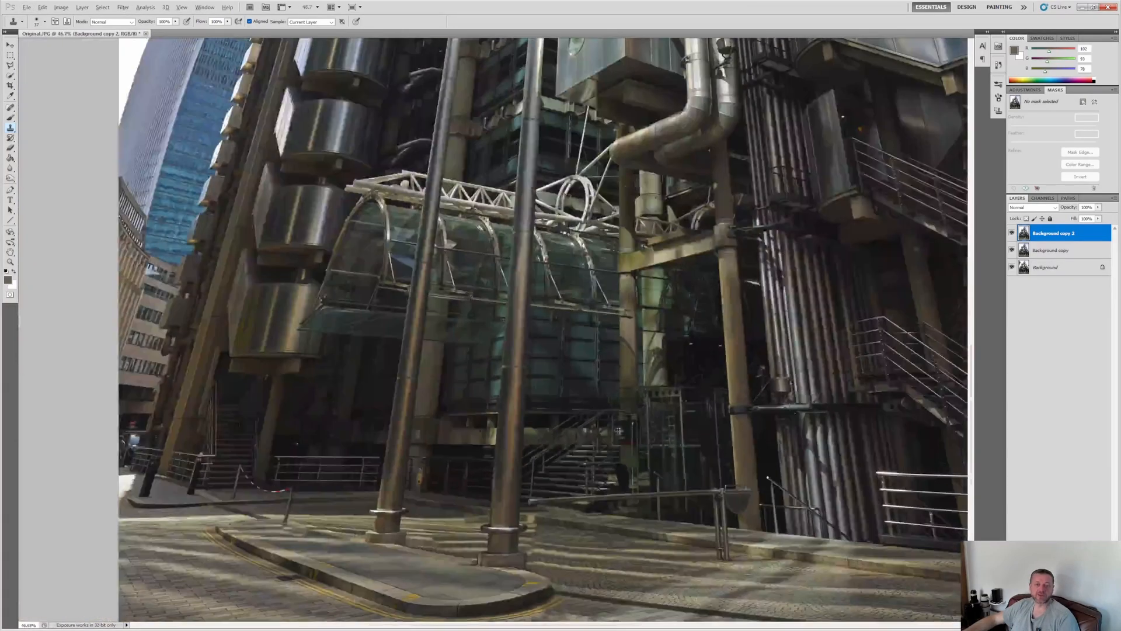
pyautogui.scroll(-4, 622, 429)
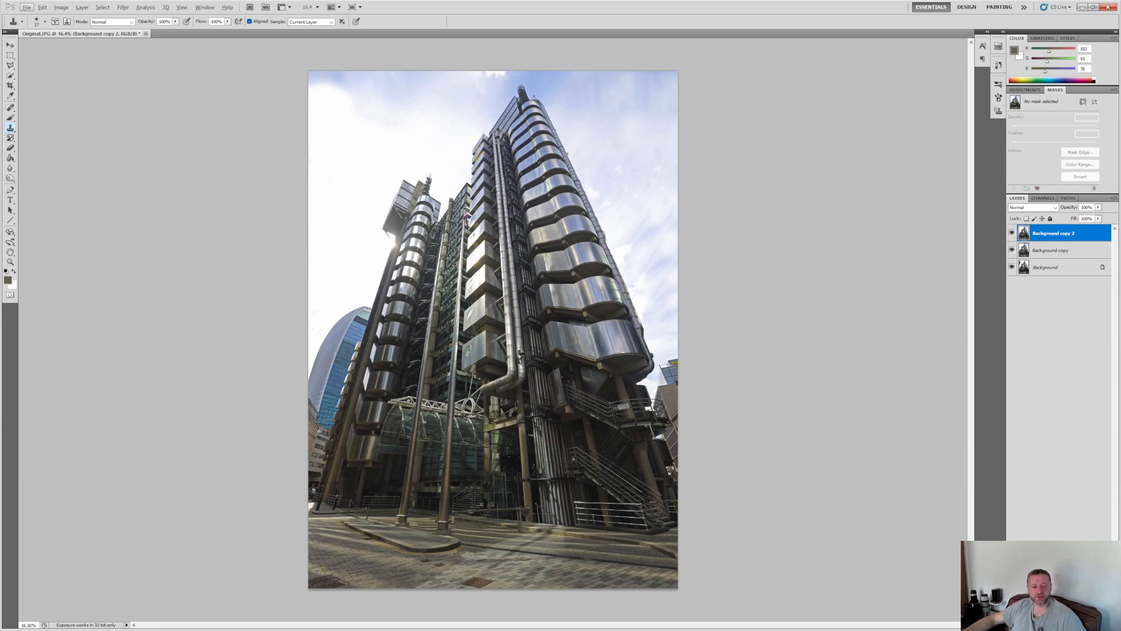
# Hide and show the Background copy 2 layer repeatedly to compare the photo with and without the people.
pyautogui.rightClick(1032, 234)
pyautogui.click(1011, 235)
pyautogui.click(1012, 234)
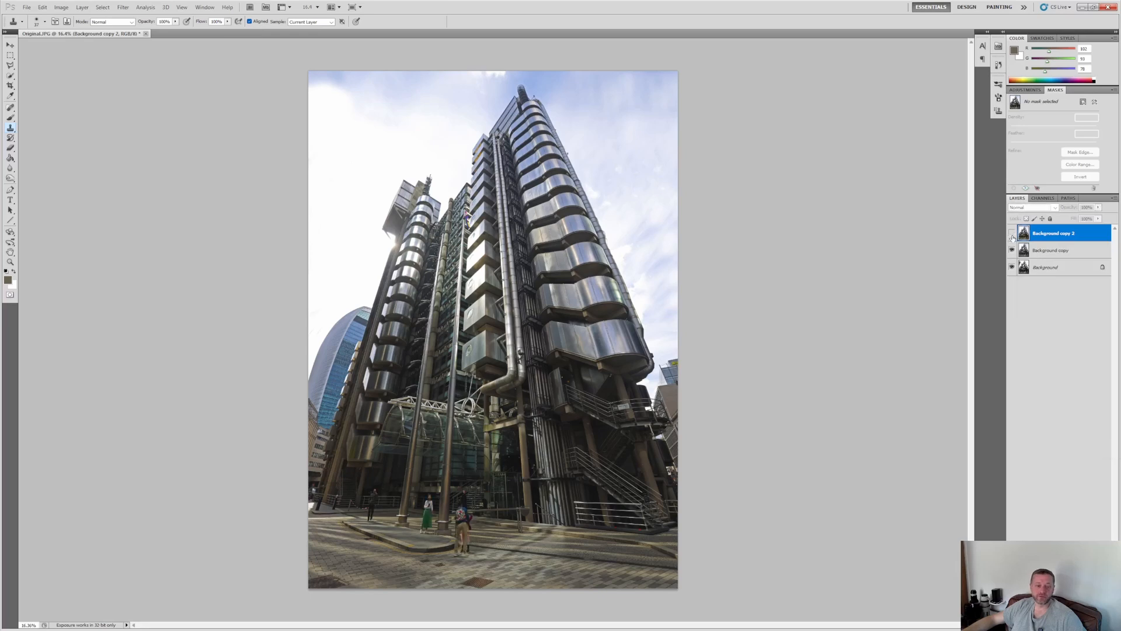
pyautogui.click(1012, 235)
pyautogui.click(1013, 234)
pyautogui.click(1012, 235)
pyautogui.click(1012, 234)
pyautogui.click(1012, 234)
pyautogui.click(1012, 234)
pyautogui.click(1012, 234)
pyautogui.click(1012, 234)
pyautogui.click(1012, 234)
pyautogui.click(1012, 235)
pyautogui.click(1012, 234)
pyautogui.click(1012, 234)
pyautogui.click(1012, 234)
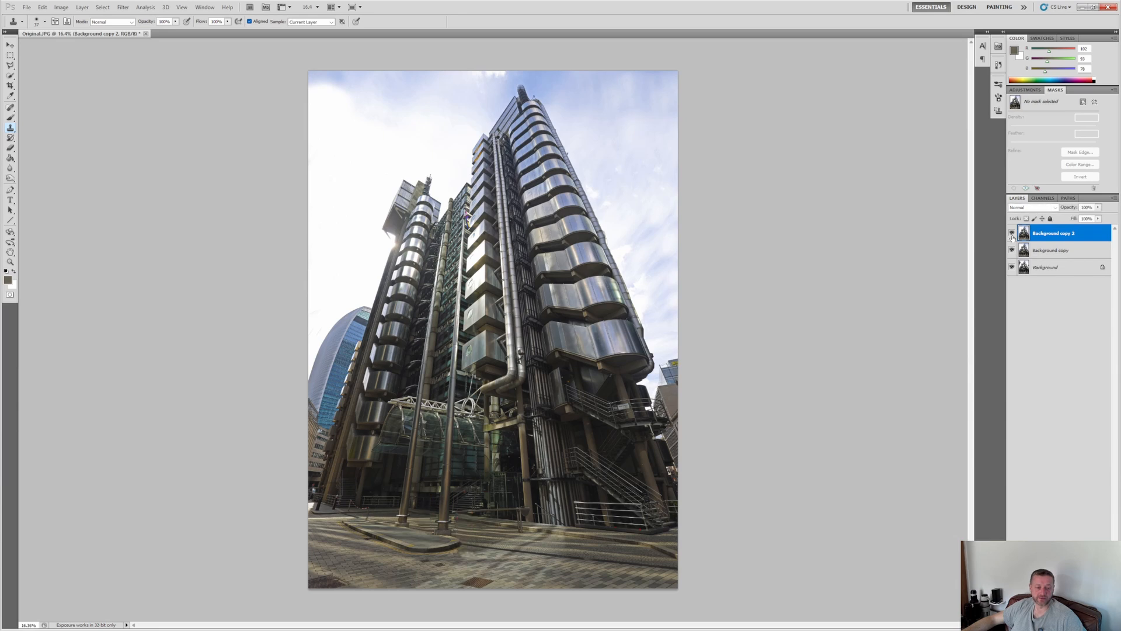
pyautogui.click(1012, 235)
pyautogui.click(1012, 236)
# Duplicate the Background copy 2 layer, keeping the default name.
pyautogui.rightClick(1048, 234)
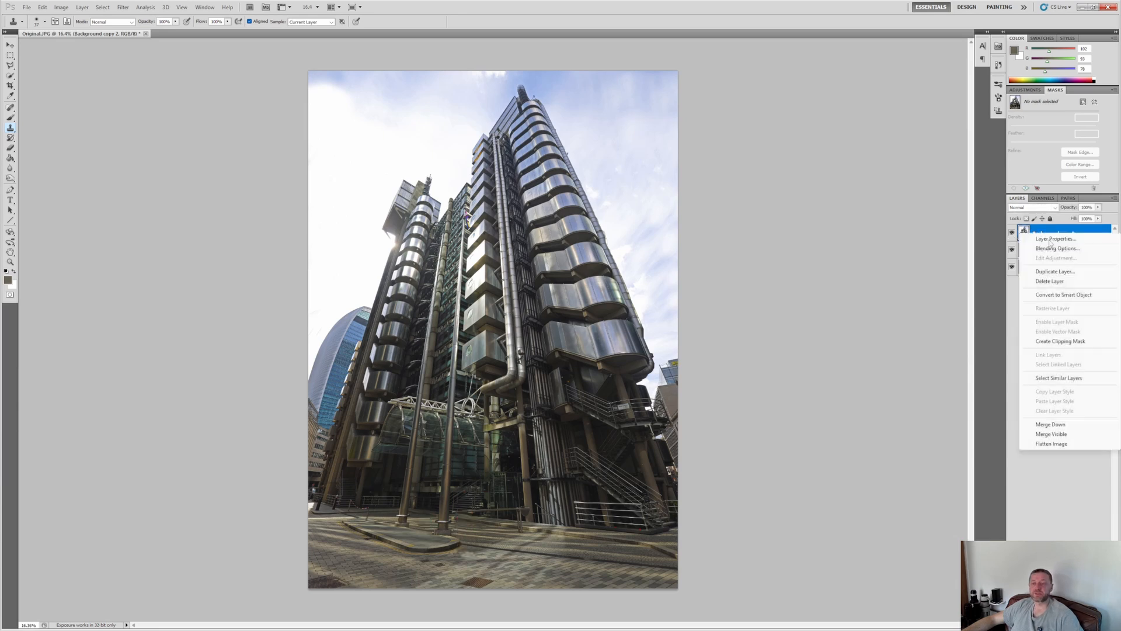
pyautogui.click(1055, 271)
pyautogui.press('Return')
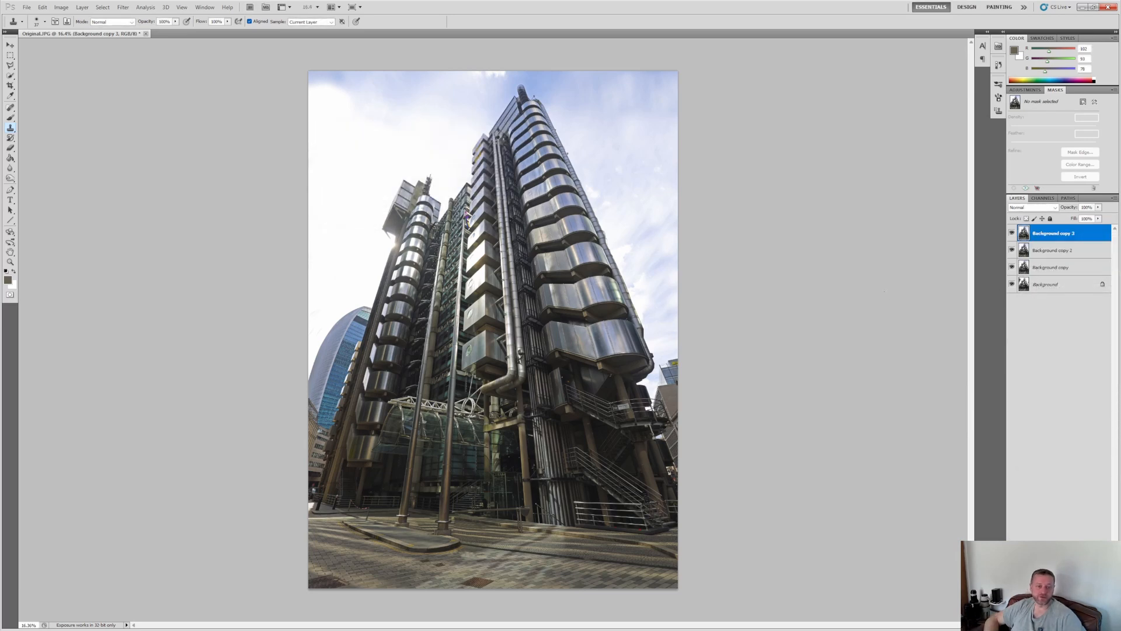
pyautogui.press('i')
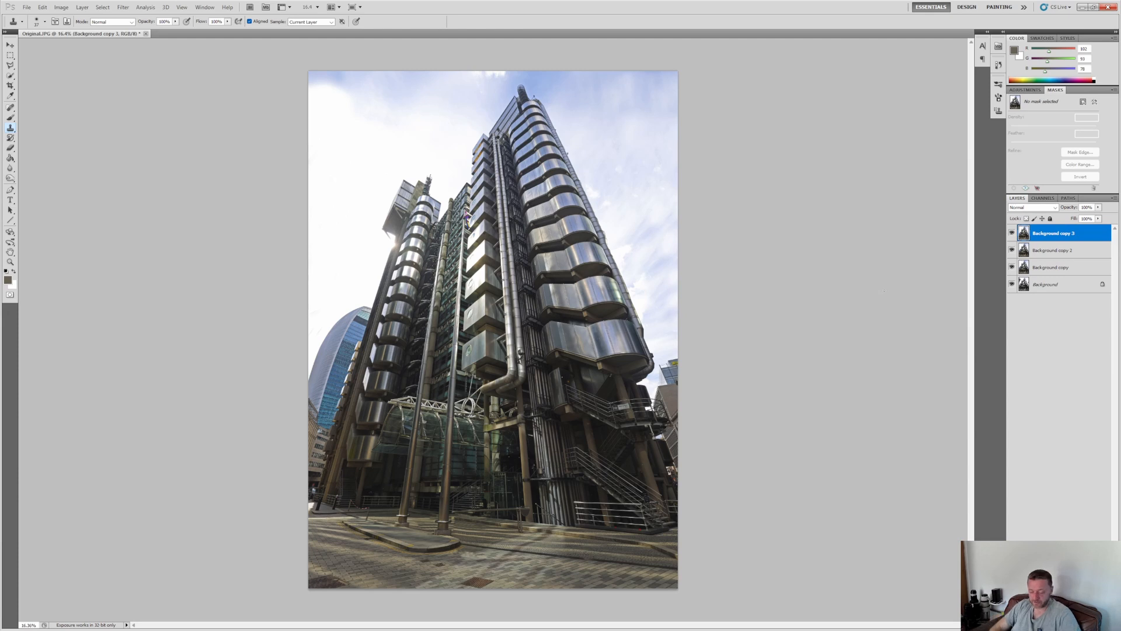
pyautogui.hotkey('alt', 'i')
pyautogui.press('Right')
pyautogui.press('Escape')
pyautogui.press('Escape')
# Apply a Brightness/Contrast adjustment to the top layer, with contrast at 33 and the brightness raised slightly.
pyautogui.hotkey('alt', 'i')
pyautogui.press('j')
pyautogui.press('b')
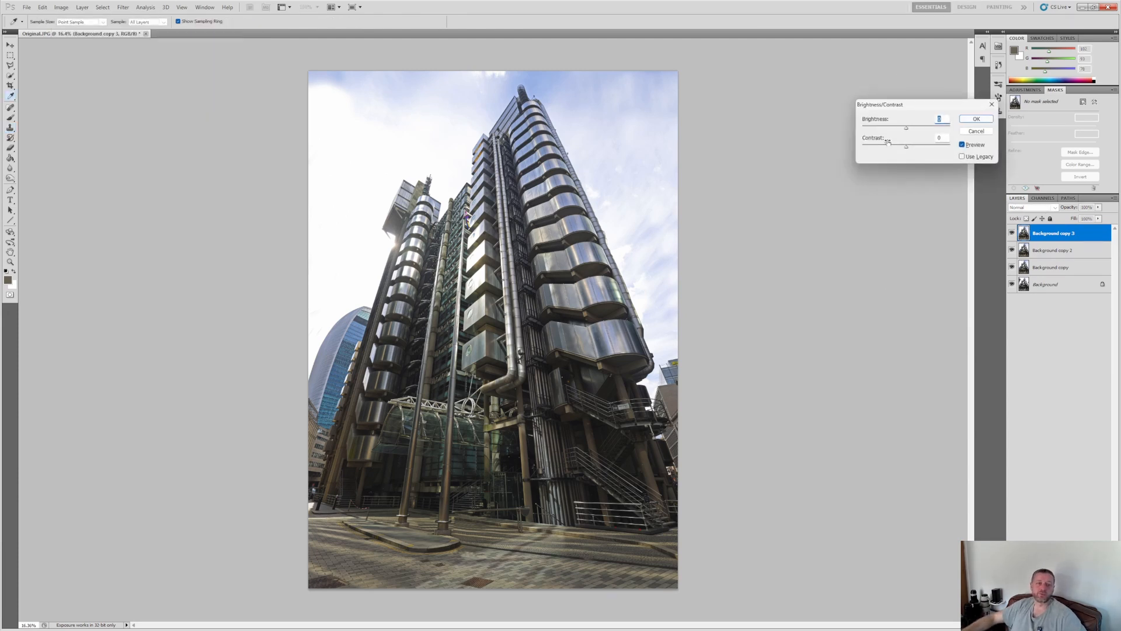
pyautogui.moveTo(907, 151); pyautogui.dragTo(1002, 181)
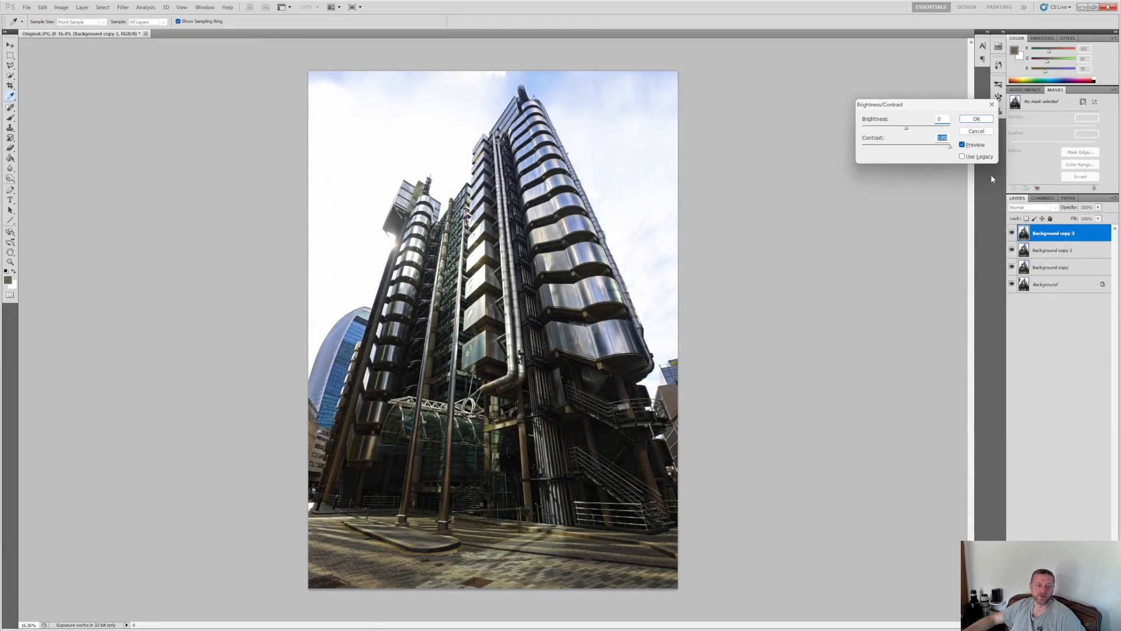
pyautogui.moveTo(977, 194); pyautogui.dragTo(1096, 198)
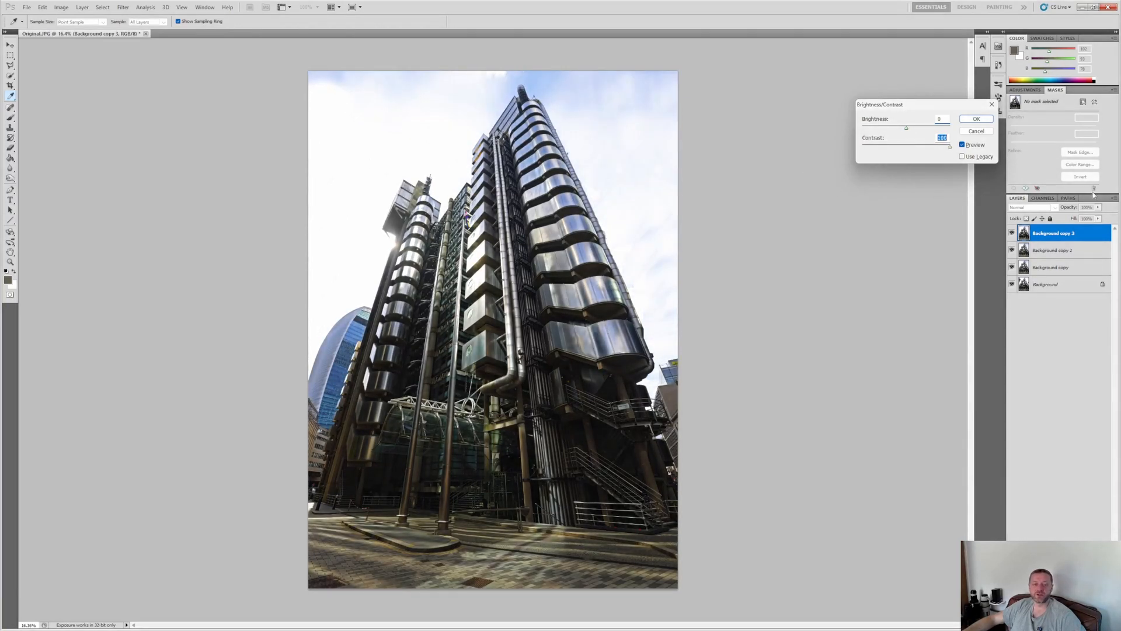
pyautogui.moveTo(950, 147); pyautogui.dragTo(920, 158)
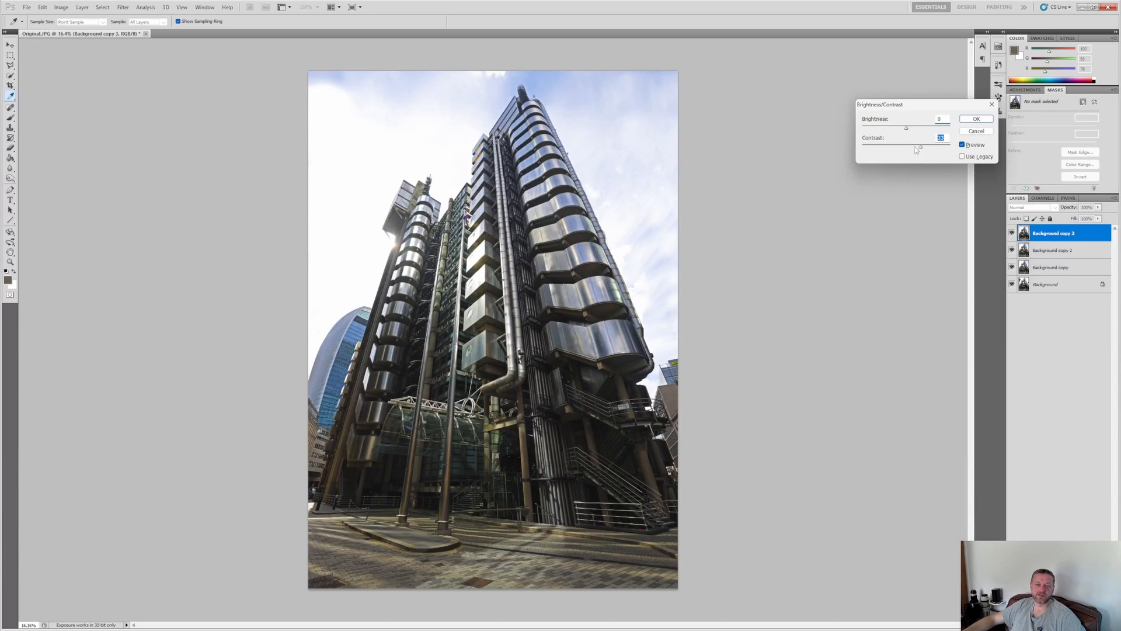
pyautogui.moveTo(906, 128)
pyautogui.mouseDown()
pyautogui.moveTo(918, 132)
pyautogui.moveTo(898, 134)
pyautogui.moveTo(908, 135)
pyautogui.mouseUp()
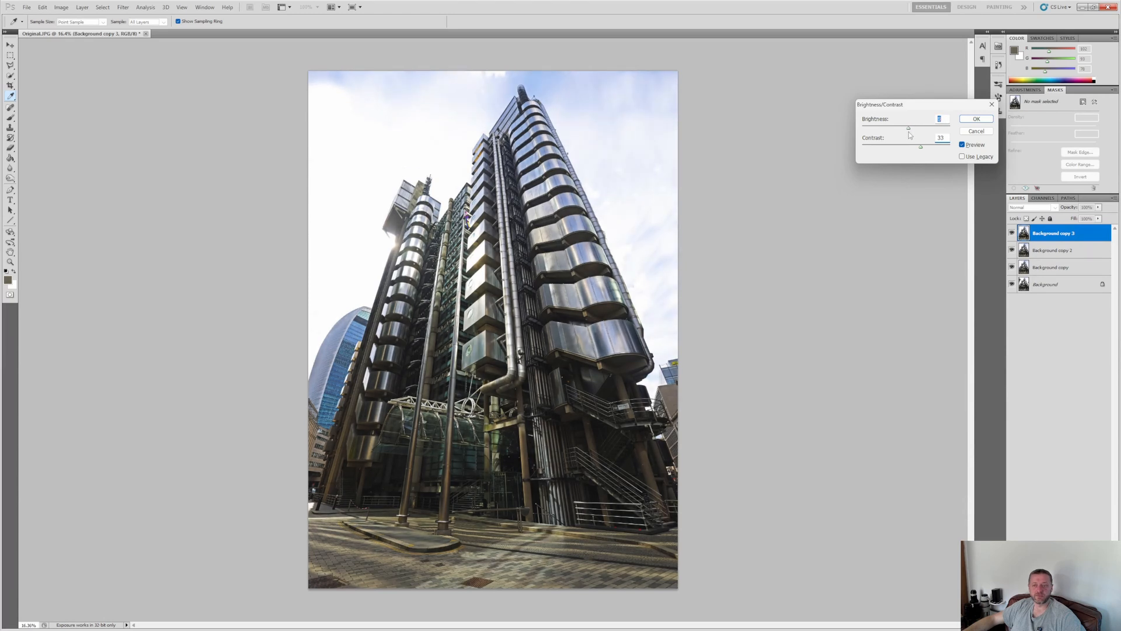
pyautogui.click(977, 131)
pyautogui.press('s')
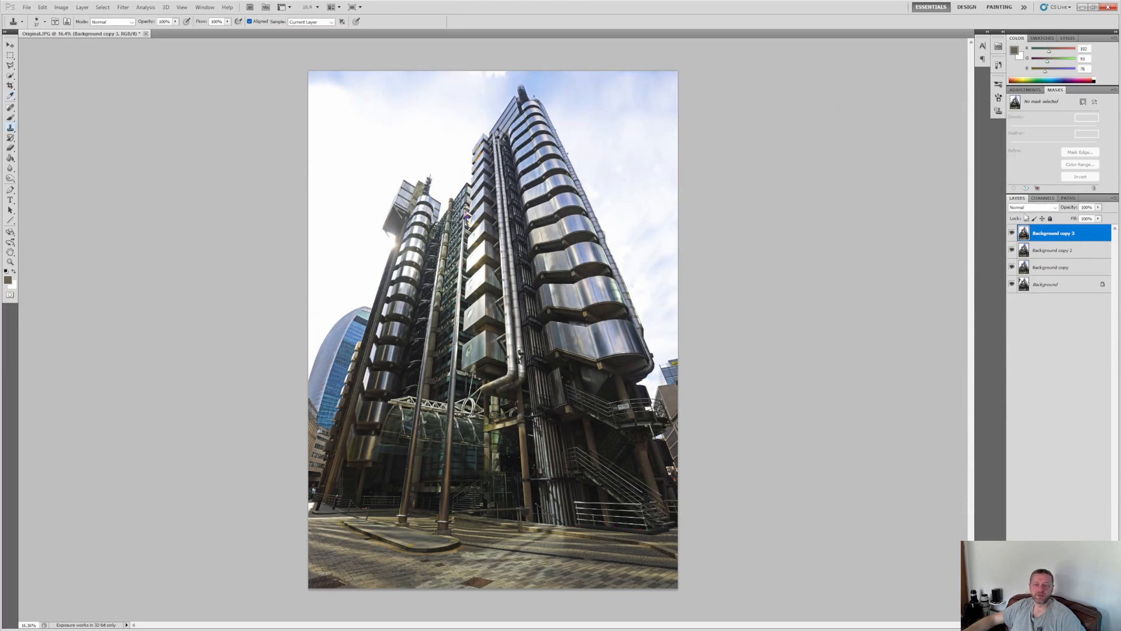
# Hide and show the Background copy 3 layer to compare the contrast change, and duplicate that layer.
pyautogui.click(1011, 233)
pyautogui.click(1012, 232)
pyautogui.rightClick(1055, 234)
pyautogui.click(1054, 275)
pyautogui.press('Return')
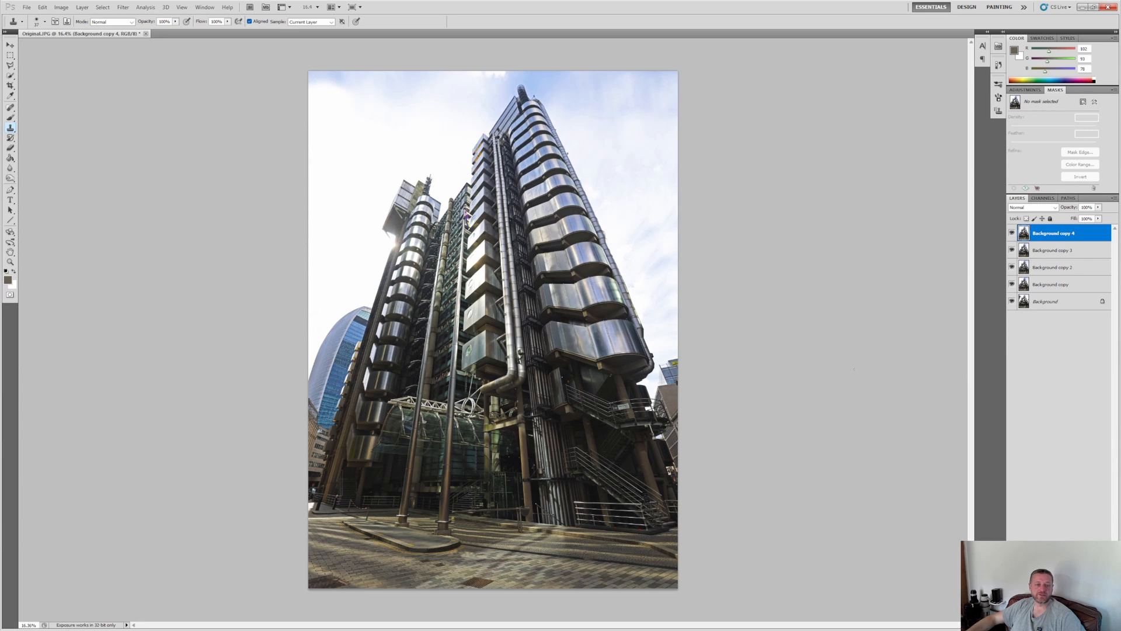
# Start a Selective Color adjustment on the Background copy 4 layer and reduce the cyan in the reds.
pyautogui.hotkey('alt', 'i')
pyautogui.press('a')
pyautogui.press('s')
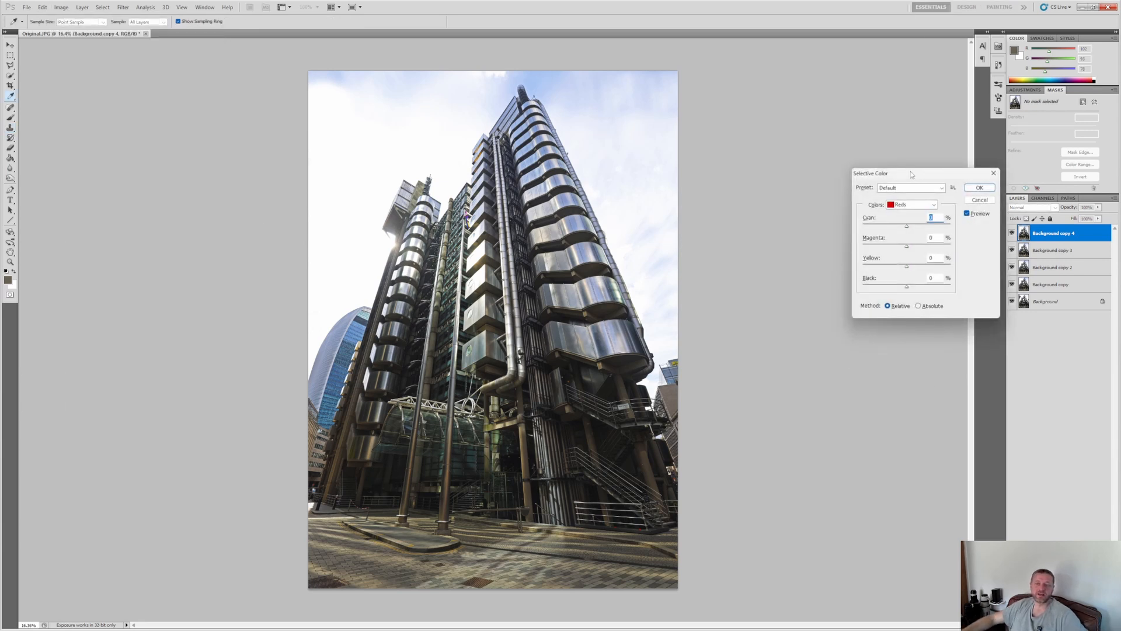
pyautogui.moveTo(911, 173); pyautogui.dragTo(836, 106)
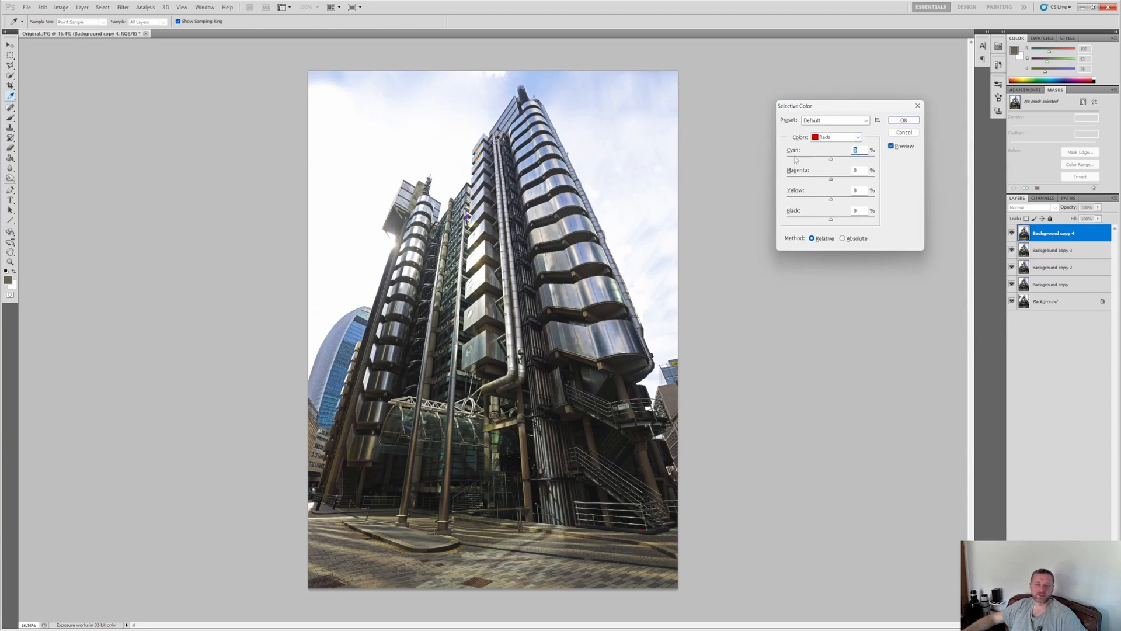
pyautogui.moveTo(831, 159); pyautogui.dragTo(797, 159)
# Adjust the ink amounts of several other colour ranges, raise the black slightly in the last one, and apply the Selective Color adjustment.
pyautogui.click(836, 137)
pyautogui.click(824, 155)
pyautogui.moveTo(831, 199)
pyautogui.mouseDown()
pyautogui.moveTo(821, 200)
pyautogui.moveTo(837, 219)
pyautogui.mouseUp()
pyautogui.click(836, 137)
pyautogui.click(836, 138)
pyautogui.click(824, 182)
pyautogui.moveTo(831, 199); pyautogui.dragTo(837, 159)
pyautogui.click(836, 137)
pyautogui.click(824, 208)
pyautogui.click(836, 137)
pyautogui.click(824, 216)
pyautogui.moveTo(831, 219); pyautogui.dragTo(834, 219)
pyautogui.click(905, 120)
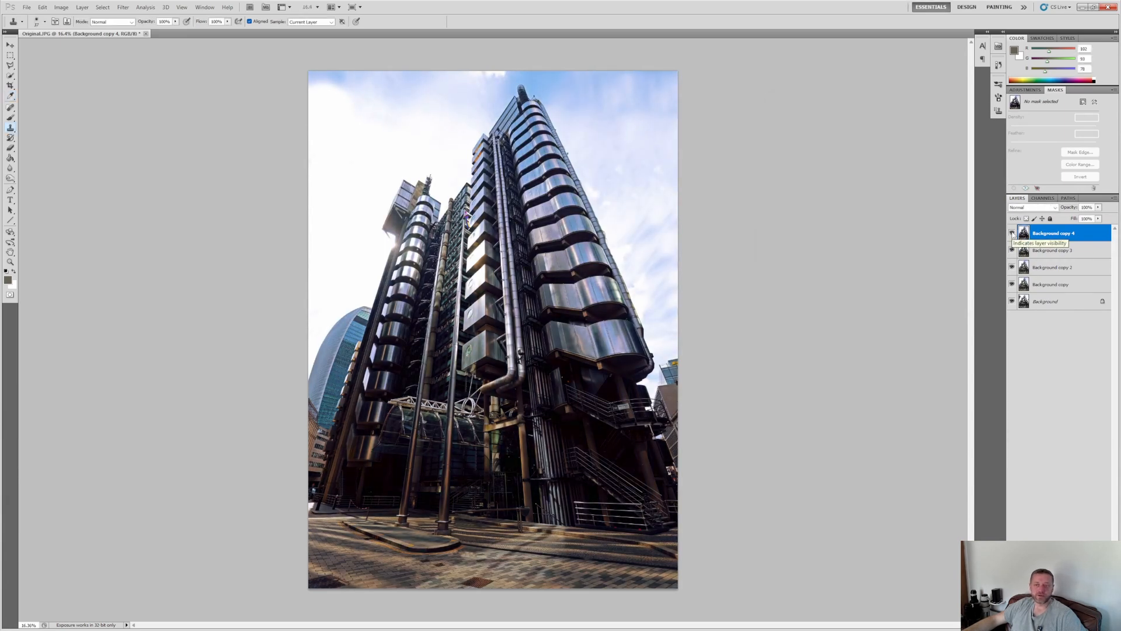
# Hide and show the Background copy 4 layer repeatedly to compare the photo with and without the selective colour change.
pyautogui.click(1012, 233)
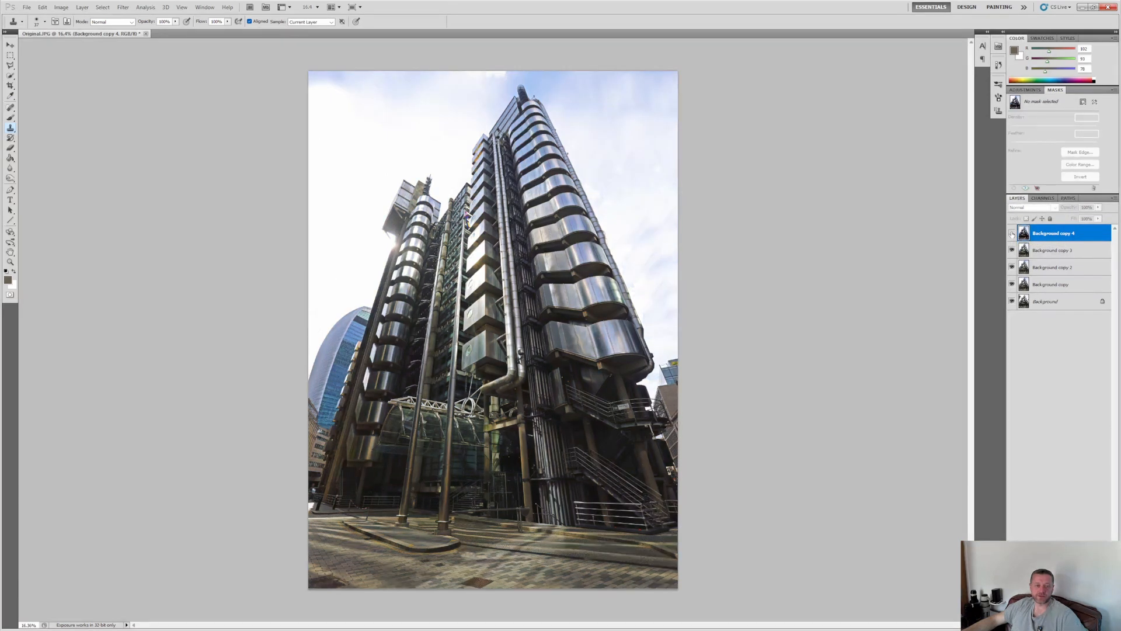
pyautogui.click(1012, 233)
pyautogui.click(1012, 233)
pyautogui.click(1012, 233)
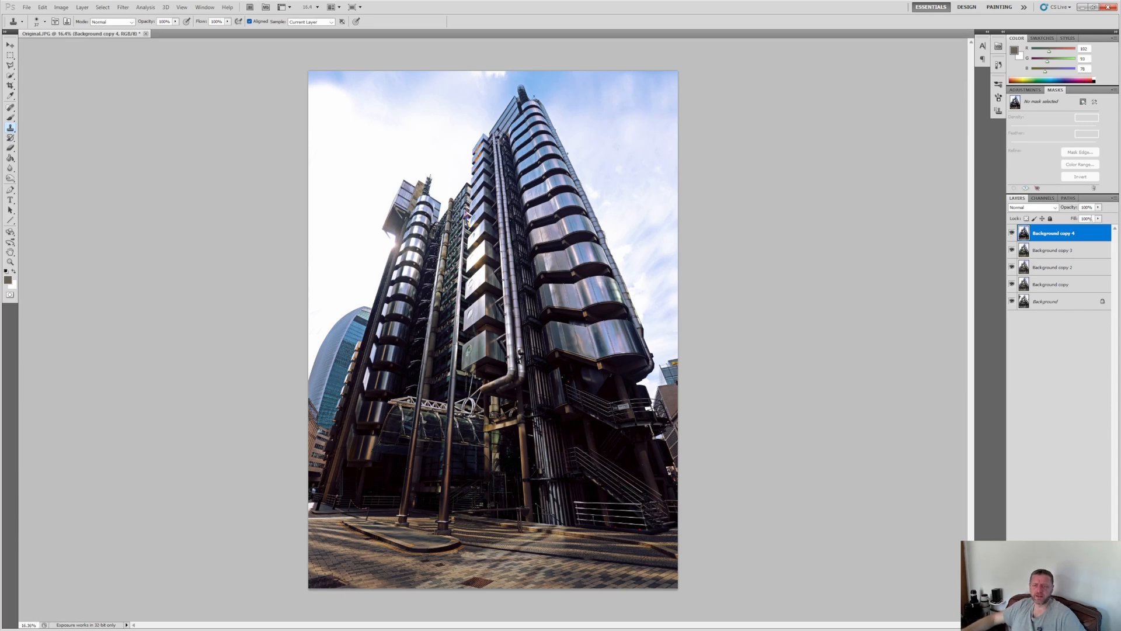
# Duplicate the Background copy 4 layer, keeping the default name.
pyautogui.rightClick(1051, 231)
pyautogui.click(1053, 267)
pyautogui.click(667, 167)
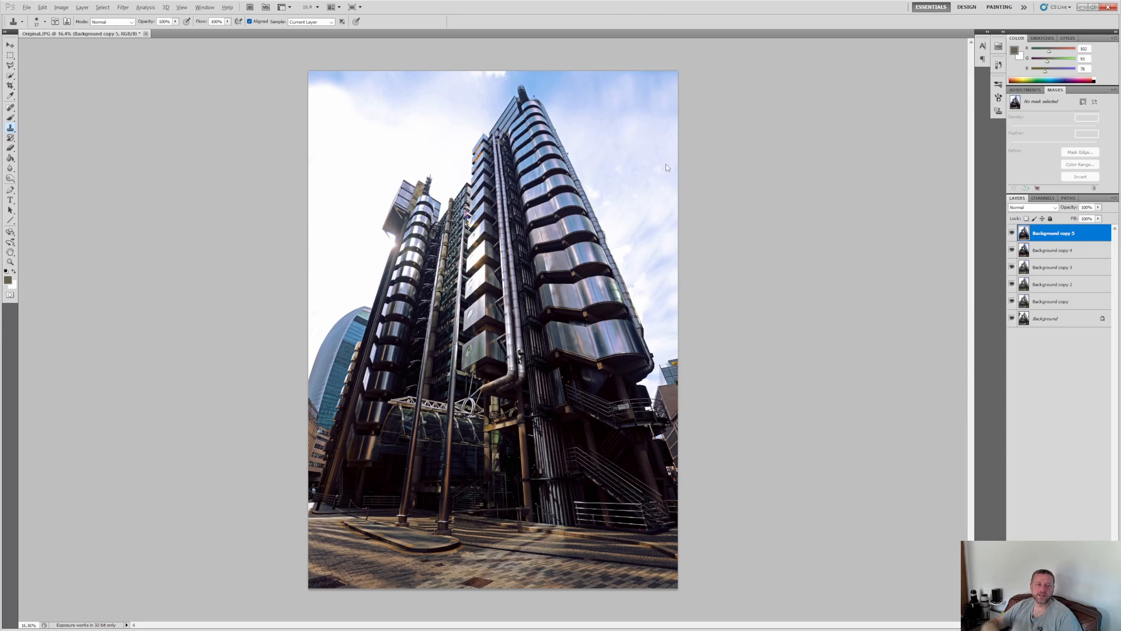
# Crop a thin strip of sky off the top of the photo, just above the tower.
pyautogui.click(9, 85)
pyautogui.moveTo(296, 83); pyautogui.dragTo(899, 567)
pyautogui.press('Return')
pyautogui.moveTo(542, 345); pyautogui.dragTo(693, 548)
pyautogui.press('Escape')
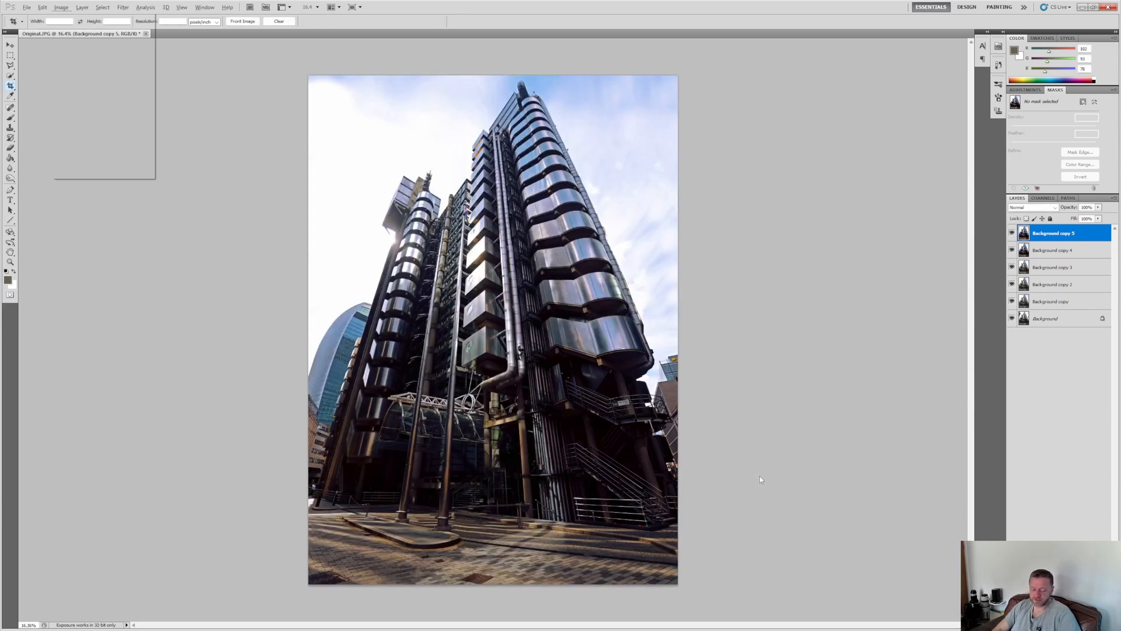
# Apply Shadows/Highlights to the top layer with a small shadows amount and the highlights amount at 27%.
pyautogui.hotkey('ctrl', 'shift', 'h')
pyautogui.moveTo(758, 154)
pyautogui.mouseDown()
pyautogui.moveTo(749, 154)
pyautogui.moveTo(769, 155)
pyautogui.moveTo(759, 155)
pyautogui.mouseUp()
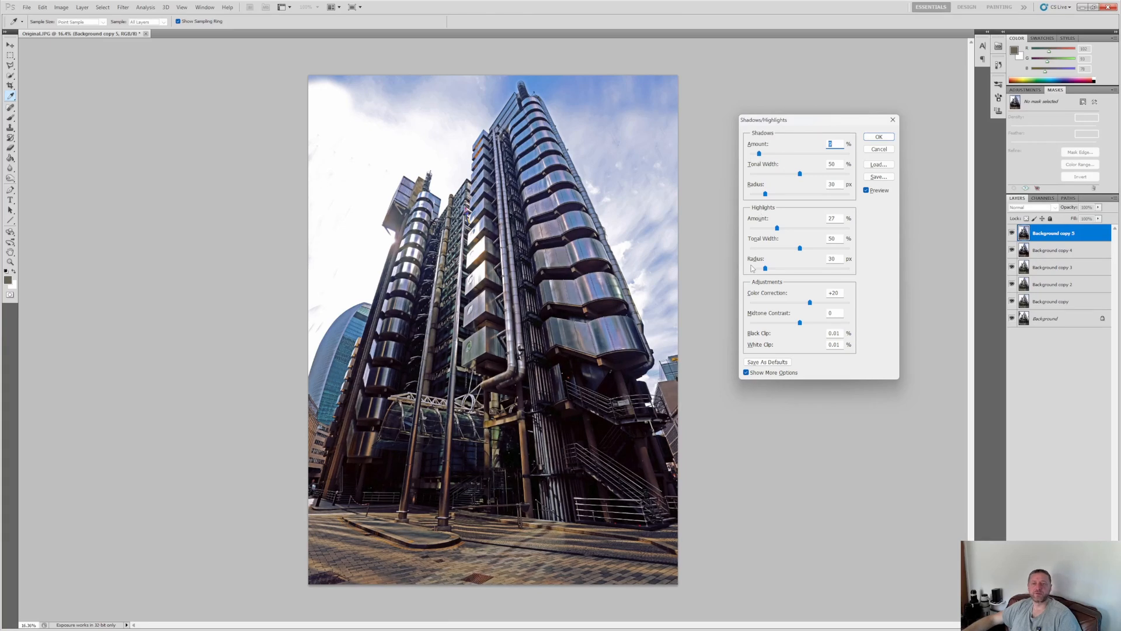
pyautogui.moveTo(778, 229)
pyautogui.mouseDown()
pyautogui.moveTo(684, 233)
pyautogui.moveTo(792, 233)
pyautogui.moveTo(750, 232)
pyautogui.moveTo(777, 236)
pyautogui.mouseUp()
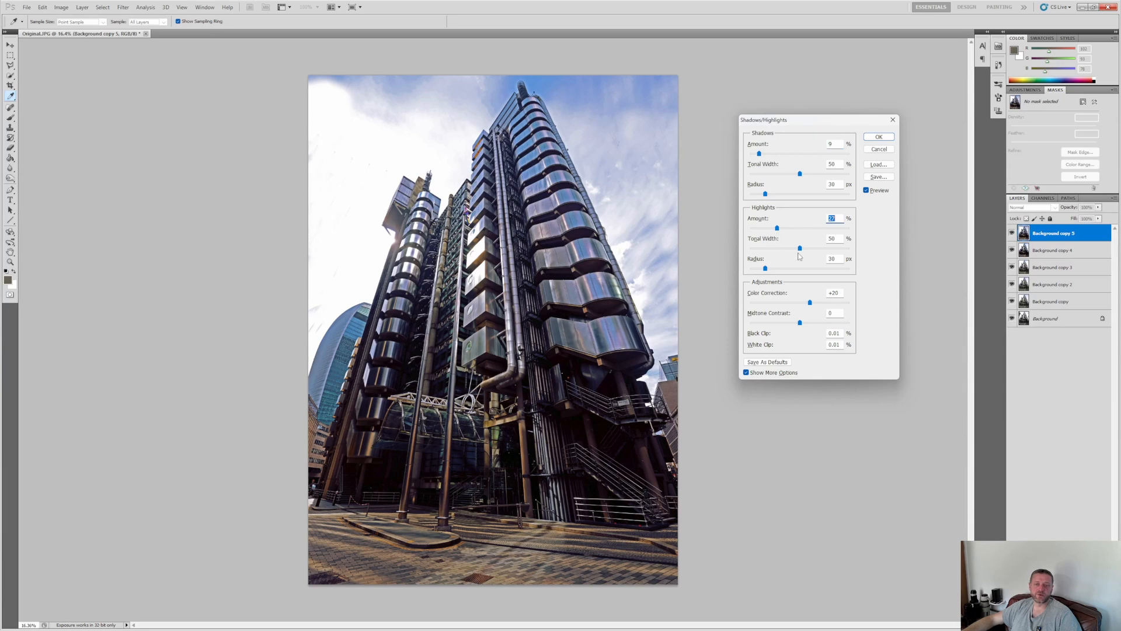
pyautogui.click(872, 137)
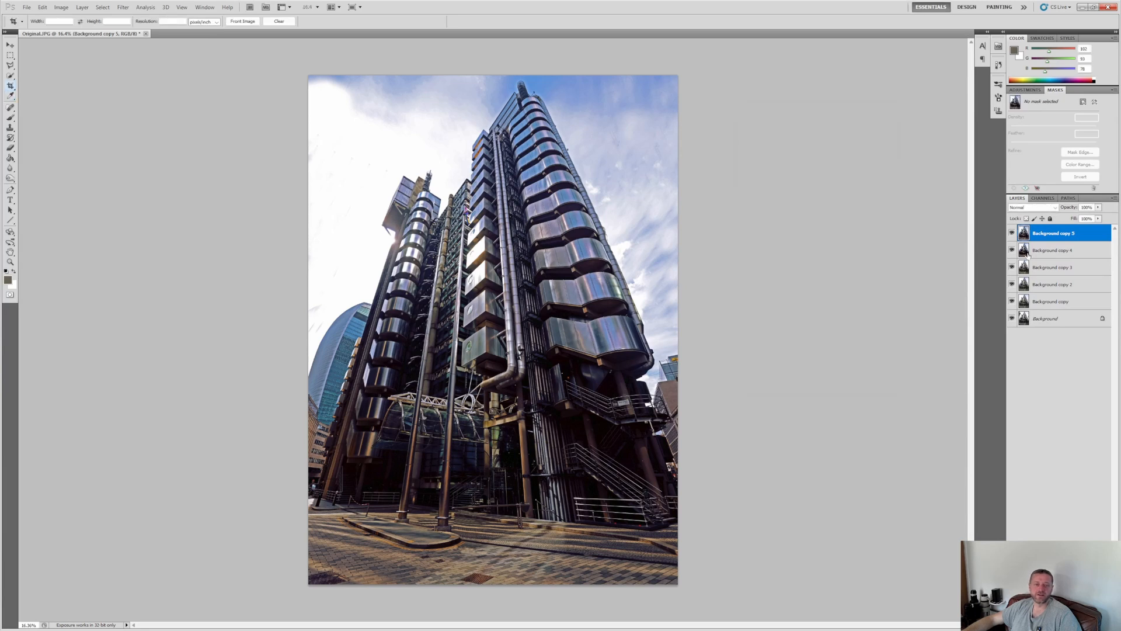
# Toggle the Background copy 5 layer's visibility to compare the tonal change, and inspect the building's lower part at closer range.
pyautogui.click(1012, 235)
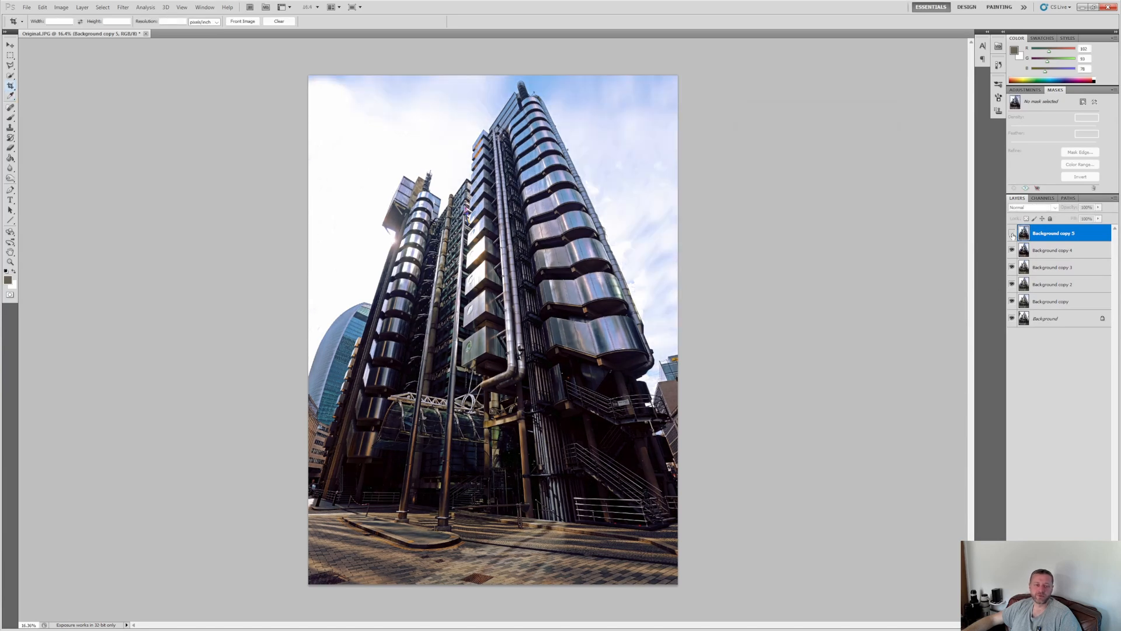
pyautogui.click(1013, 234)
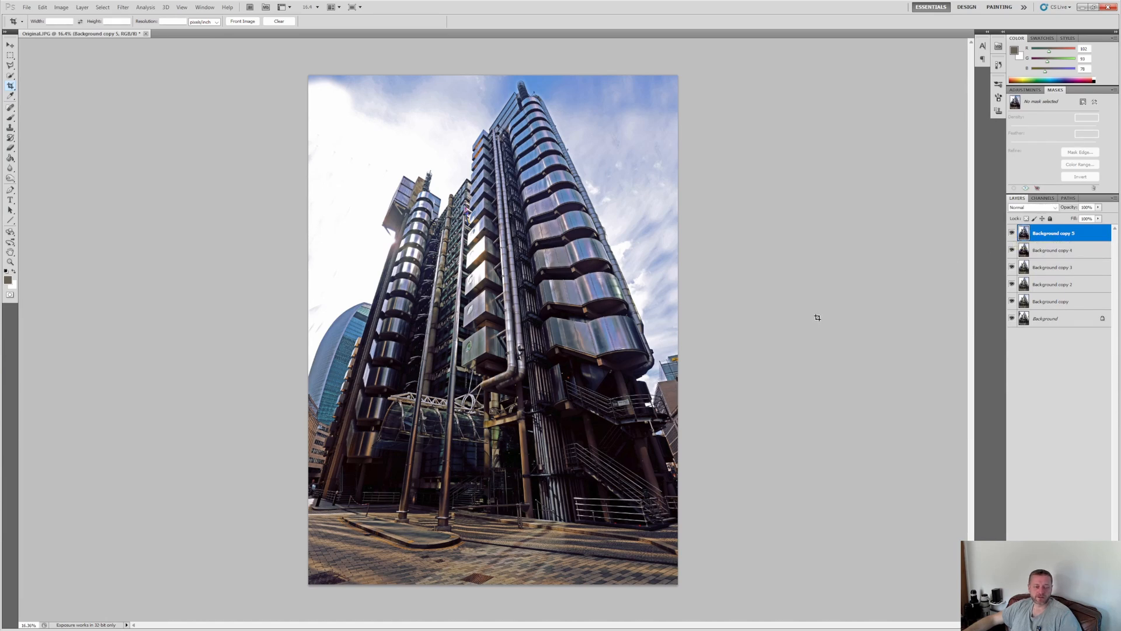
pyautogui.scroll(4, 582, 463)
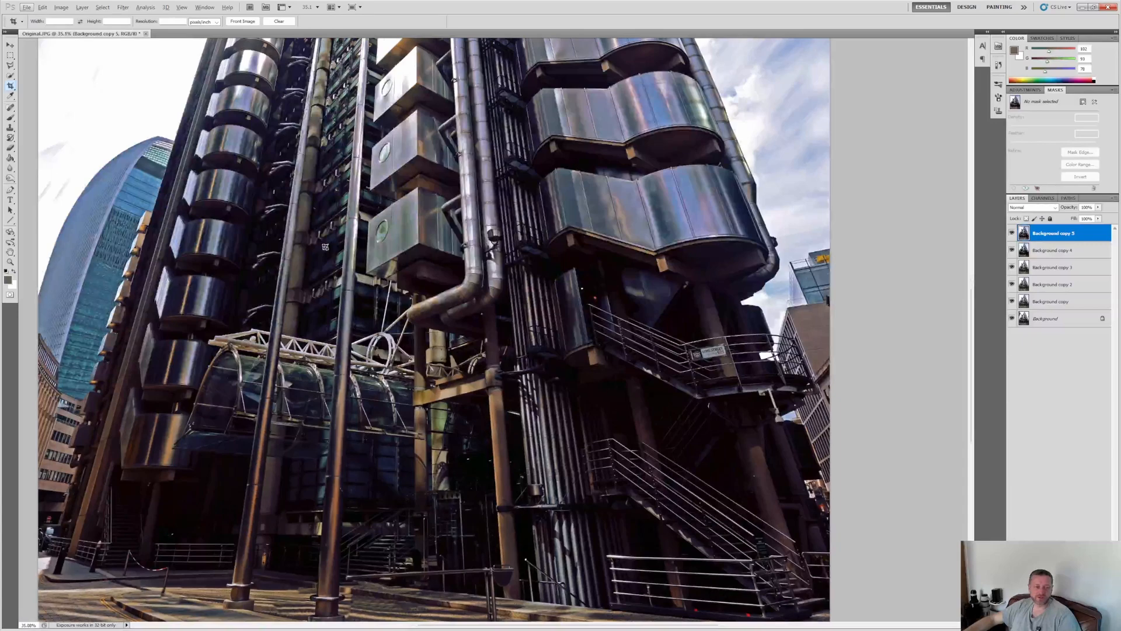
pyautogui.scroll(-1, 325, 245)
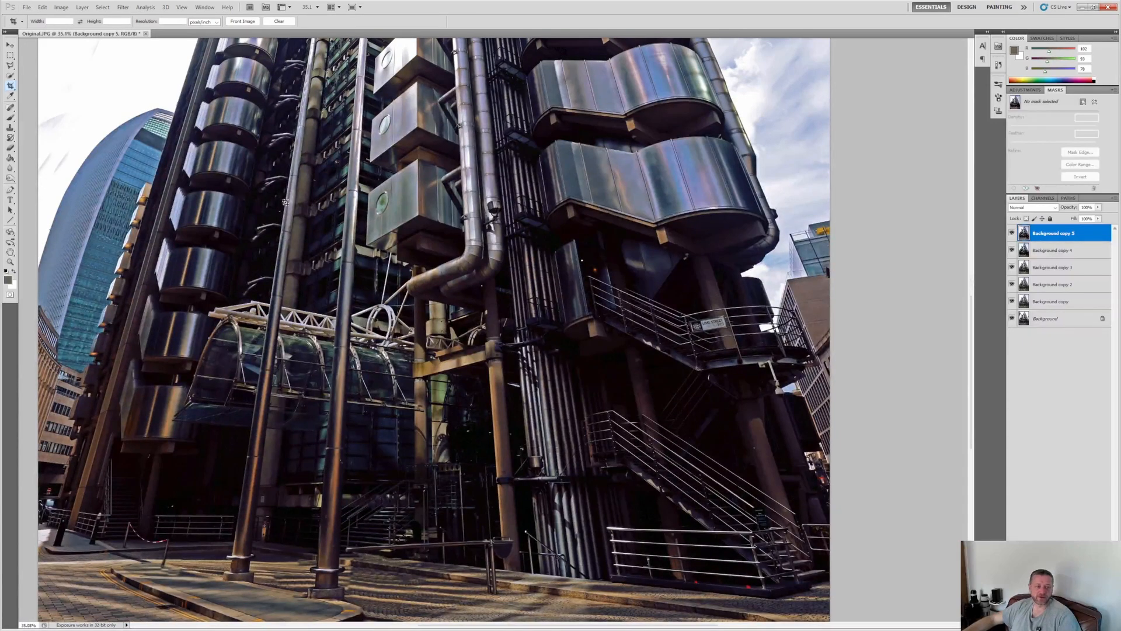
pyautogui.hotkey('ctrl', '0')
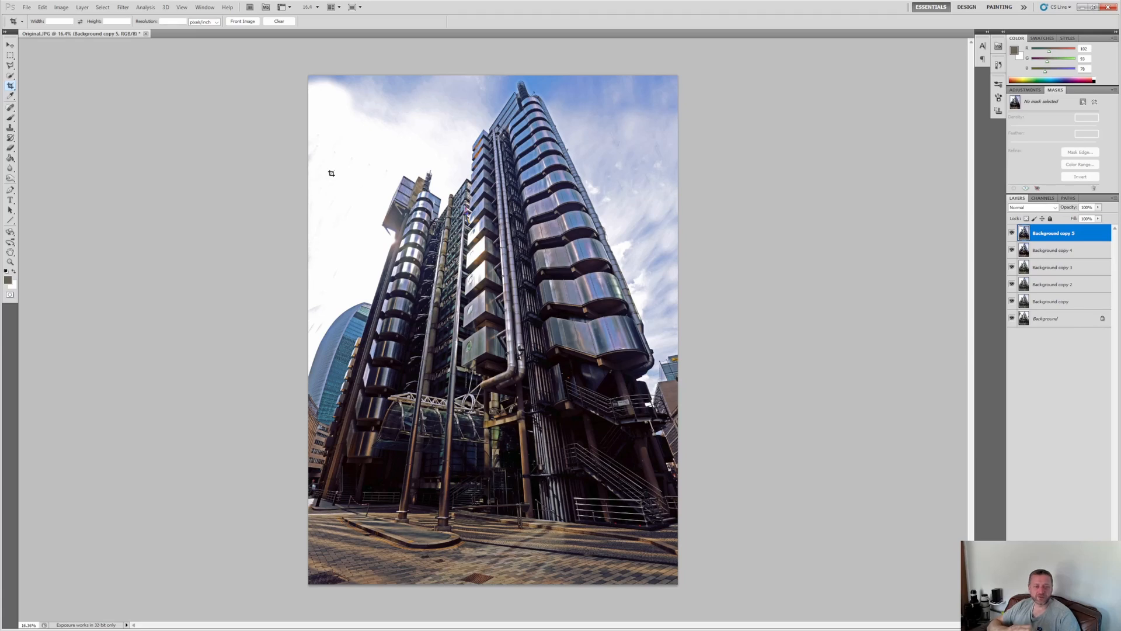
# Apply a Vibrance adjustment to the top layer, leaving vibrance at 0 and lowering the saturation slightly.
pyautogui.hotkey('alt', 'i')
pyautogui.press('a')
pyautogui.press('v')
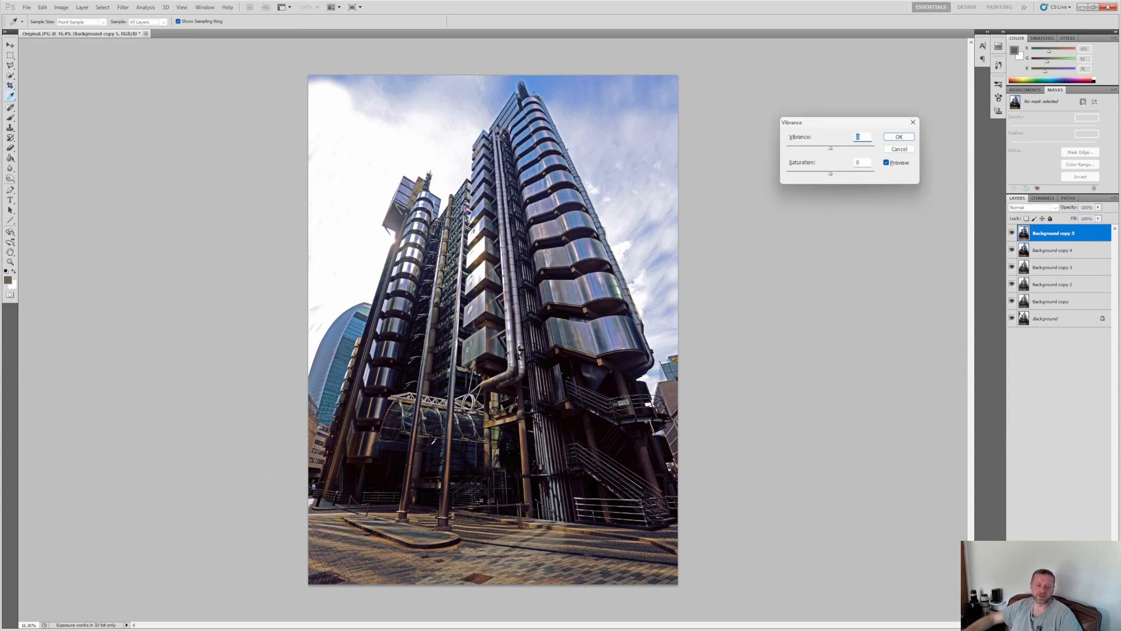
pyautogui.moveTo(830, 173); pyautogui.dragTo(825, 175)
pyautogui.moveTo(825, 176)
pyautogui.mouseDown()
pyautogui.moveTo(797, 176)
pyautogui.moveTo(851, 180)
pyautogui.moveTo(840, 190)
pyautogui.mouseUp()
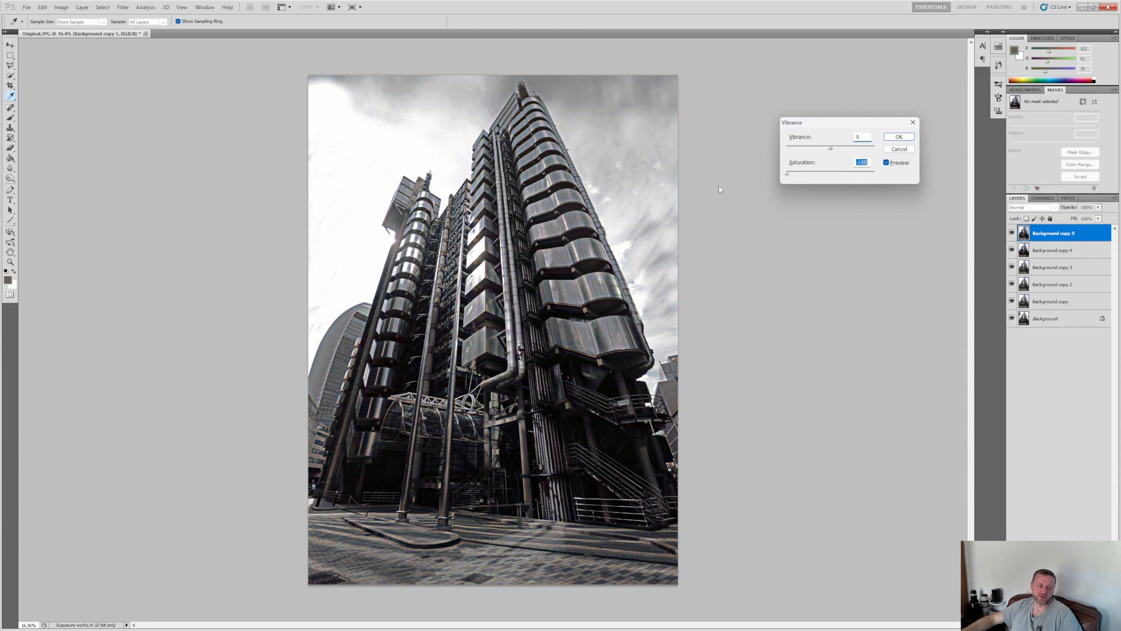
pyautogui.moveTo(762, 194); pyautogui.dragTo(983, 193)
pyautogui.moveTo(870, 199); pyautogui.dragTo(828, 202)
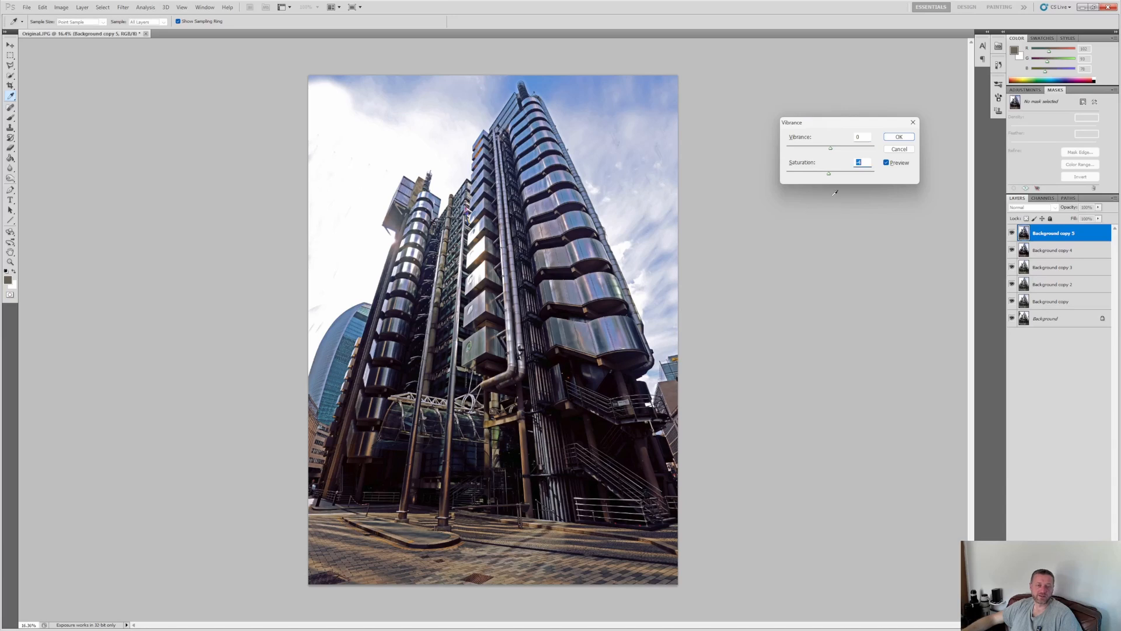
pyautogui.click(901, 138)
# Crop a narrow strip of paving off the bottom of the photo, keeping the full width and top edge.
pyautogui.press('c')
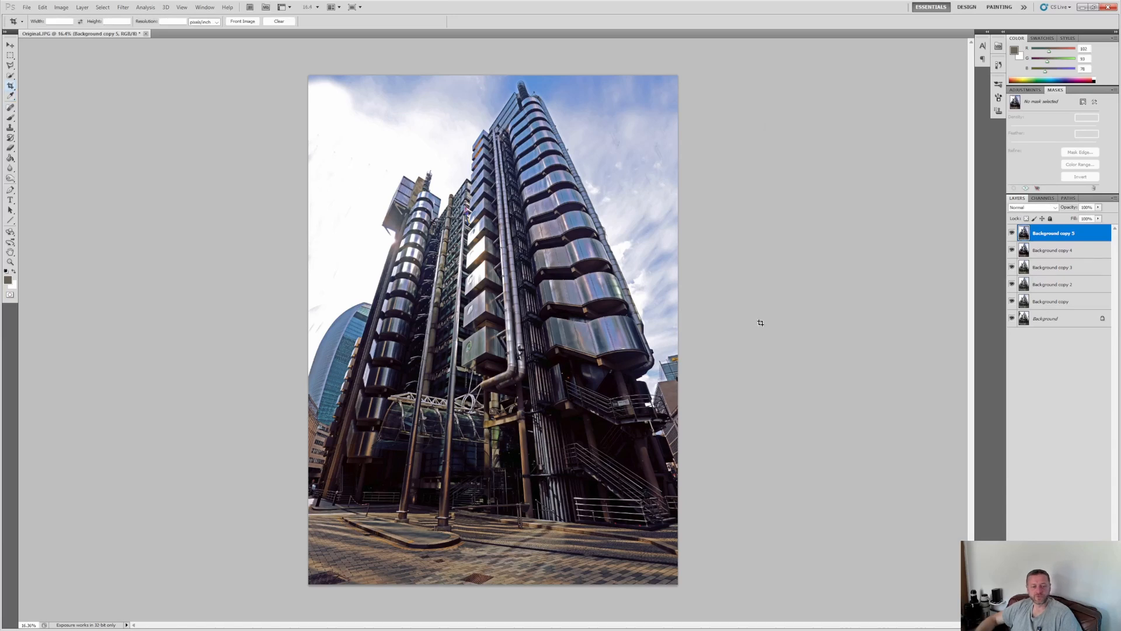
pyautogui.moveTo(292, 566); pyautogui.dragTo(695, 65)
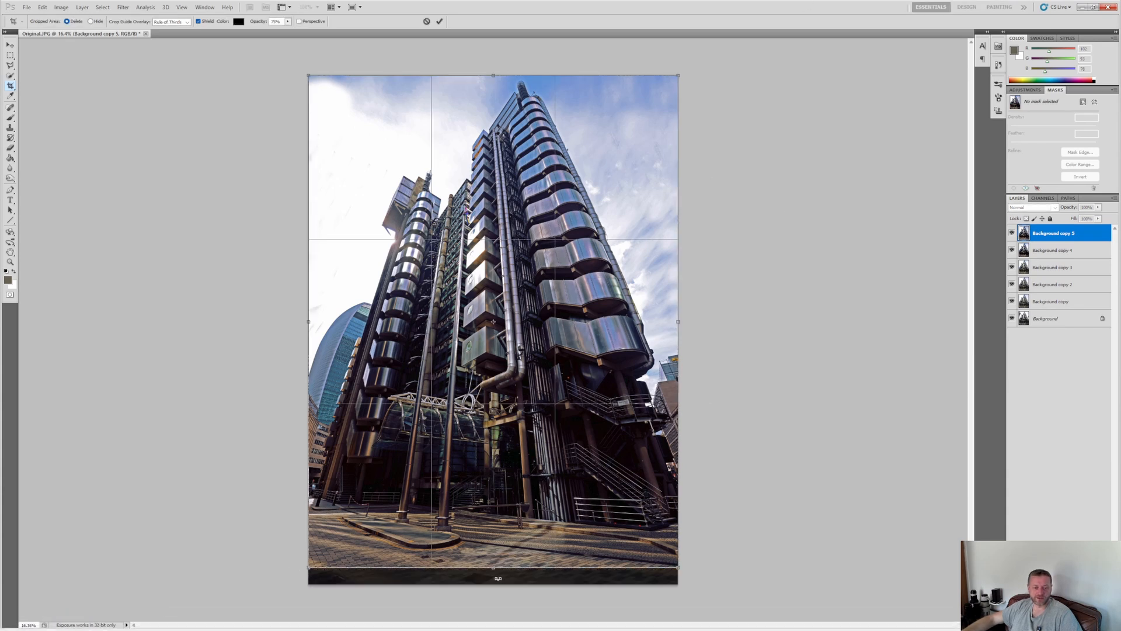
pyautogui.moveTo(496, 568); pyautogui.dragTo(496, 567)
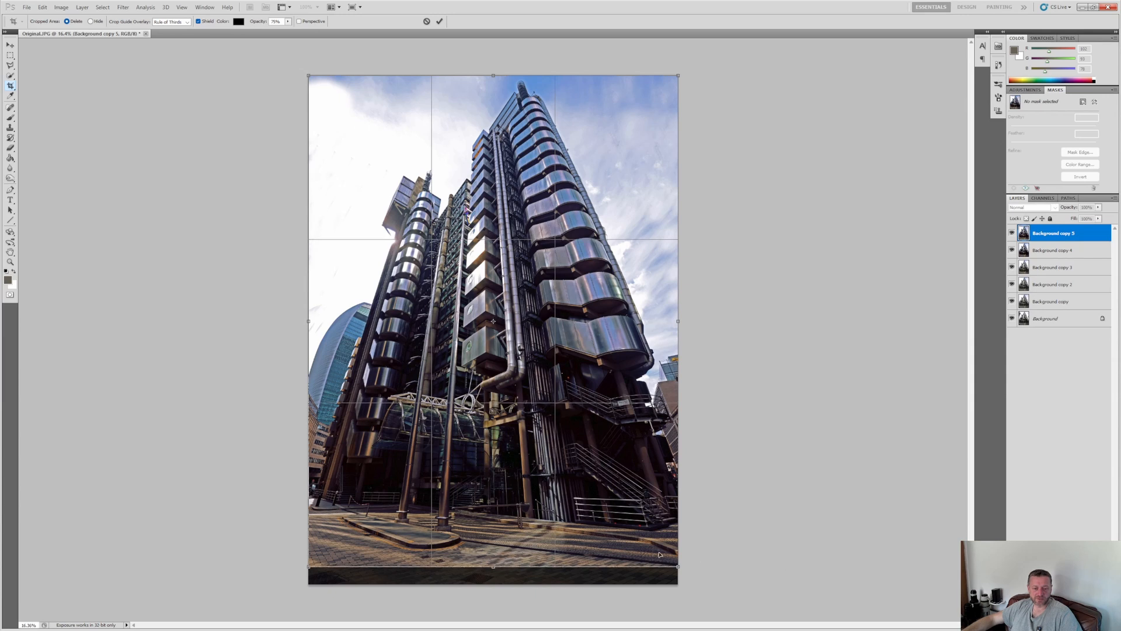
pyautogui.press('Return')
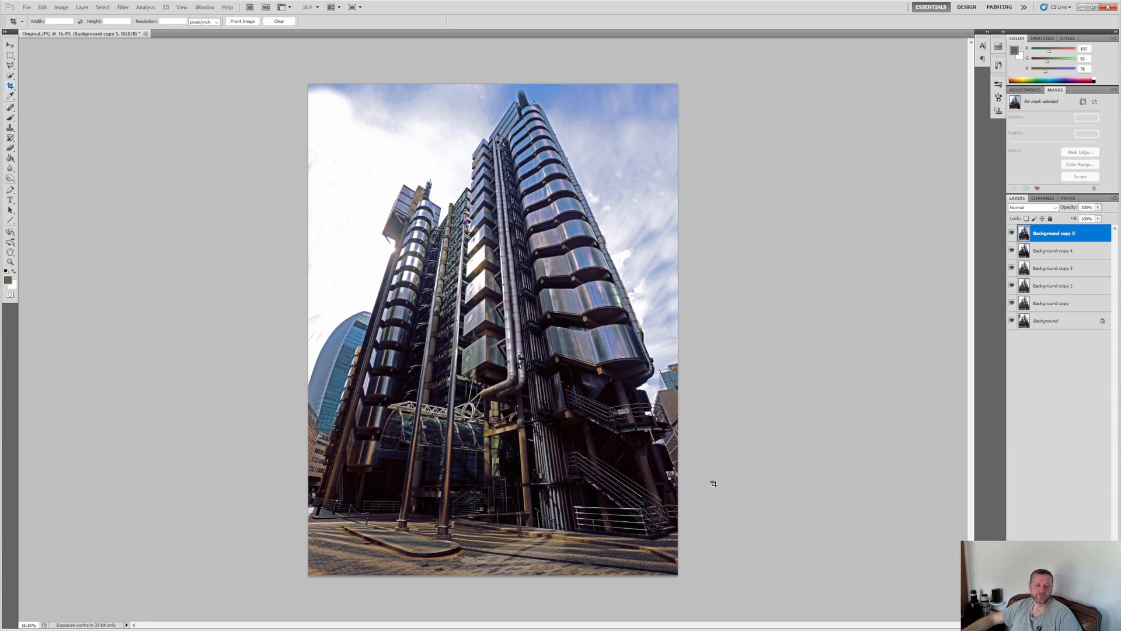
# Brighten the top layer with a Curves point at input 49 and output 61, and toggle Background copy 5 to compare.
pyautogui.hotkey('ctrl', 'm')
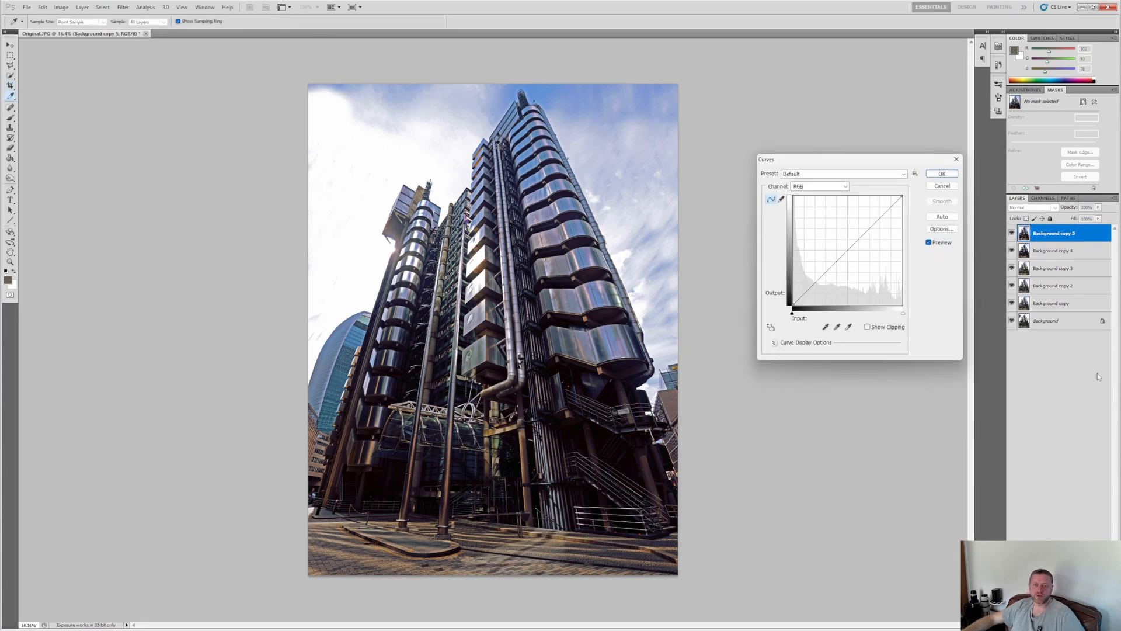
pyautogui.click(814, 278)
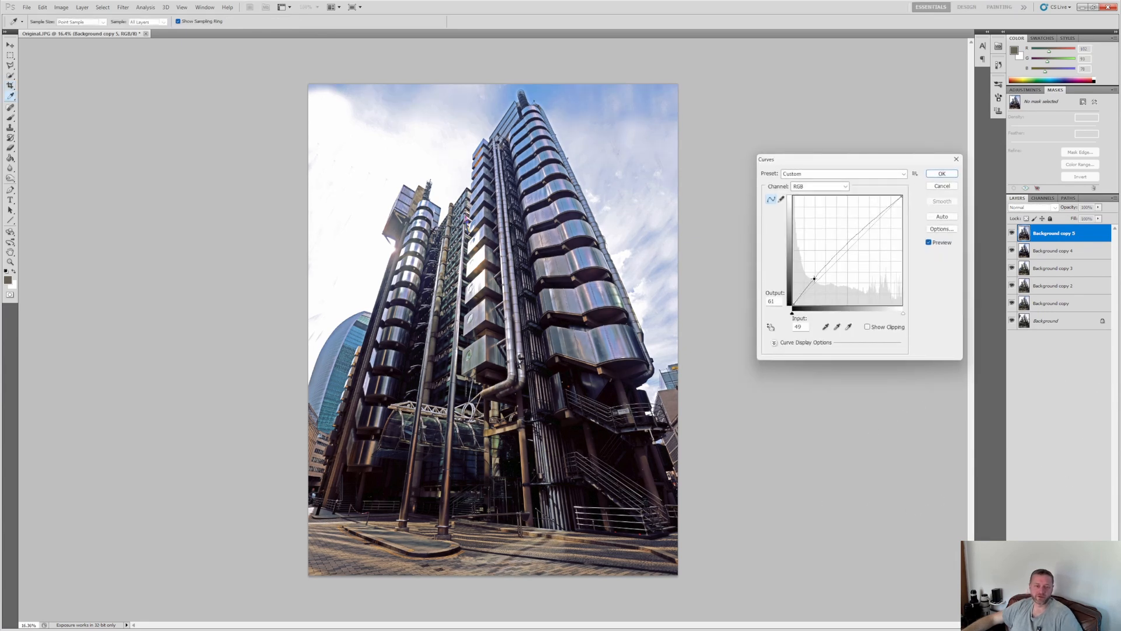
pyautogui.moveTo(814, 278); pyautogui.dragTo(815, 278)
pyautogui.click(943, 174)
pyautogui.press('c')
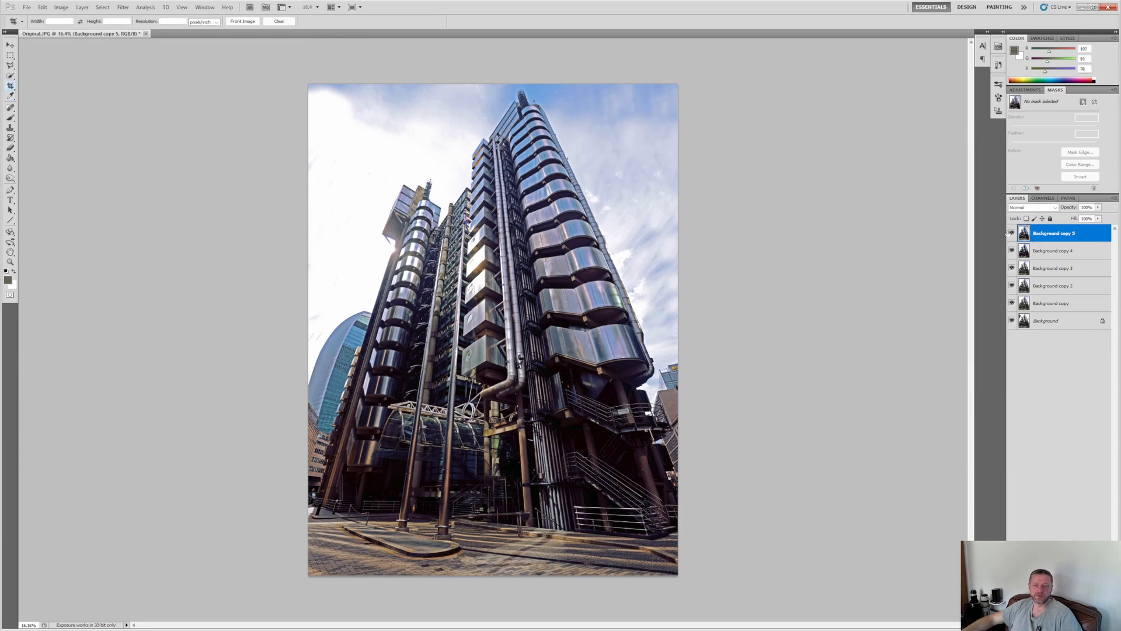
pyautogui.click(1013, 233)
pyautogui.click(1013, 233)
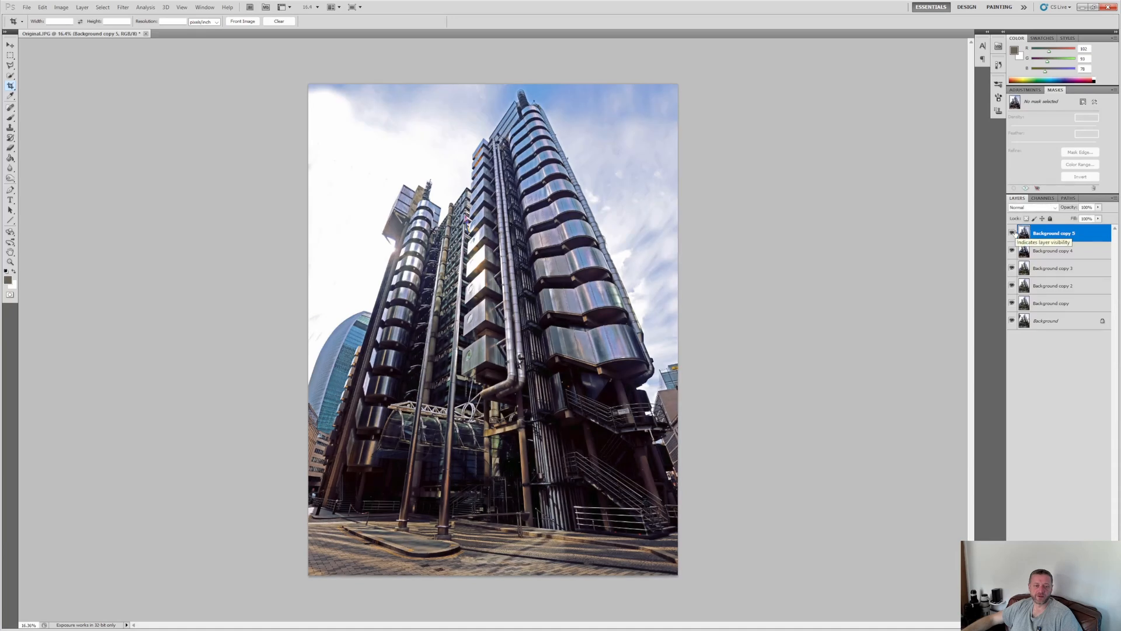